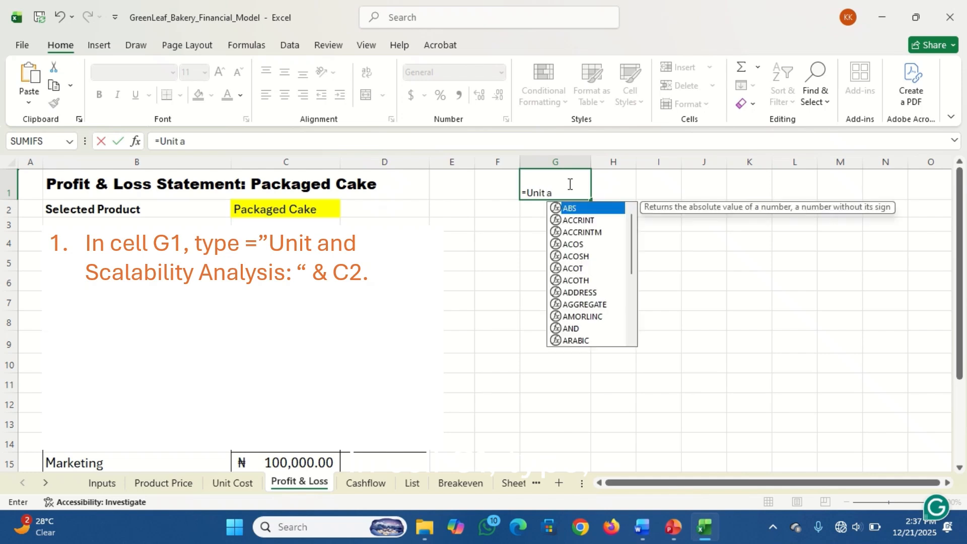
Complete the title formula ="Unit and Scalability Analysis: " & C2 in cell G1, with the text enclosed in quotation marks
{"action": "type", "text": "l"}
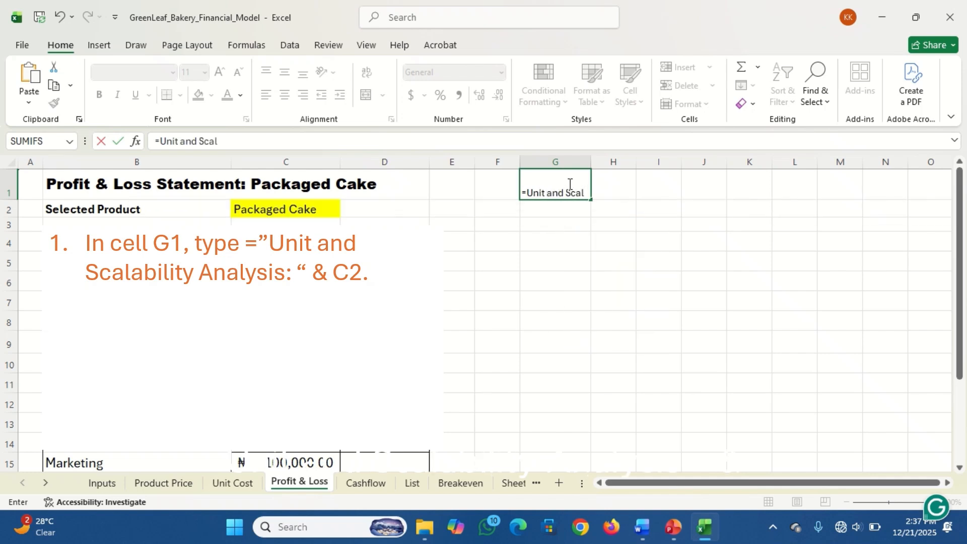
{"action": "type", "text": "ability Analysis: \" & C2"}
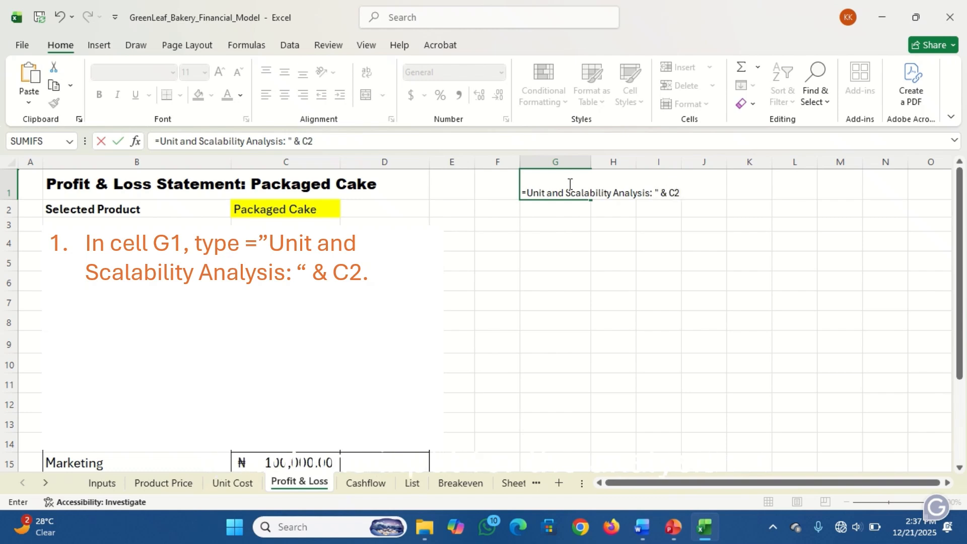
{"action": "key", "text": "Return"}
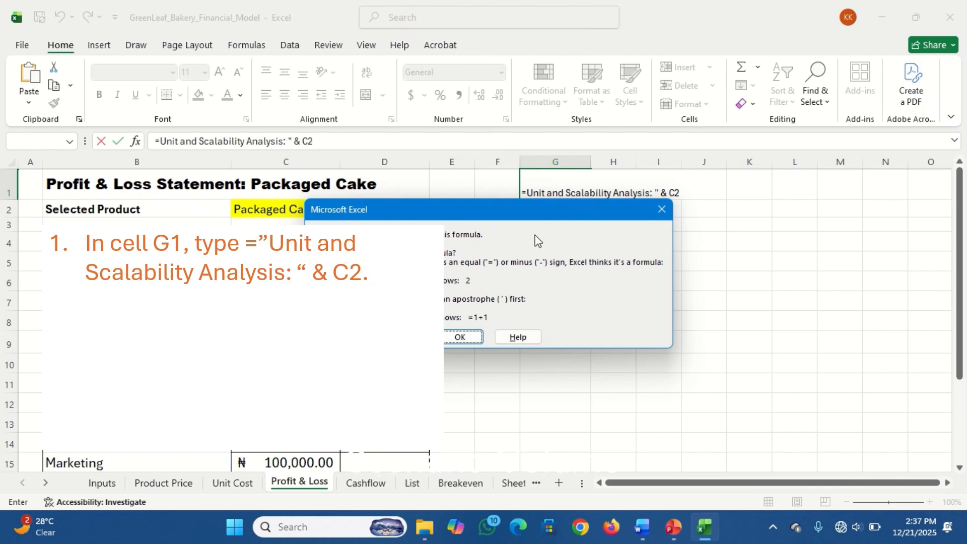
{"action": "left_click", "coordinate": [474, 335]}
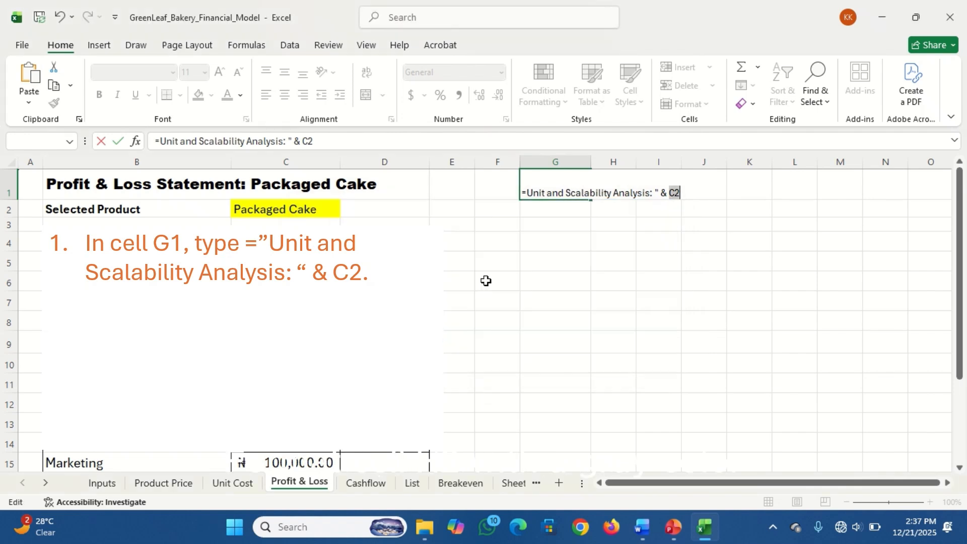
{"action": "left_click", "coordinate": [527, 193]}
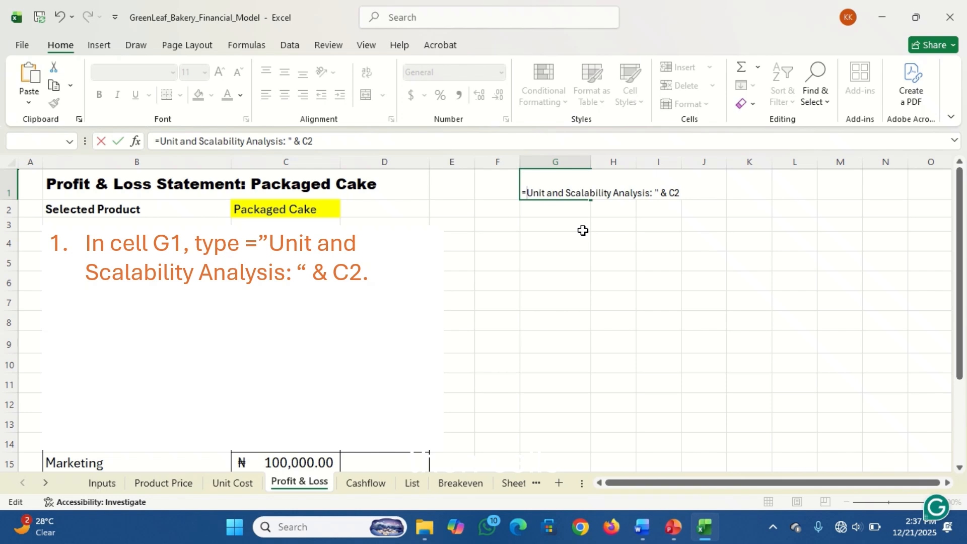
{"action": "type", "text": "\""}
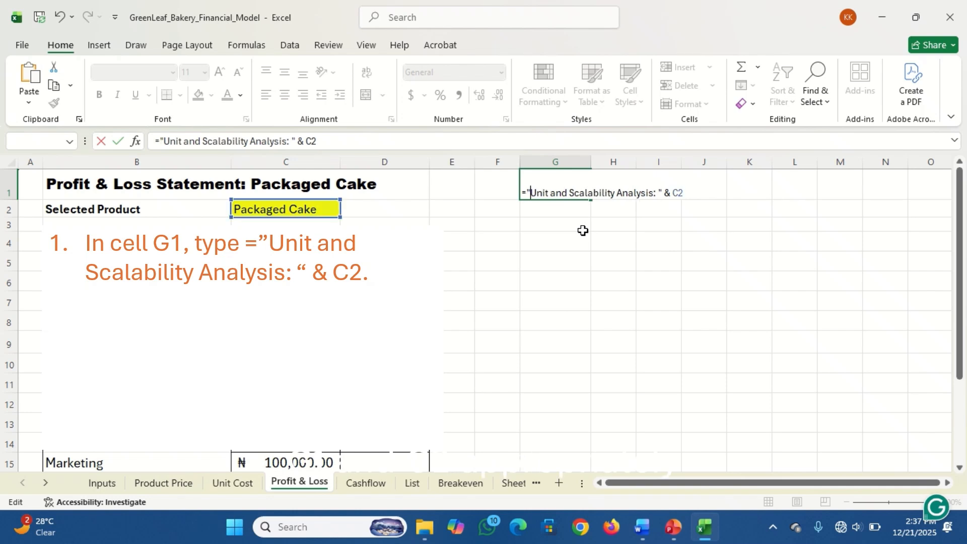
{"action": "key", "text": "Return"}
{"action": "left_click", "coordinate": [556, 191]}
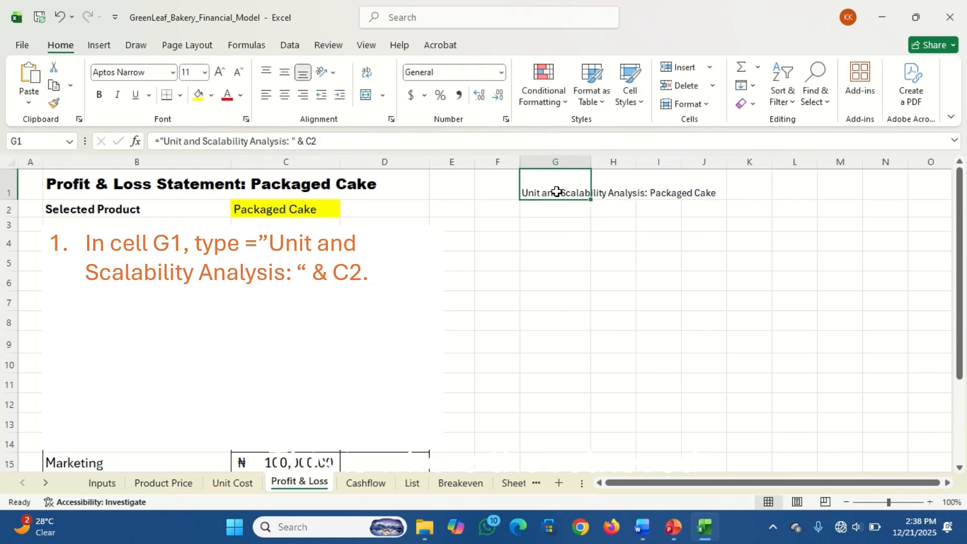
Label cell G2 as "Scalability Volume"
{"action": "left_click", "coordinate": [558, 210]}
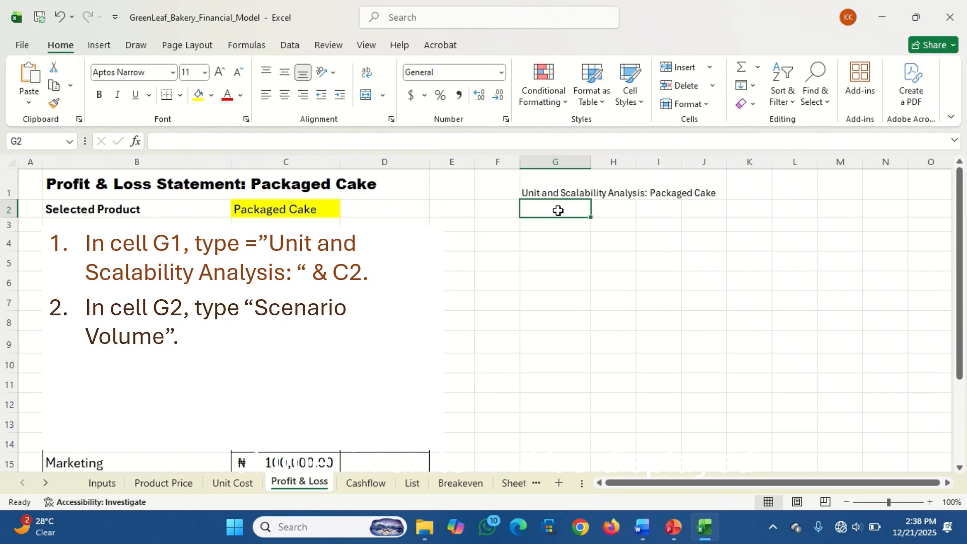
{"action": "type", "text": "Scalability"}
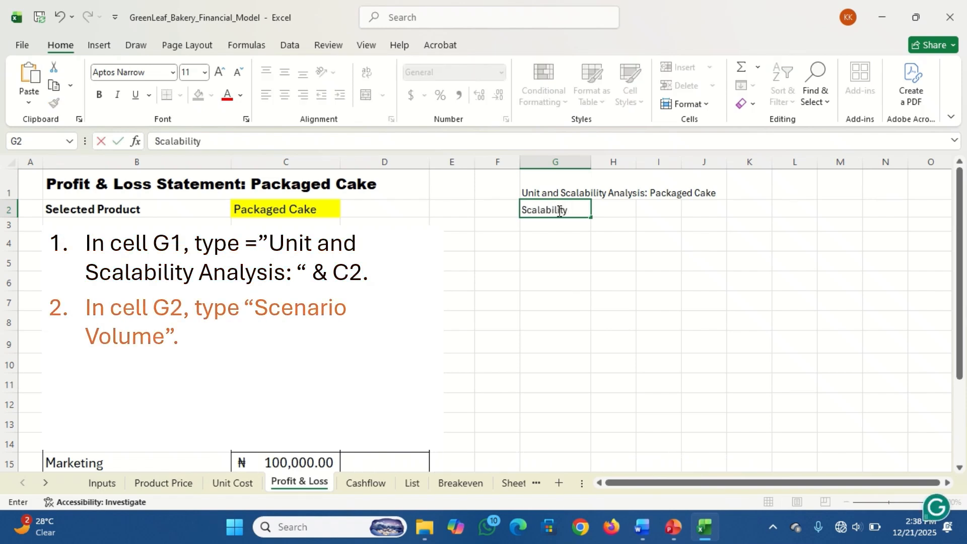
{"action": "type", "text": " Volume"}
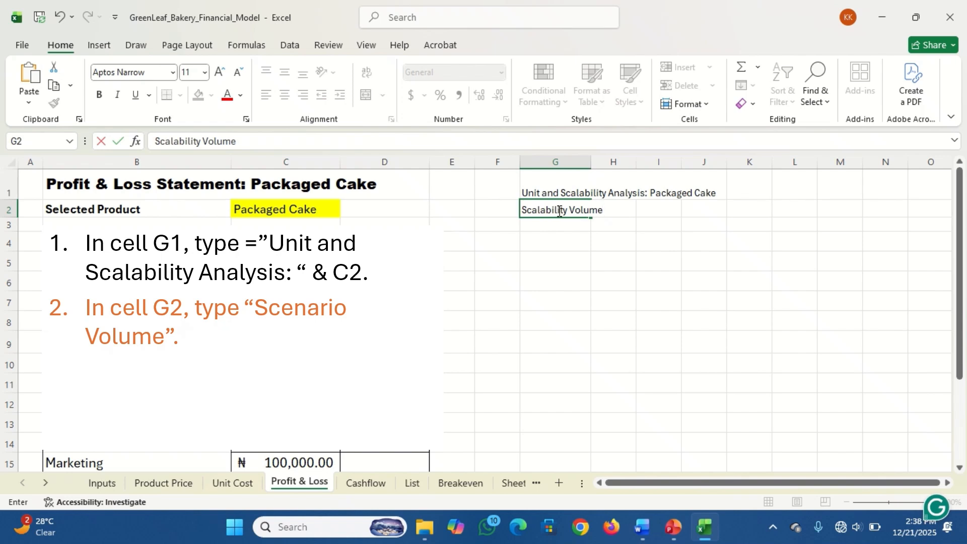
{"action": "key", "text": "Tab"}
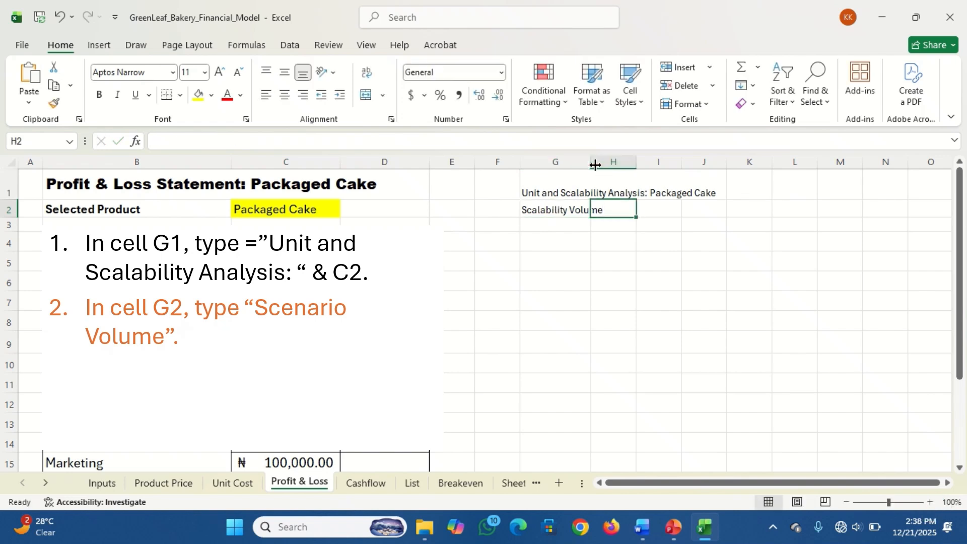
Widen columns G and H to make room for the new analysis labels and amounts
{"action": "left_click_drag", "start_coordinate": [592, 166], "coordinate": [702, 169]}
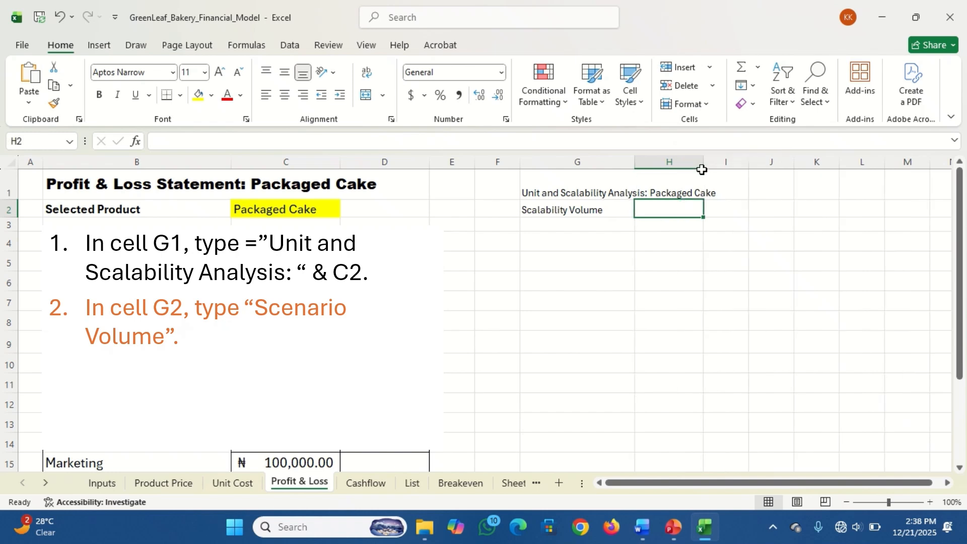
{"action": "left_click", "coordinate": [702, 170]}
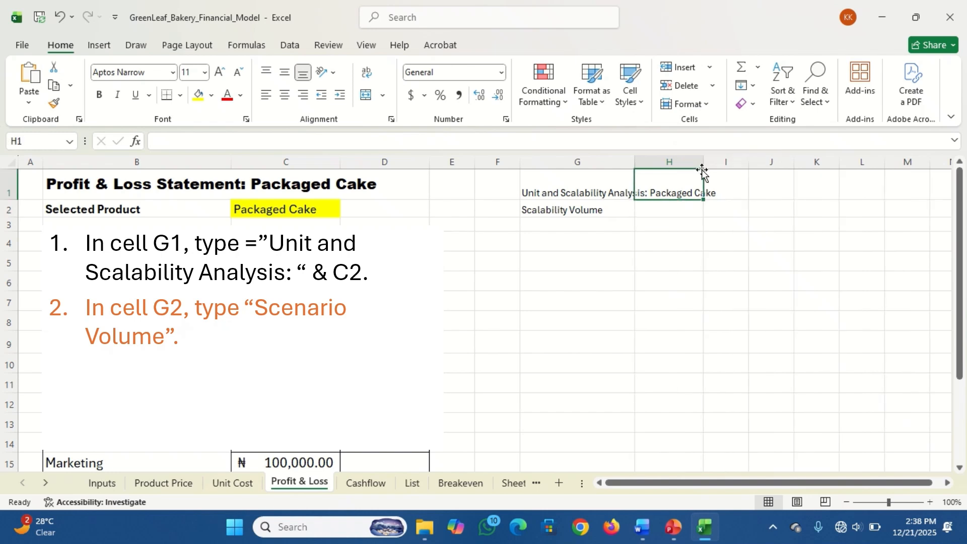
{"action": "left_click_drag", "start_coordinate": [701, 156], "coordinate": [712, 156]}
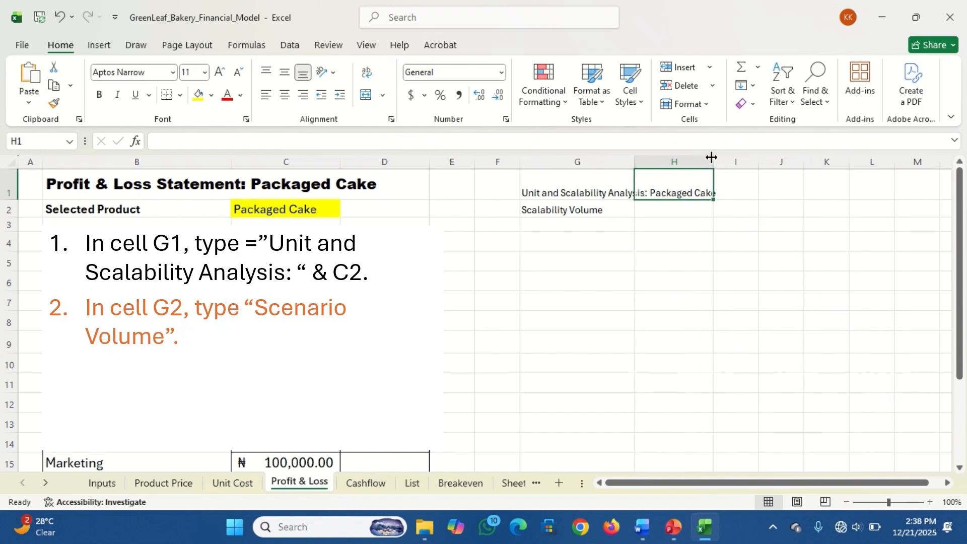
Copy the formatting of the Profit & Loss title in B1 onto the analysis title in G1
{"action": "left_click", "coordinate": [547, 192]}
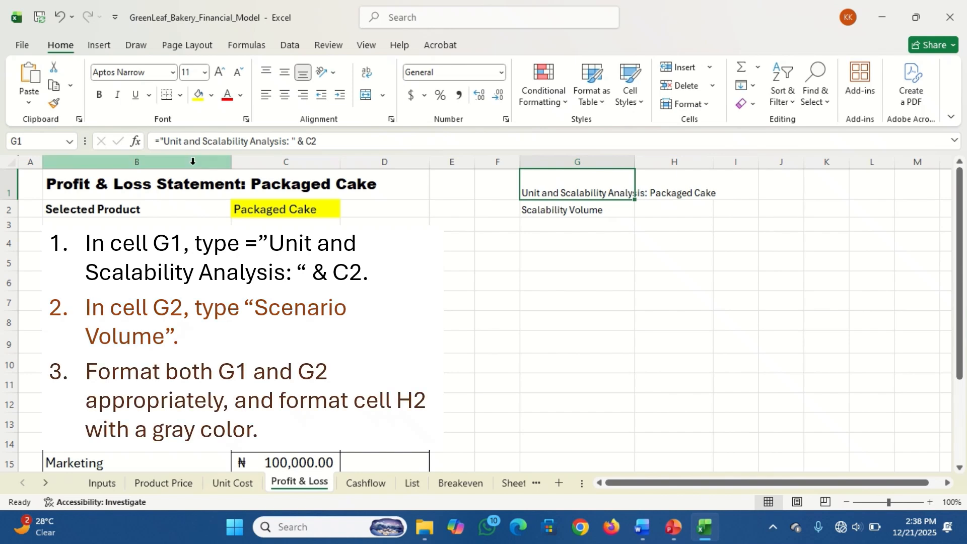
{"action": "left_click", "coordinate": [71, 188]}
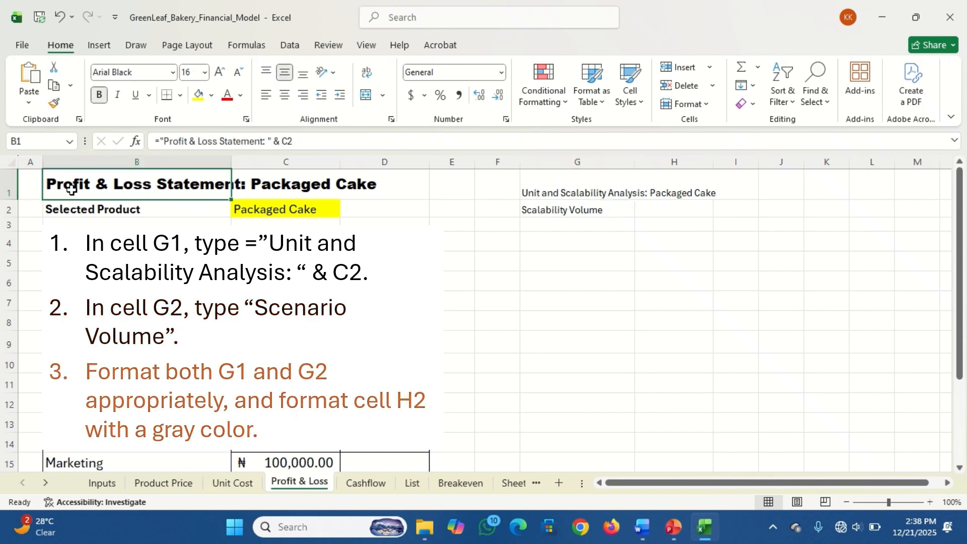
{"action": "left_click", "coordinate": [55, 105]}
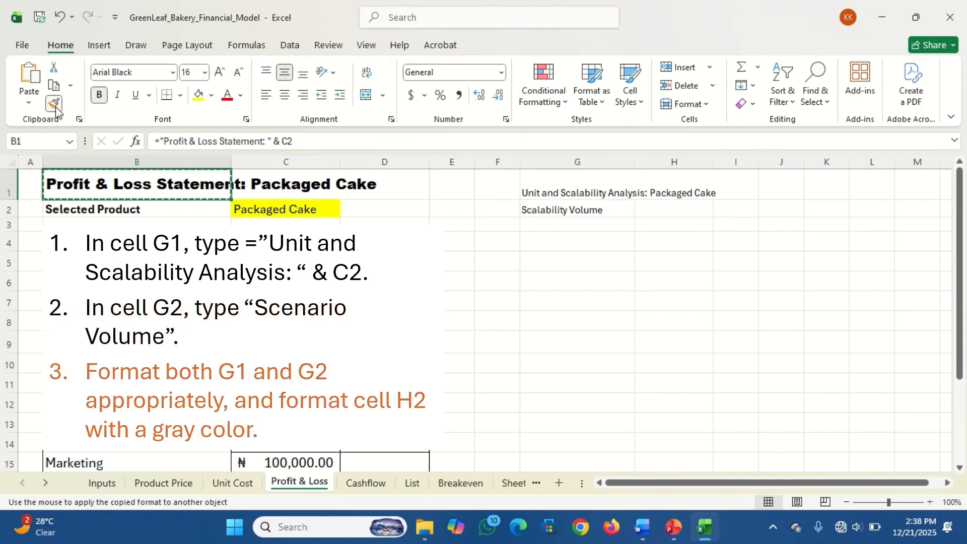
{"action": "left_click", "coordinate": [534, 187]}
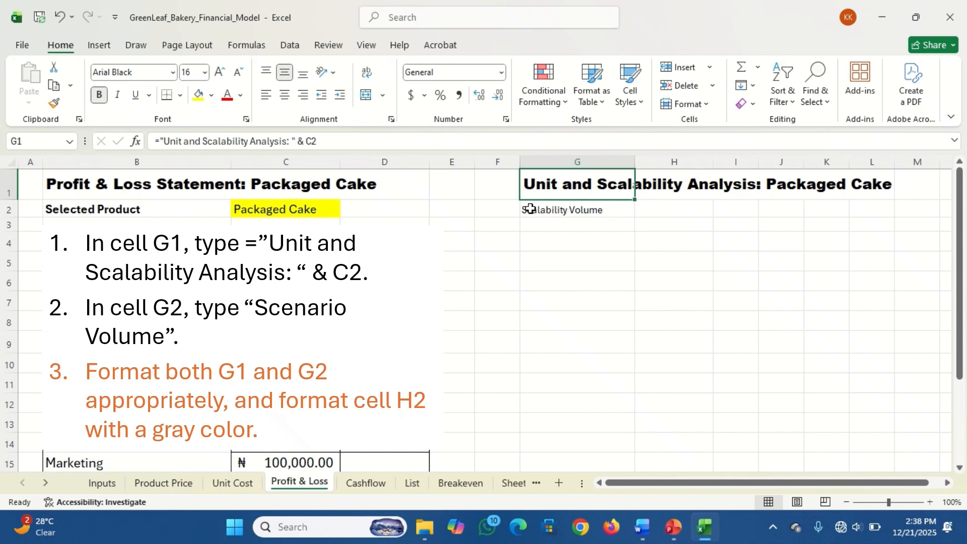
Copy the formatting of the "Selected Product" label in B2 onto the label in G2, and select cell H2
{"action": "left_click", "coordinate": [531, 209]}
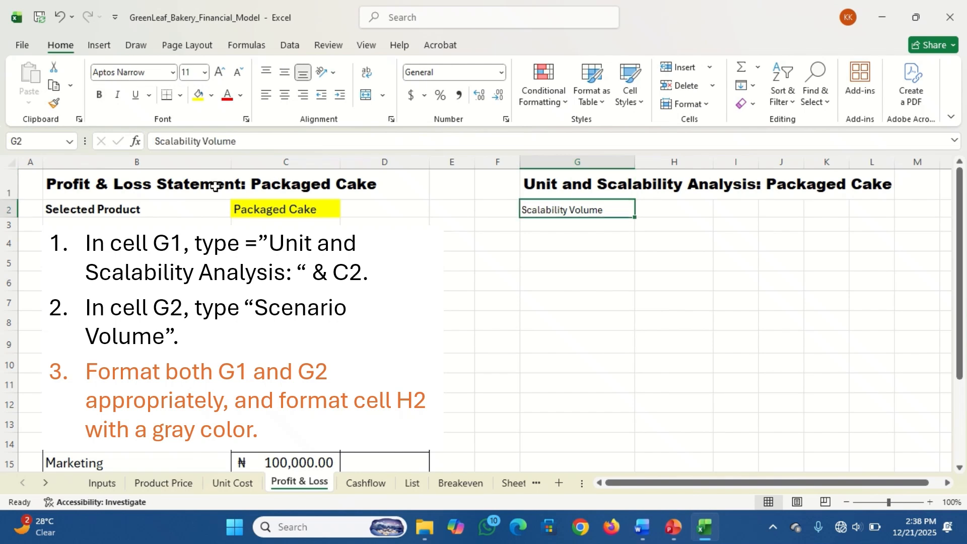
{"action": "left_click", "coordinate": [77, 208]}
{"action": "left_click", "coordinate": [54, 104]}
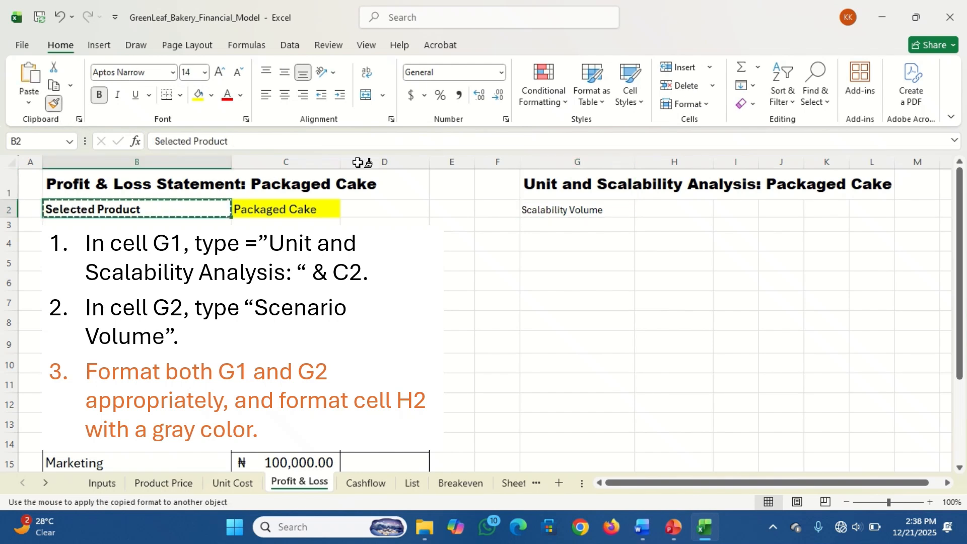
{"action": "left_click", "coordinate": [543, 205]}
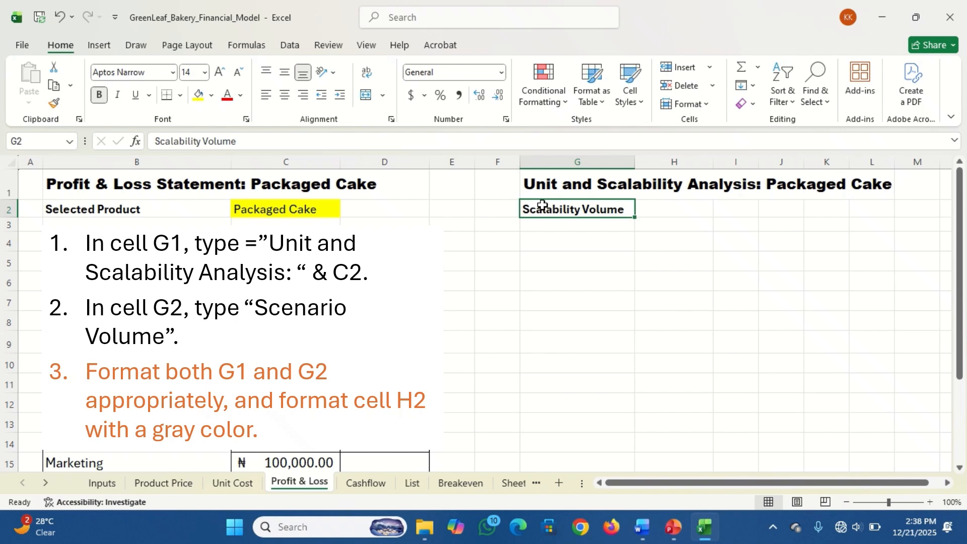
{"action": "left_click", "coordinate": [661, 211]}
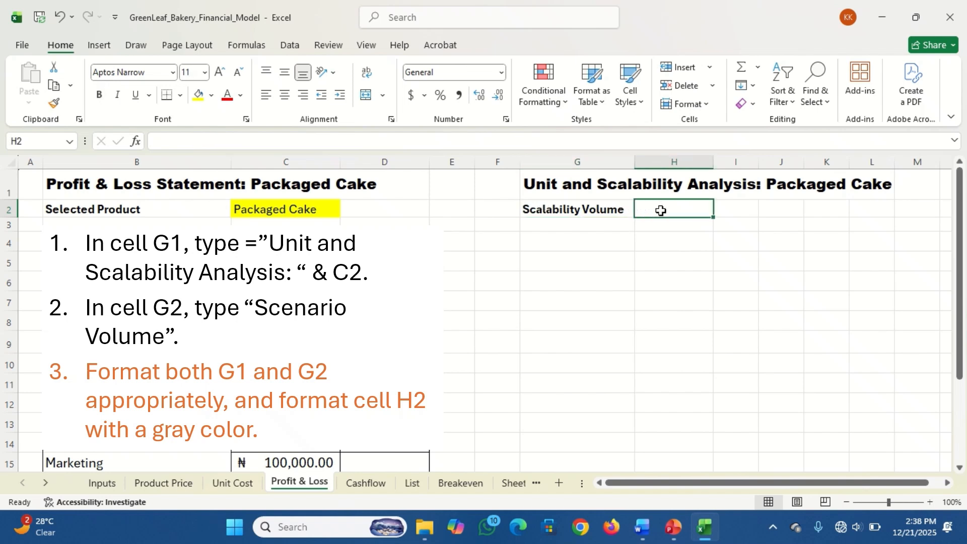
{"action": "left_click", "coordinate": [214, 96]}
{"action": "left_click", "coordinate": [213, 95]}
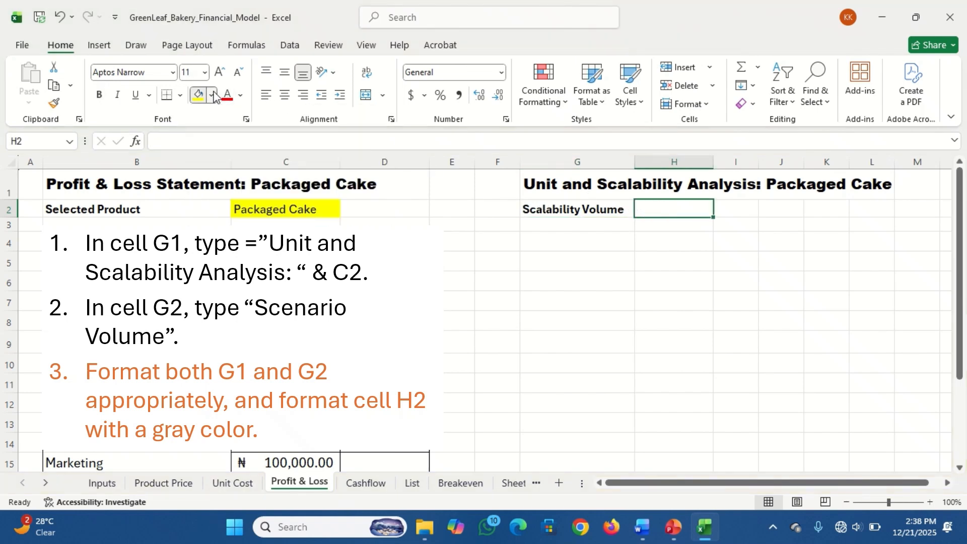
{"action": "left_click", "coordinate": [603, 104]}
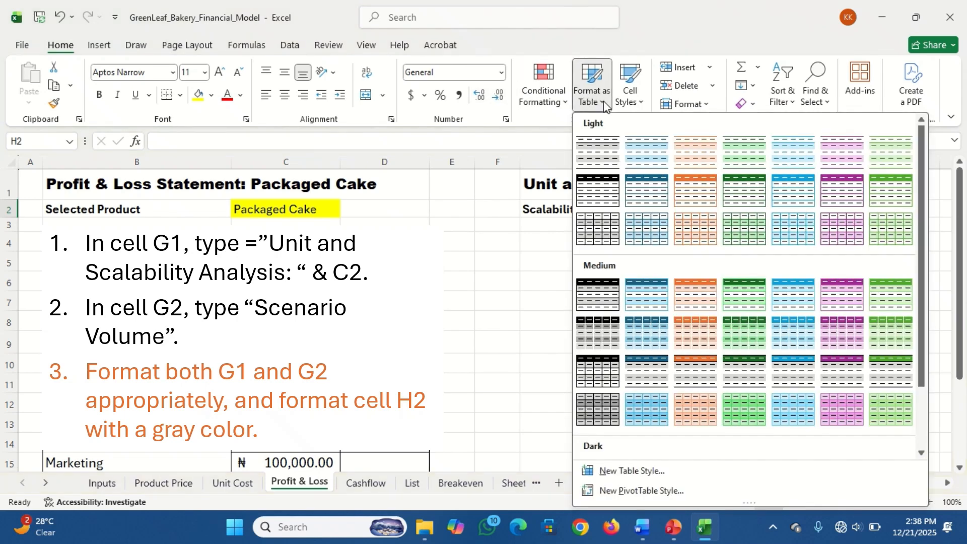
{"action": "left_click", "coordinate": [563, 102]}
{"action": "left_click", "coordinate": [563, 103]}
Apply the Accent1 cell style to cell H2 beside the volume label
{"action": "left_click", "coordinate": [629, 97]}
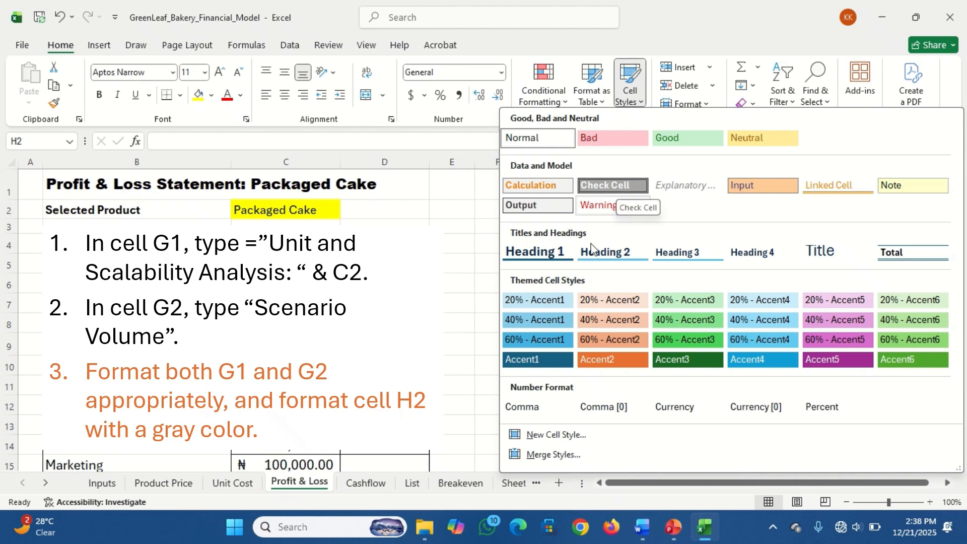
{"action": "left_click", "coordinate": [542, 360]}
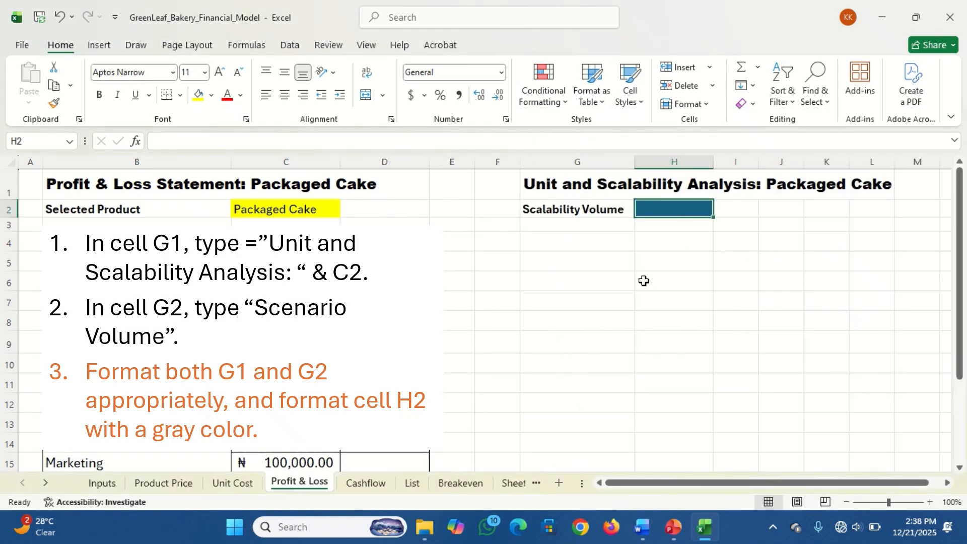
{"action": "left_click", "coordinate": [585, 223]}
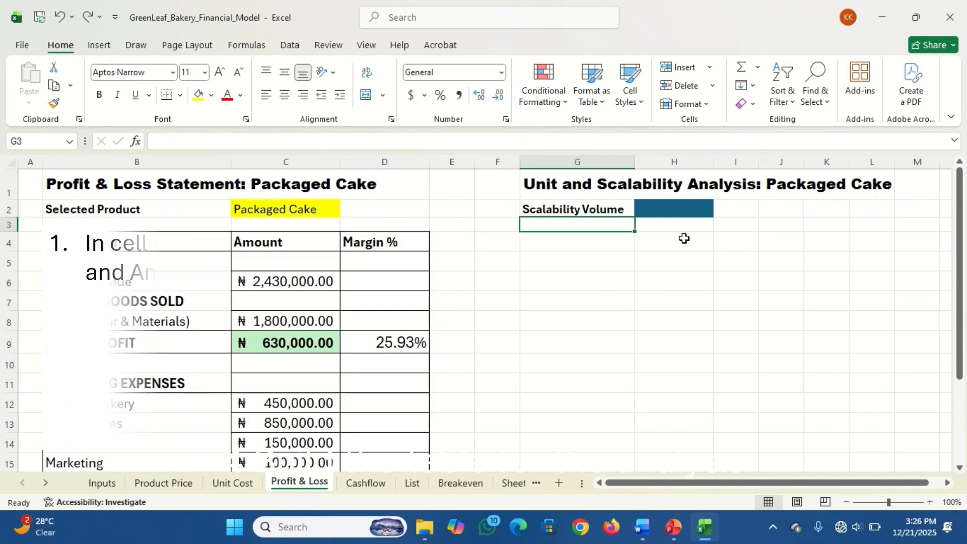
Enter the table headings "Line Item" in G4 and "Amount" in H4
{"action": "left_click", "coordinate": [562, 243]}
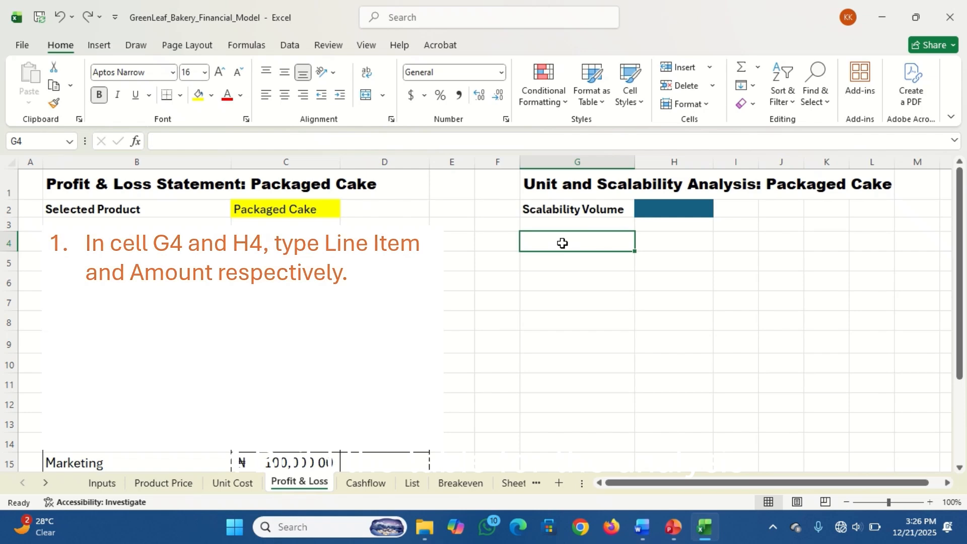
{"action": "type", "text": "Line I"}
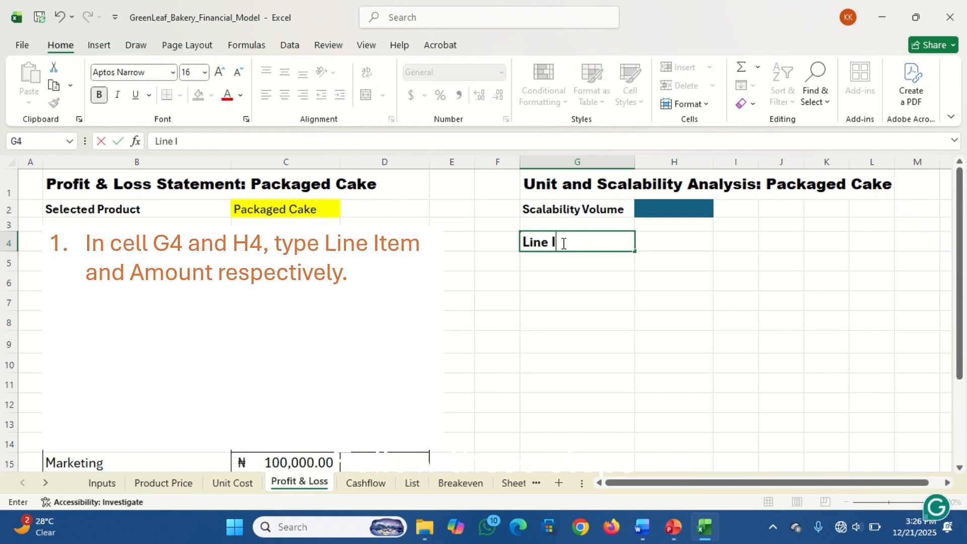
{"action": "type", "text": "tem"}
{"action": "key", "text": "Tab"}
{"action": "type", "text": "Amount"}
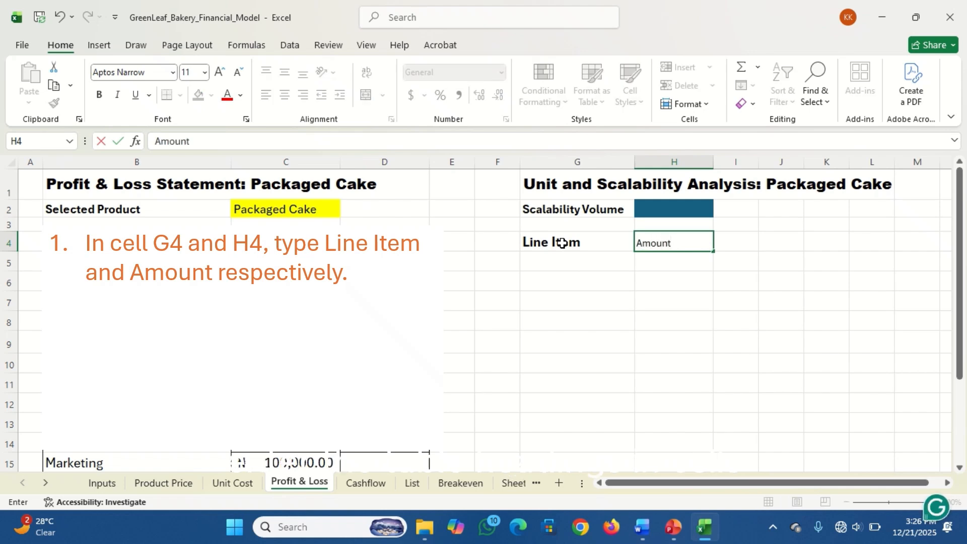
{"action": "key", "text": "Return"}
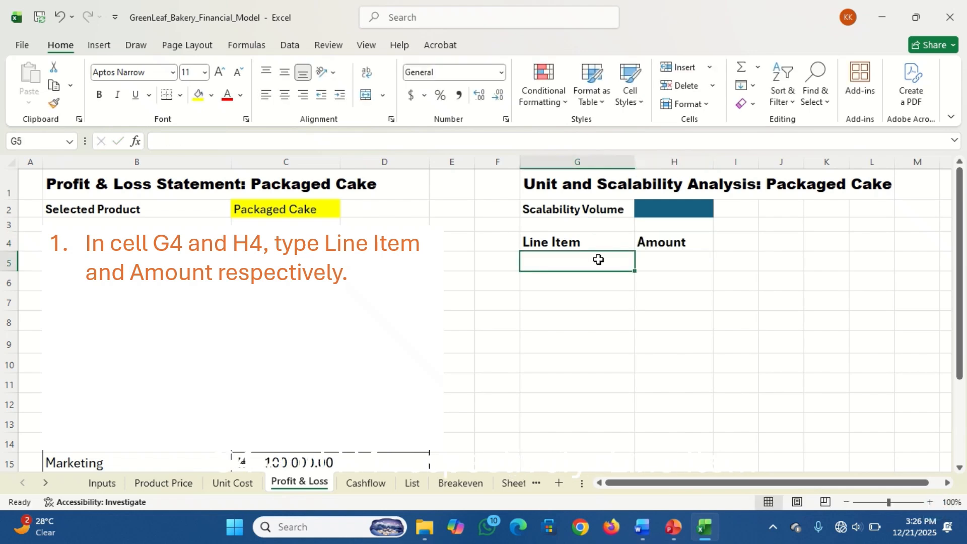
Enter the section heading "Profit Per Unit Analysis (Micro View)" in cell G5
{"action": "type", "text": "Profit Per"}
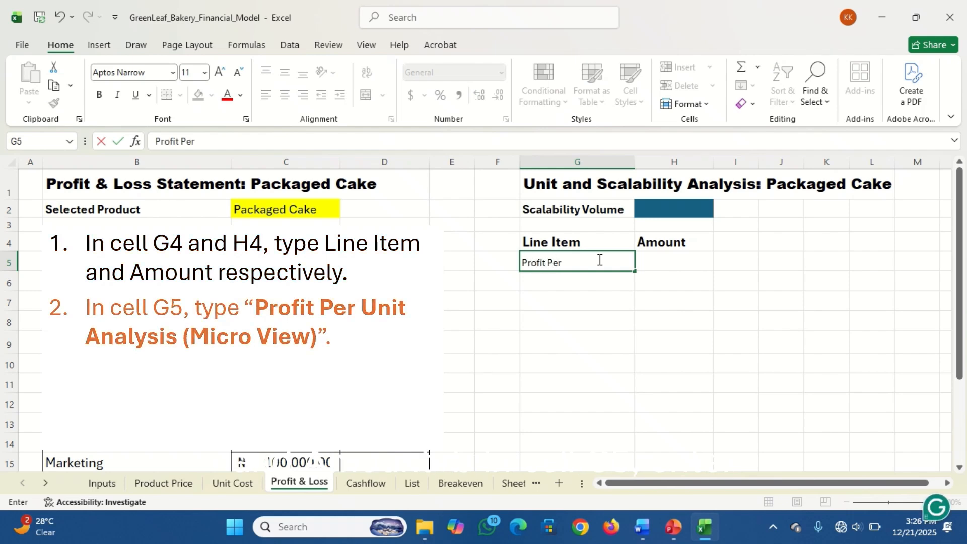
{"action": "type", "text": " Unu"}
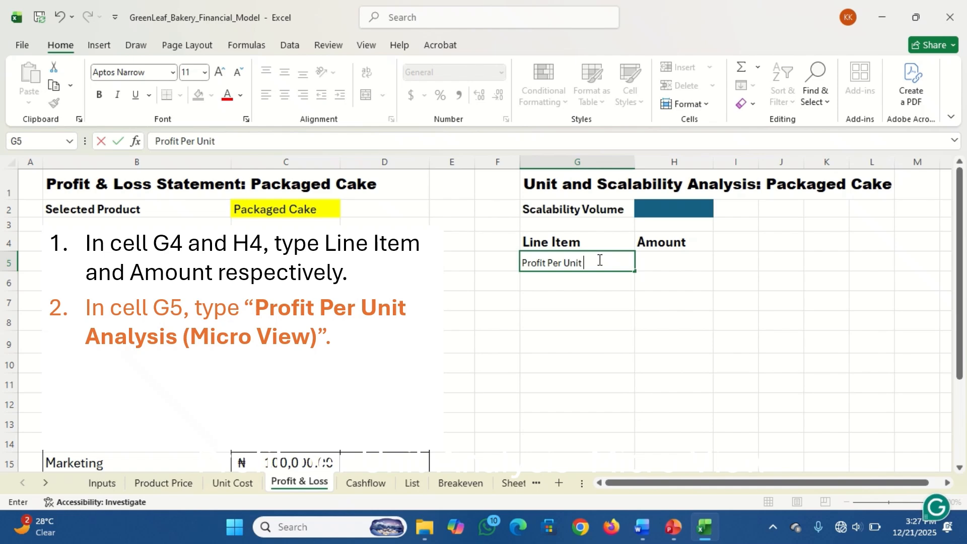
{"action": "type", "text": " Analysis (Micro View"}
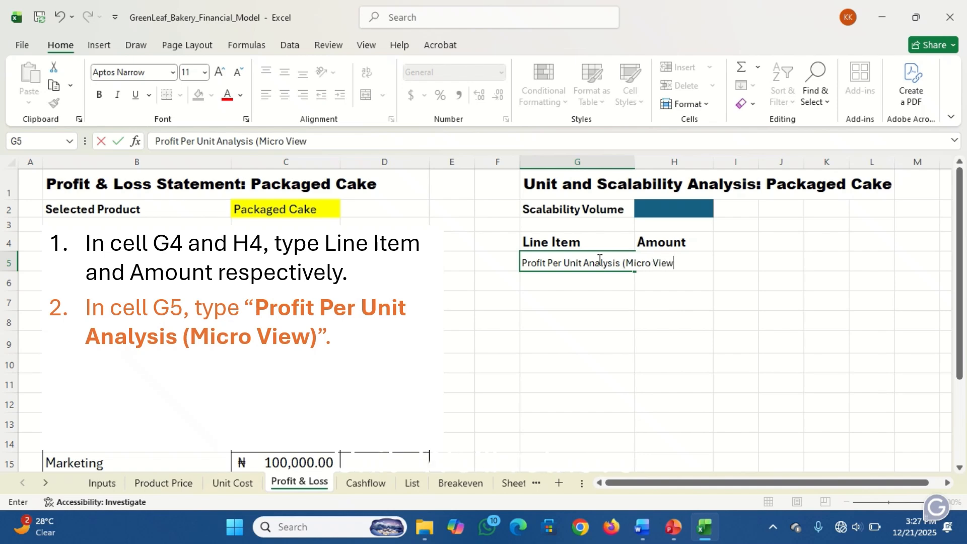
{"action": "key", "text": "Return"}
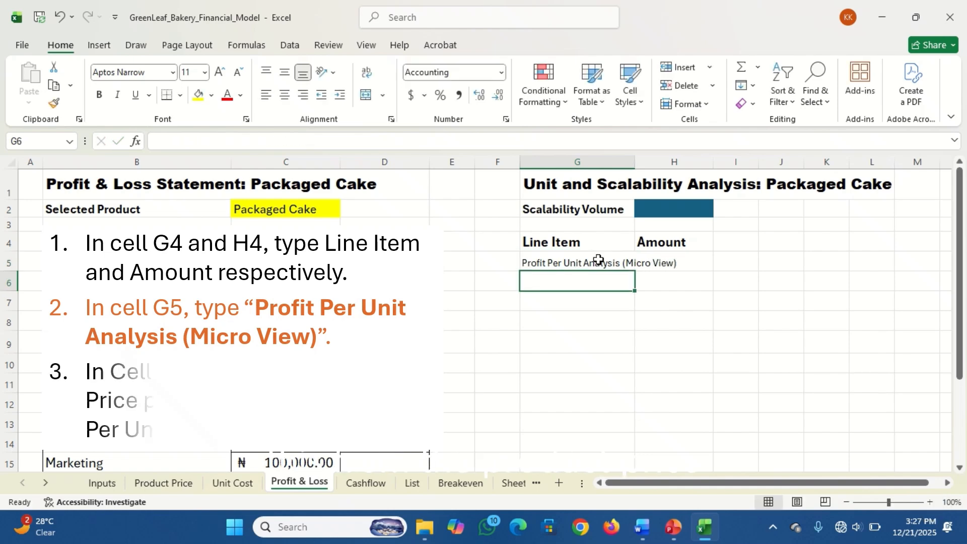
Enter the line item labels "Sales Price Per Unit" in G6 and "Variable Cost Per Unit" in G7
{"action": "type", "text": "Sale"}
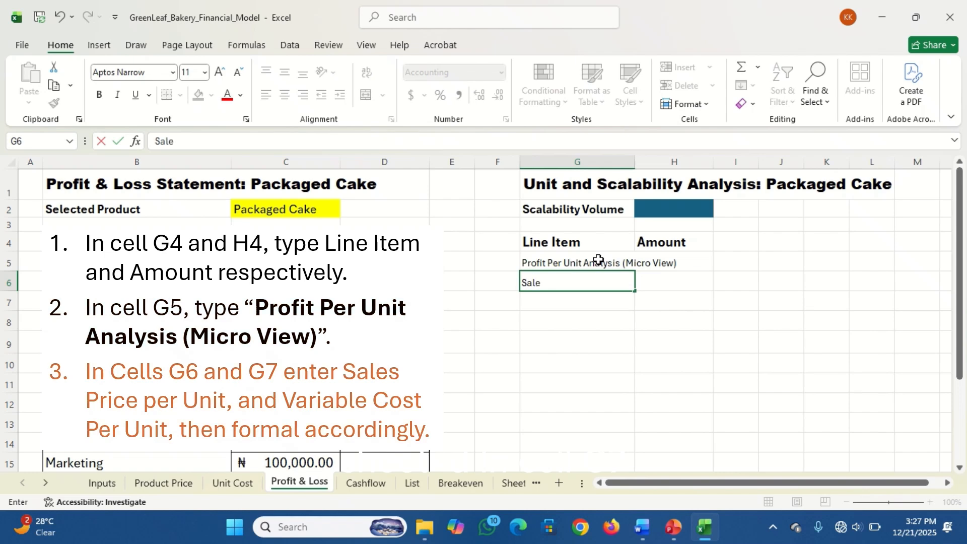
{"action": "type", "text": "s Price"}
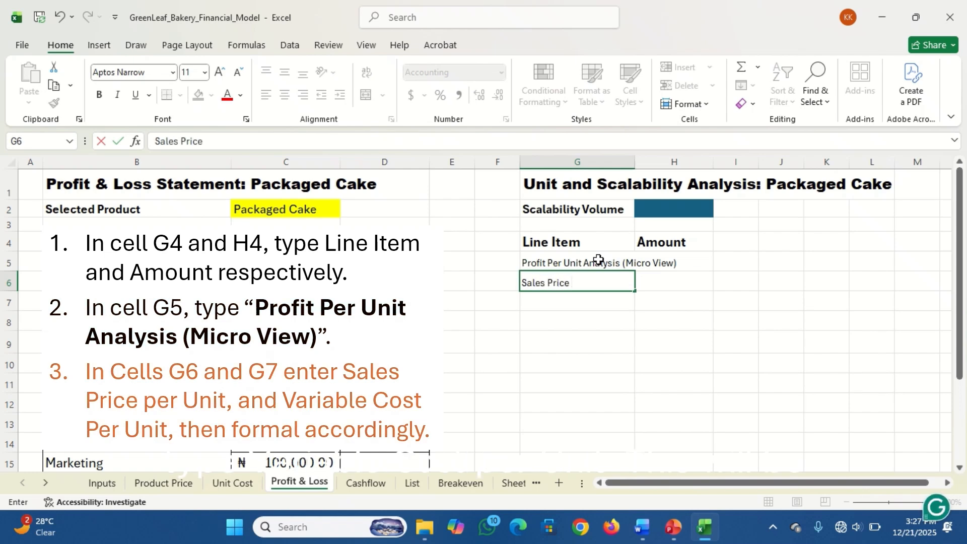
{"action": "type", "text": " Per Unit"}
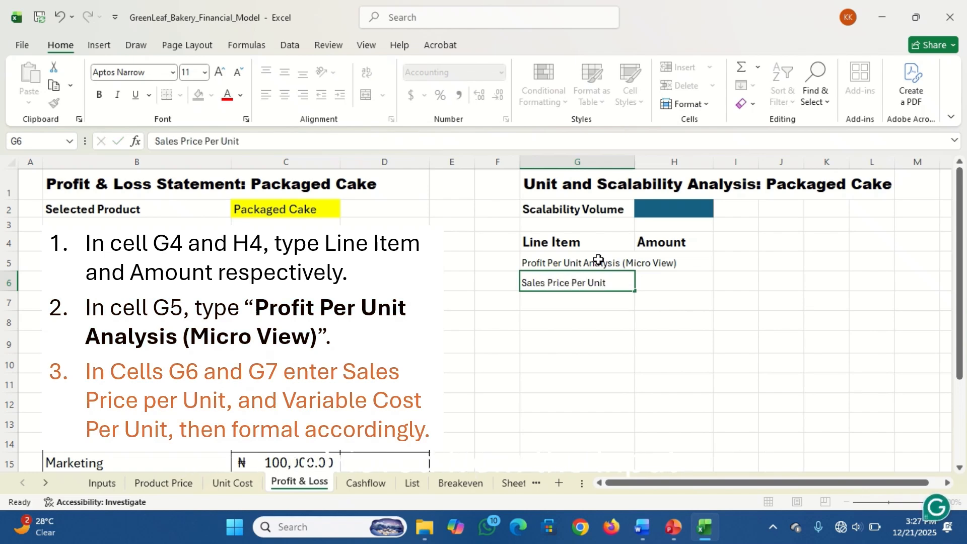
{"action": "key", "text": "Return"}
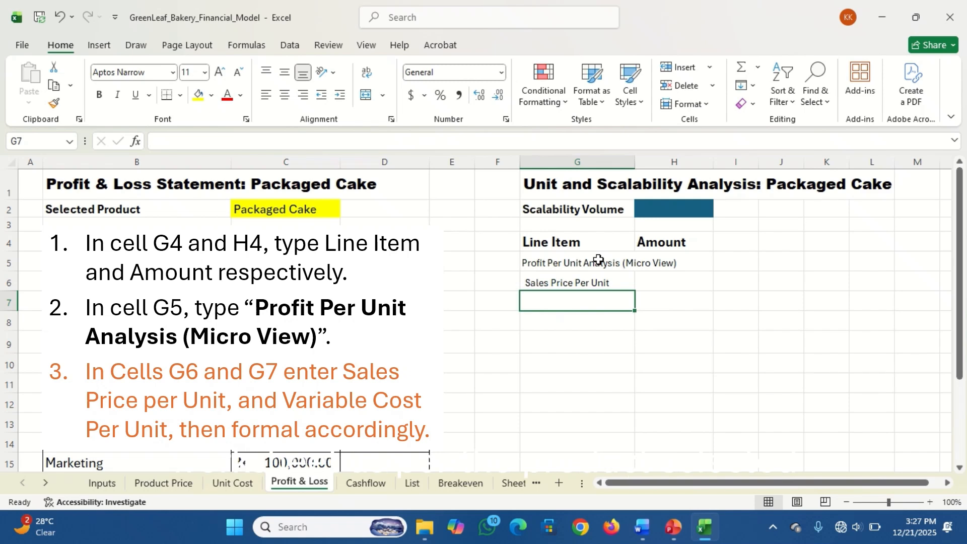
{"action": "type", "text": "Va"}
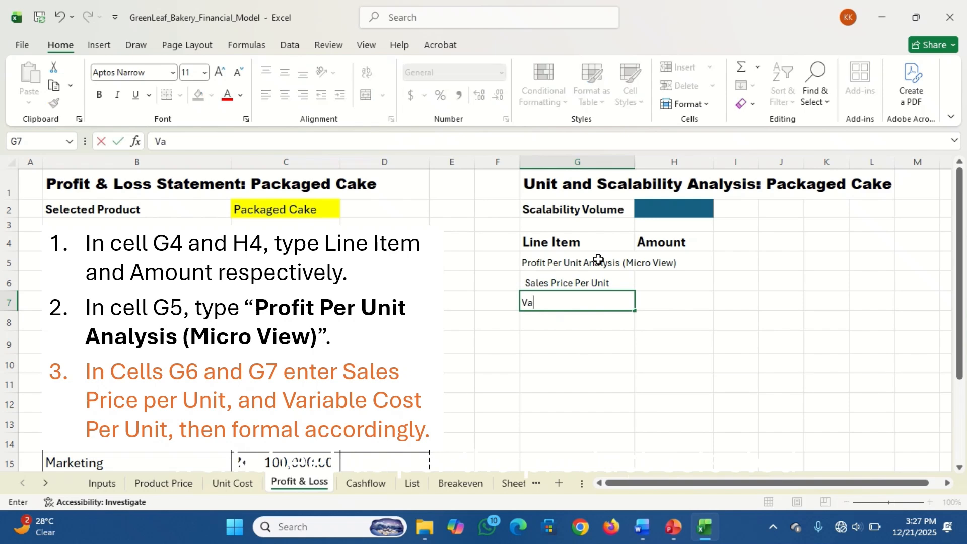
{"action": "type", "text": "riable C"}
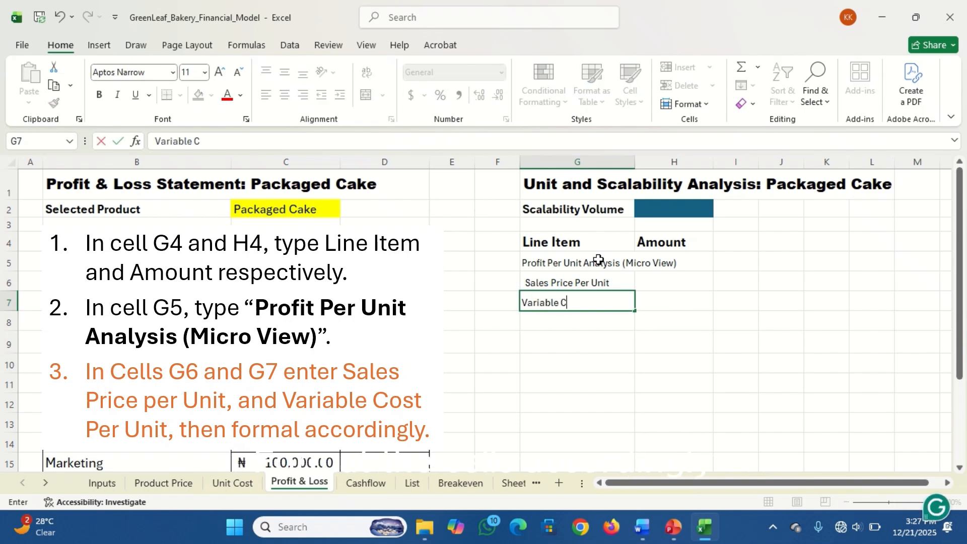
{"action": "type", "text": "ost Per Unit"}
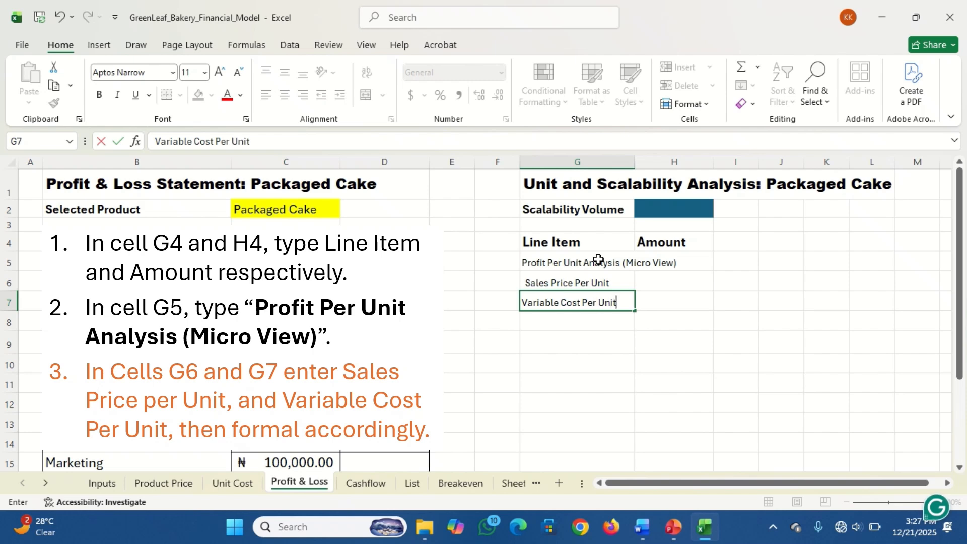
{"action": "key", "text": "Return"}
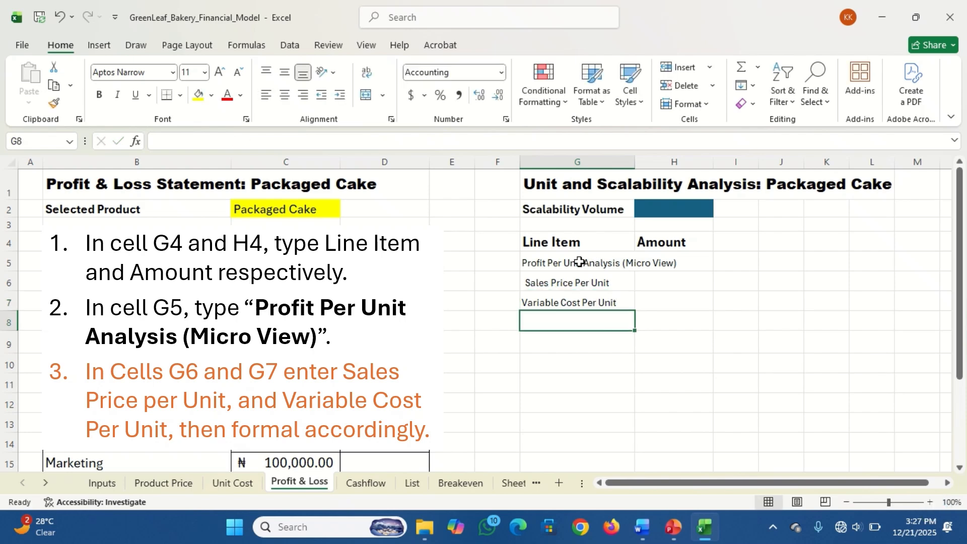
Copy the formatting of the "Line Item" heading in G4 onto the section heading in G5
{"action": "left_click", "coordinate": [593, 261]}
{"action": "left_click", "coordinate": [554, 241]}
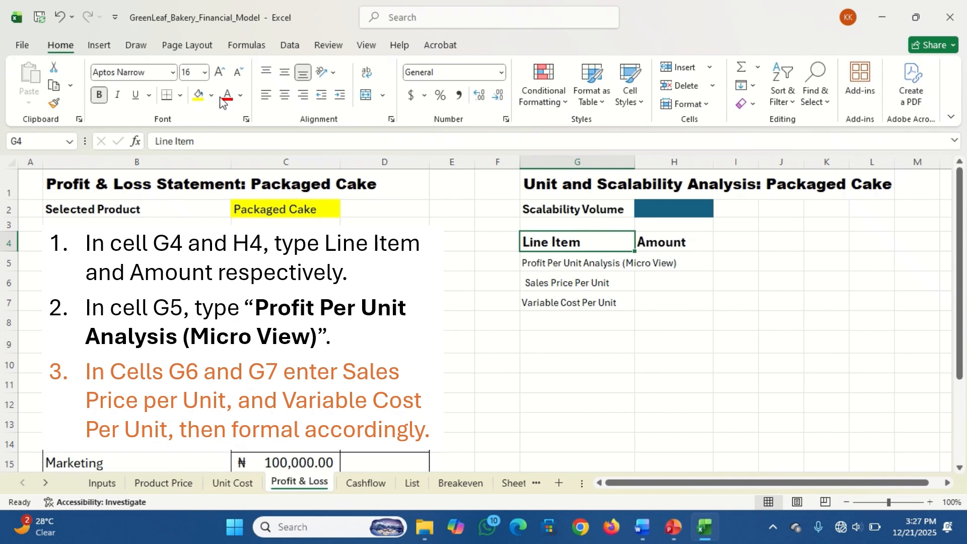
{"action": "left_click", "coordinate": [54, 103]}
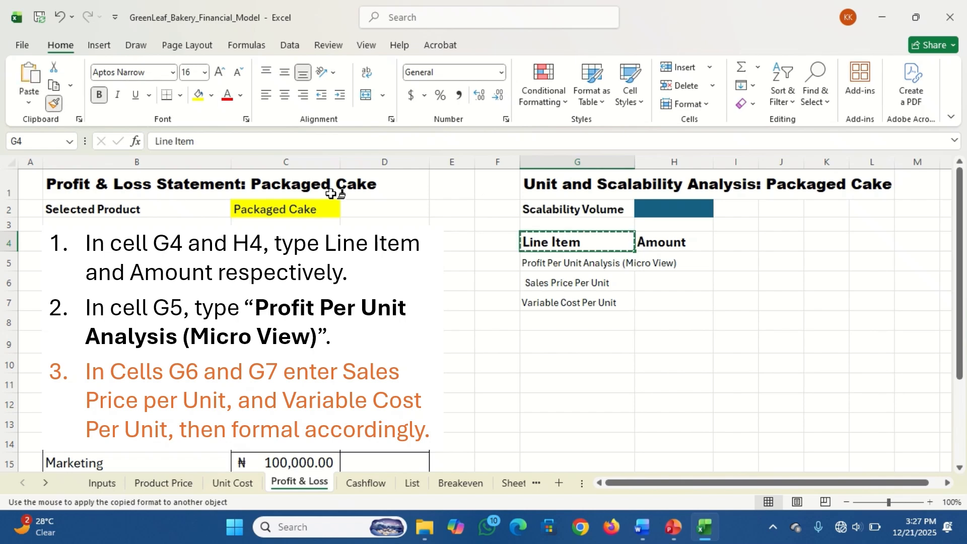
{"action": "left_click", "coordinate": [548, 258]}
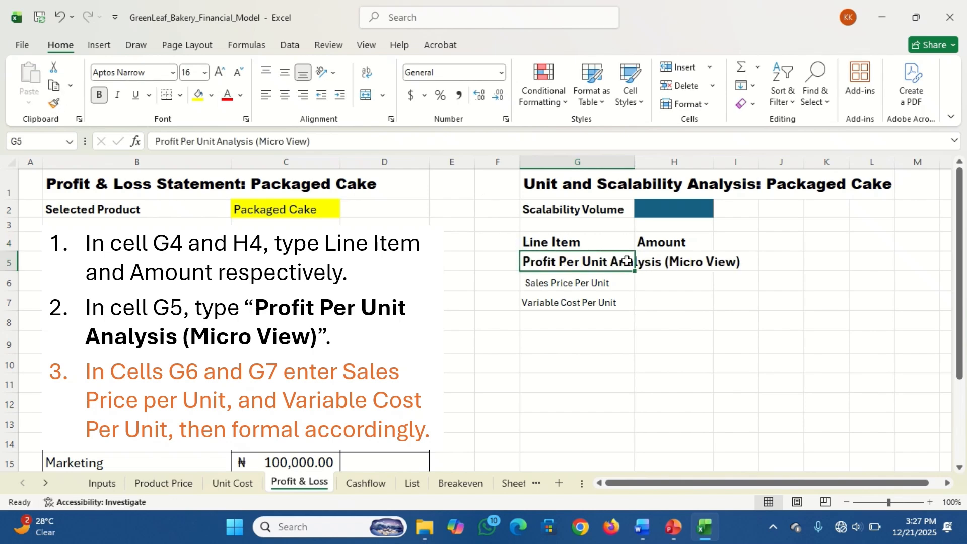
{"action": "left_click", "coordinate": [558, 282]}
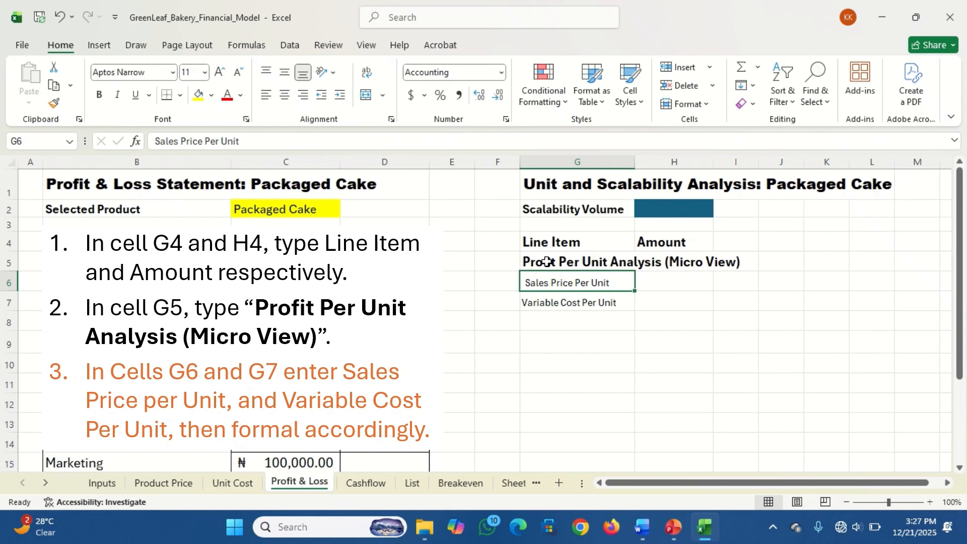
{"action": "left_click", "coordinate": [545, 259]}
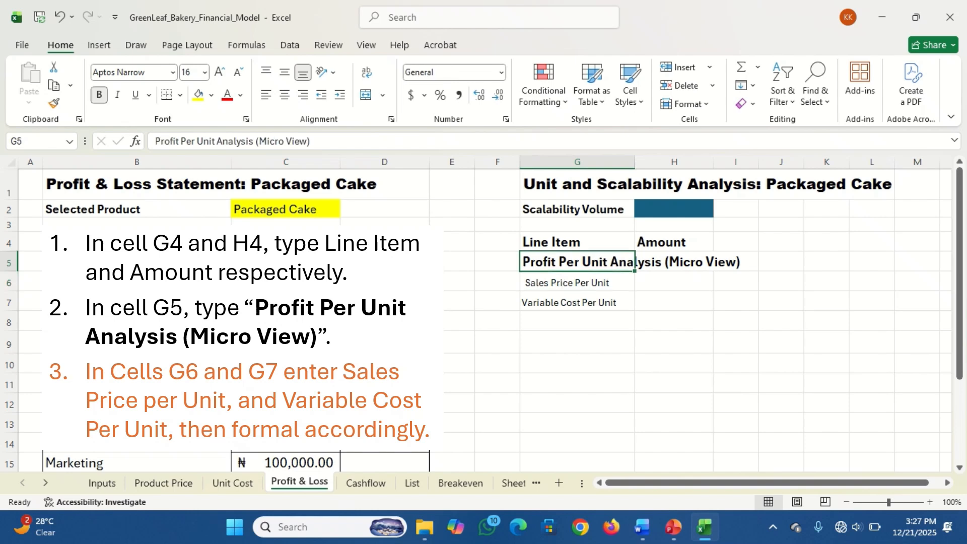
Copy the formatting of the "Sales Revenue" label in B6 onto the labels in G6 and G7
{"action": "left_click", "coordinate": [113, 282]}
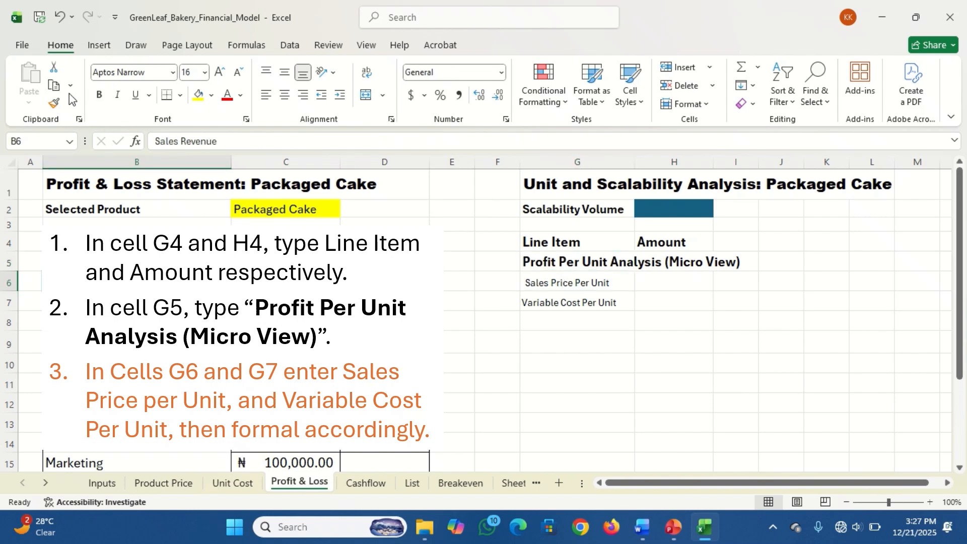
{"action": "left_click", "coordinate": [54, 103]}
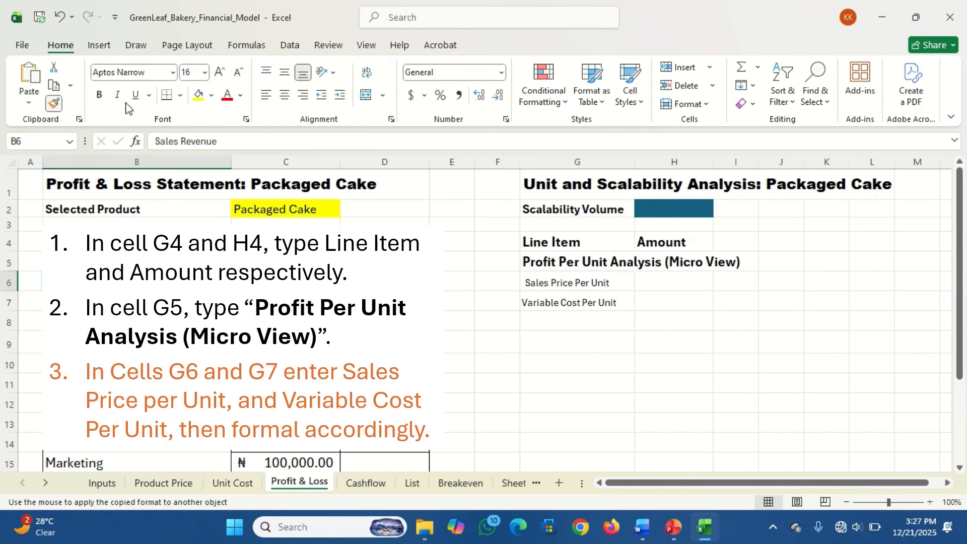
{"action": "left_click", "coordinate": [540, 280]}
{"action": "left_click", "coordinate": [557, 301]}
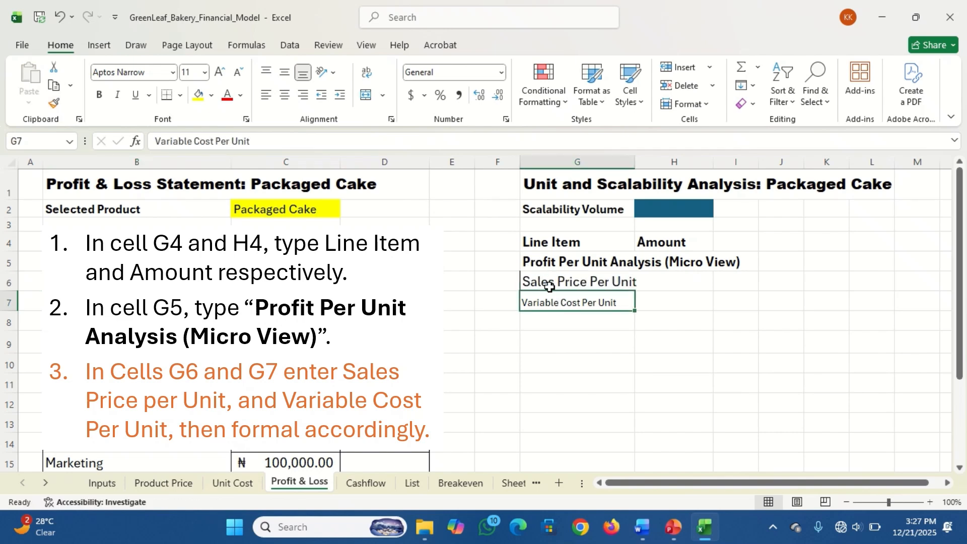
{"action": "left_click", "coordinate": [549, 280]}
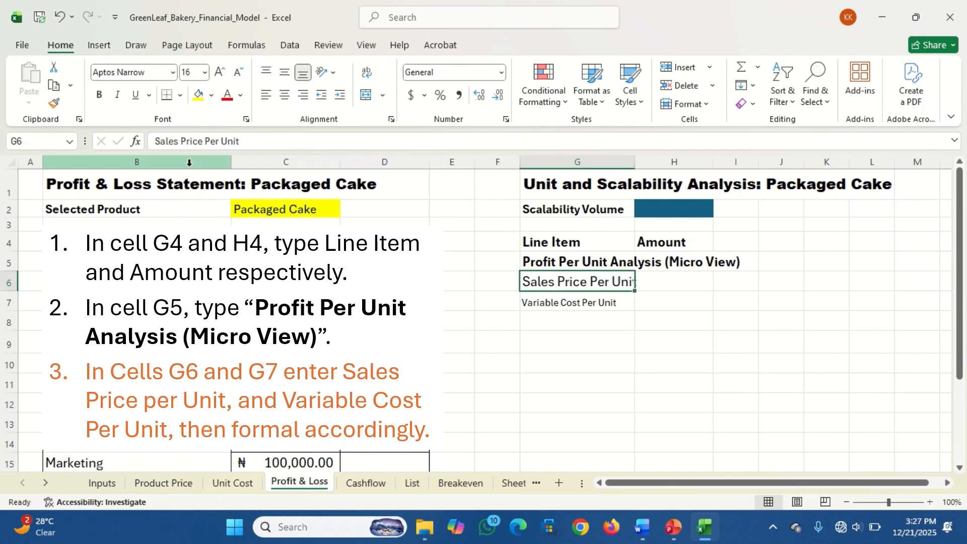
{"action": "left_click", "coordinate": [54, 103]}
{"action": "left_click", "coordinate": [554, 299]}
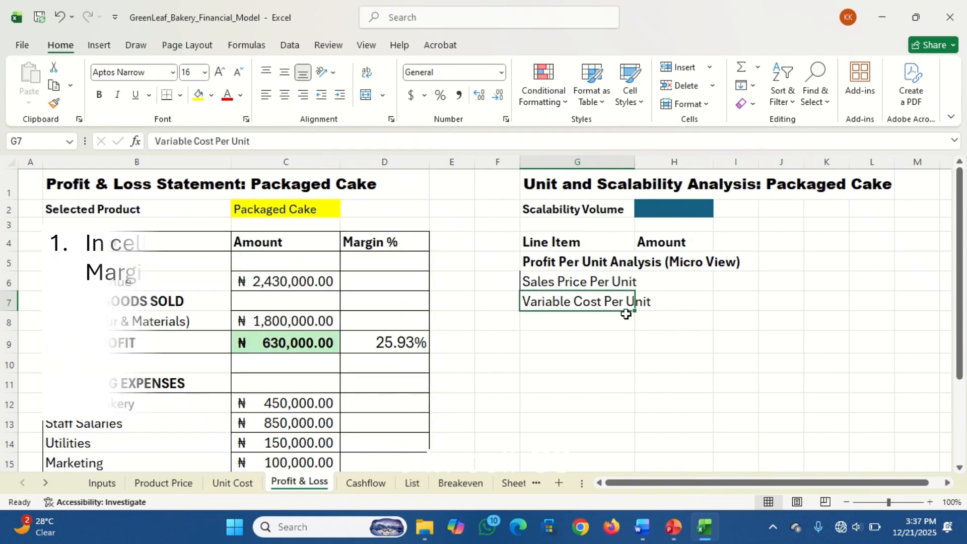
Enter the label "Contribution Margin Per Unit" in cell G8
{"action": "left_click", "coordinate": [577, 323]}
{"action": "type", "text": "Contribut"}
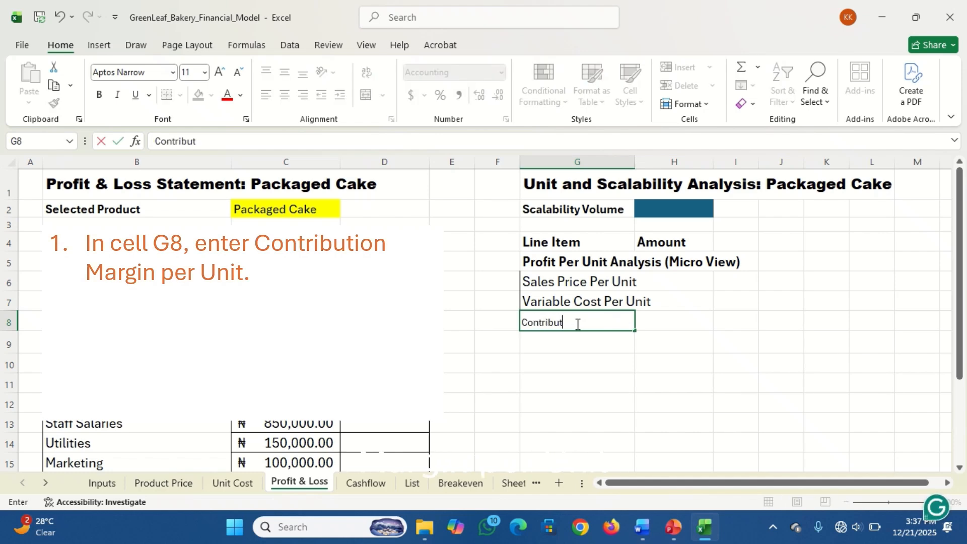
{"action": "type", "text": "ion Margi"}
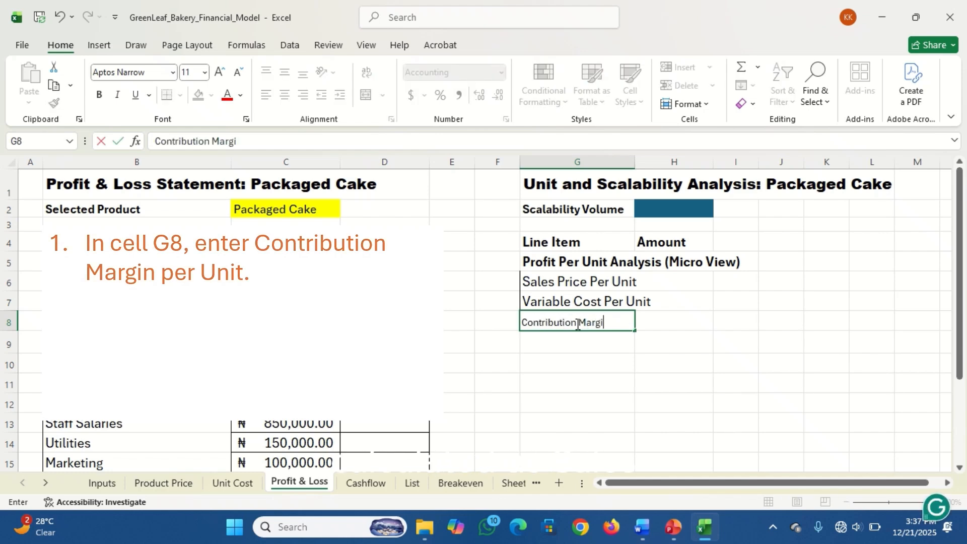
{"action": "type", "text": "n Per Unit"}
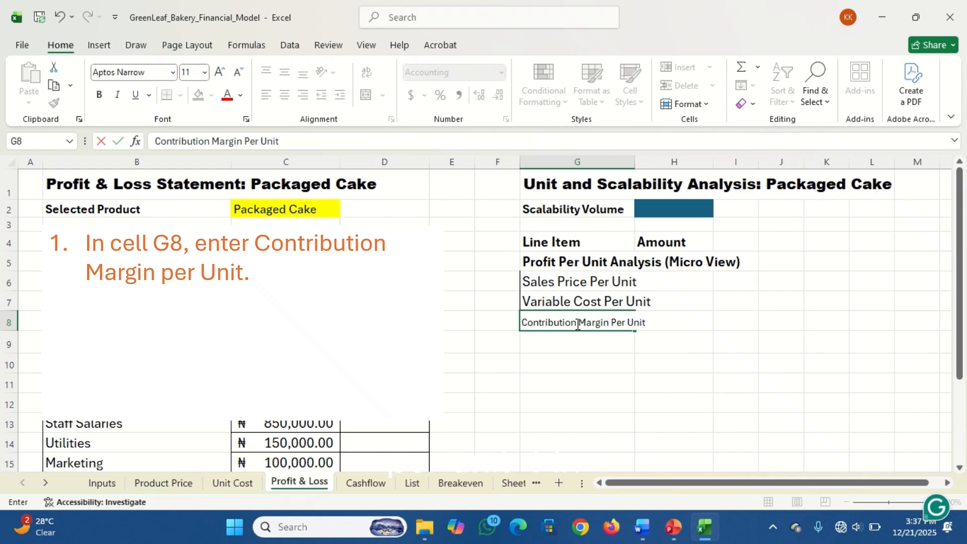
{"action": "key", "text": "Return"}
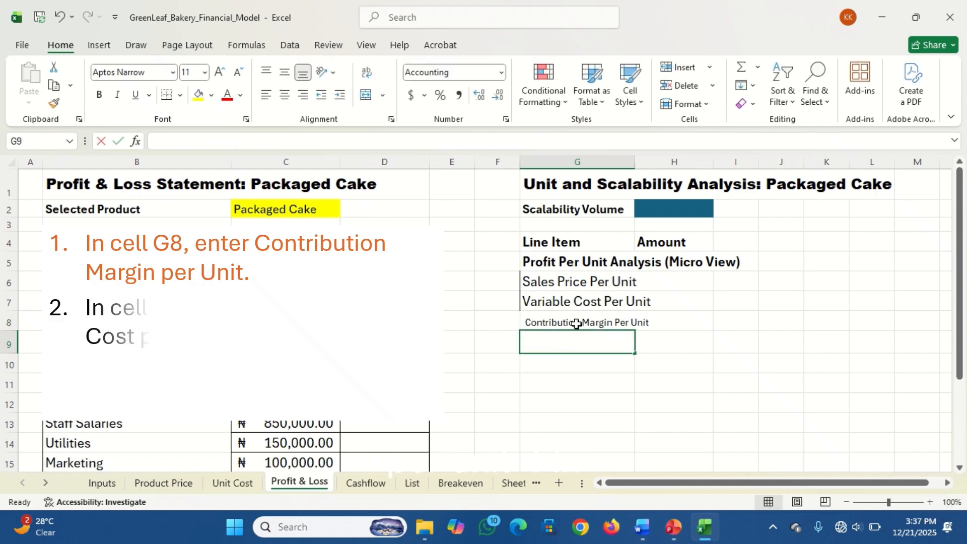
Enter the label "Allocated Fixed Cost Per Unit" in cell G9
{"action": "type", "text": "Allocated"}
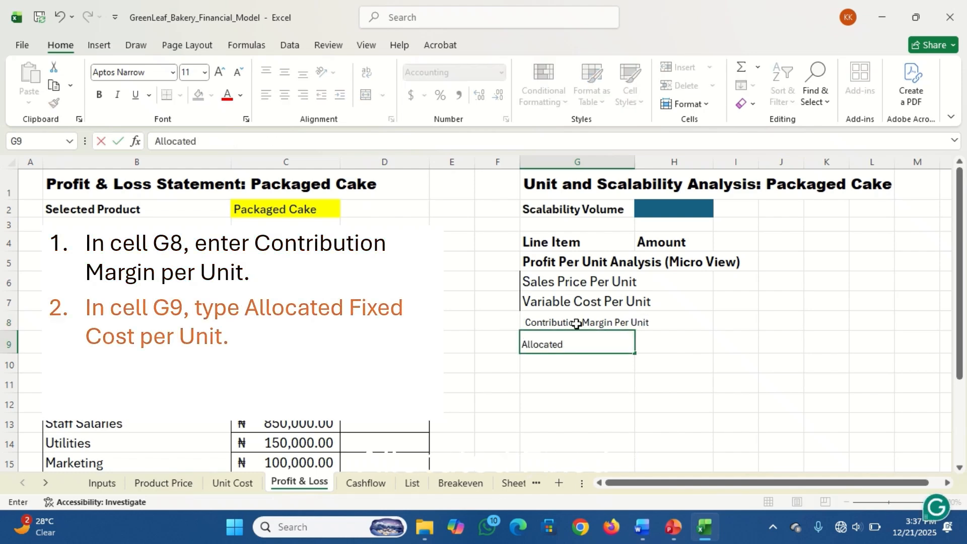
{"action": "type", "text": " Fixed Cost Per Unit"}
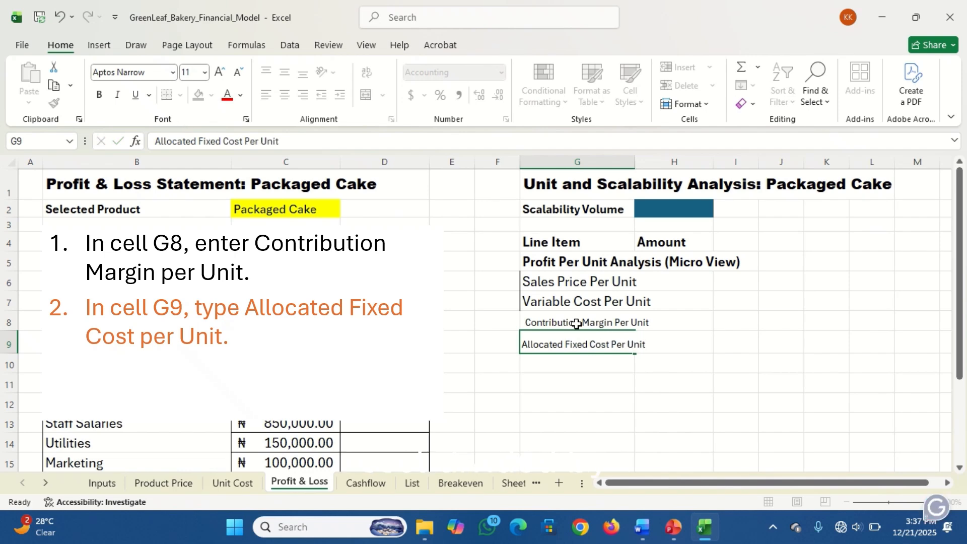
{"action": "key", "text": "Return"}
Enter the label "Net Profit Per Unit" in cell G10
{"action": "type", "text": "Net Profit"}
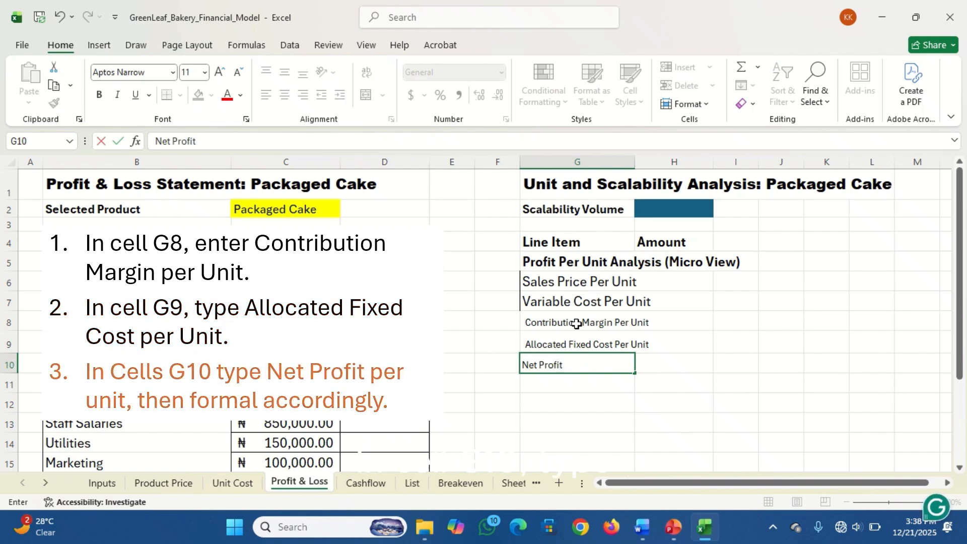
{"action": "type", "text": " Per Unit"}
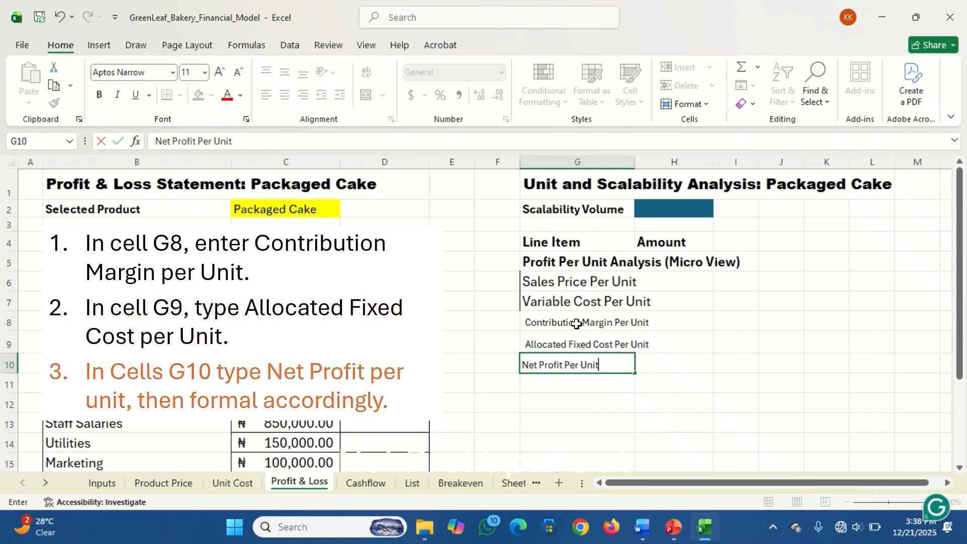
{"action": "key", "text": "ctrl+Return"}
{"action": "key", "text": "Return"}
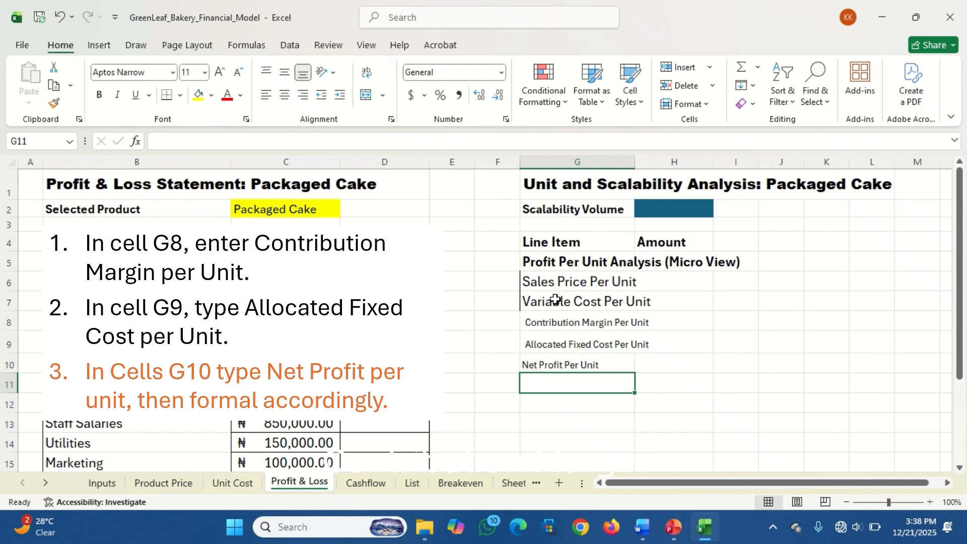
Copy the formatting of the "Sales Price Per Unit" label in G6 onto the labels in G8 through G10
{"action": "left_click", "coordinate": [561, 279]}
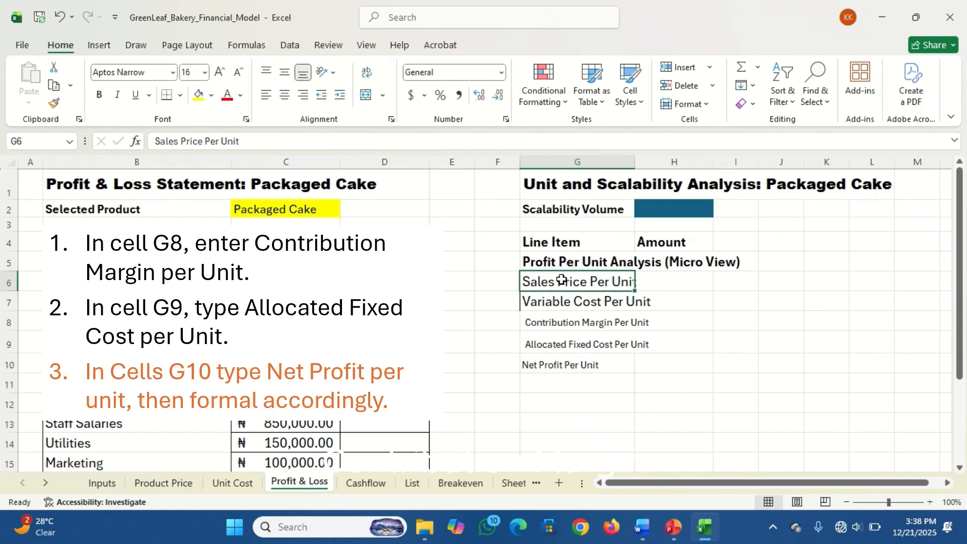
{"action": "left_click", "coordinate": [54, 104]}
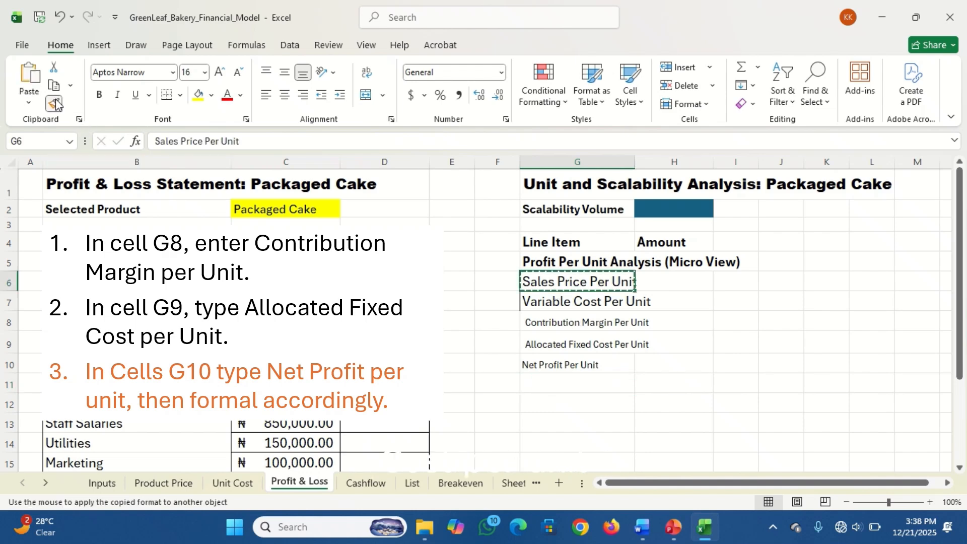
{"action": "left_click_drag", "start_coordinate": [550, 320], "coordinate": [557, 362]}
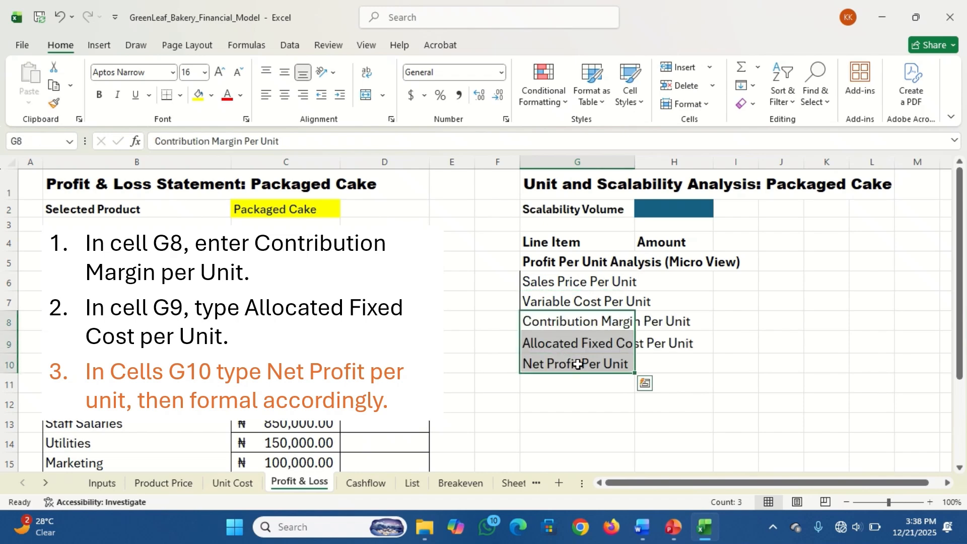
{"action": "left_click", "coordinate": [577, 364]}
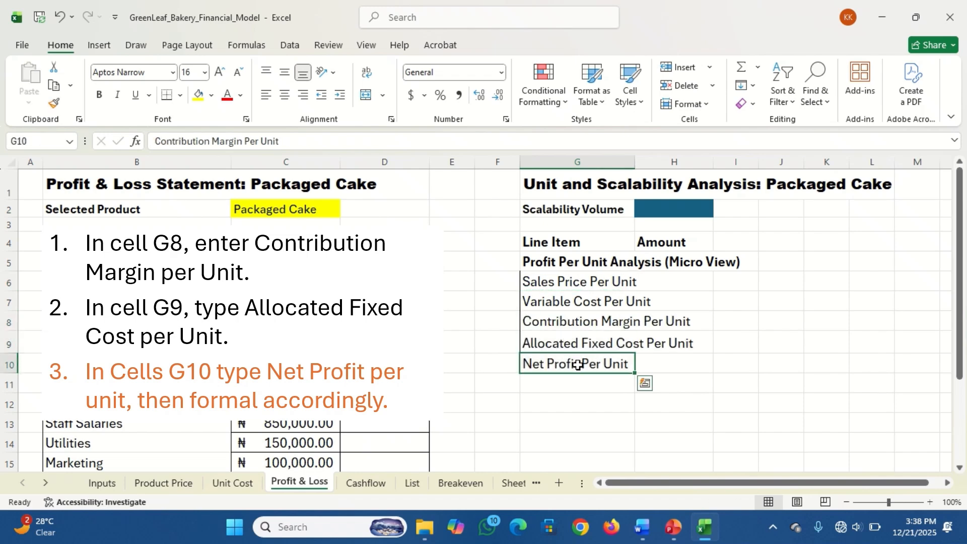
Copy the bold formatting of the "Line Item" heading in G4 onto the "Net Profit Per Unit" label in G10
{"action": "left_click", "coordinate": [548, 246]}
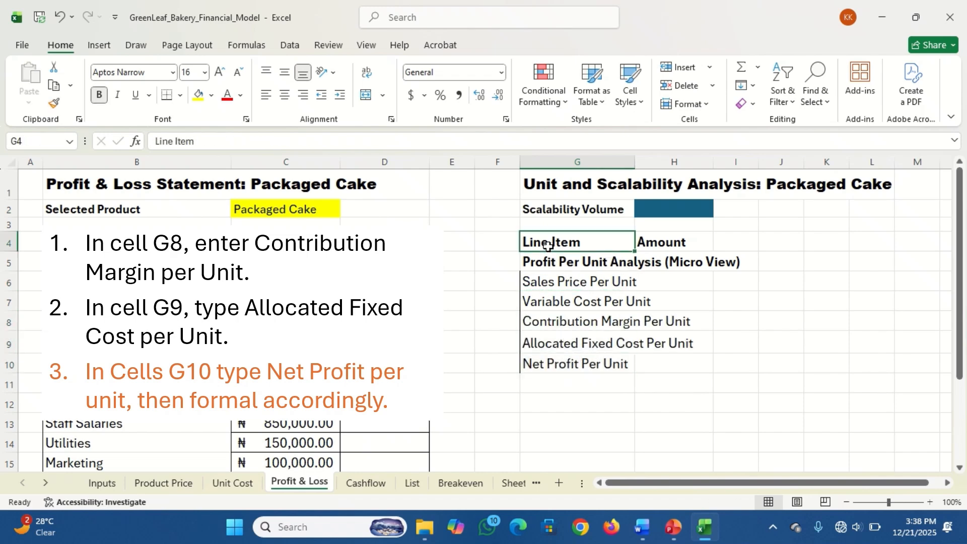
{"action": "left_click", "coordinate": [55, 105]}
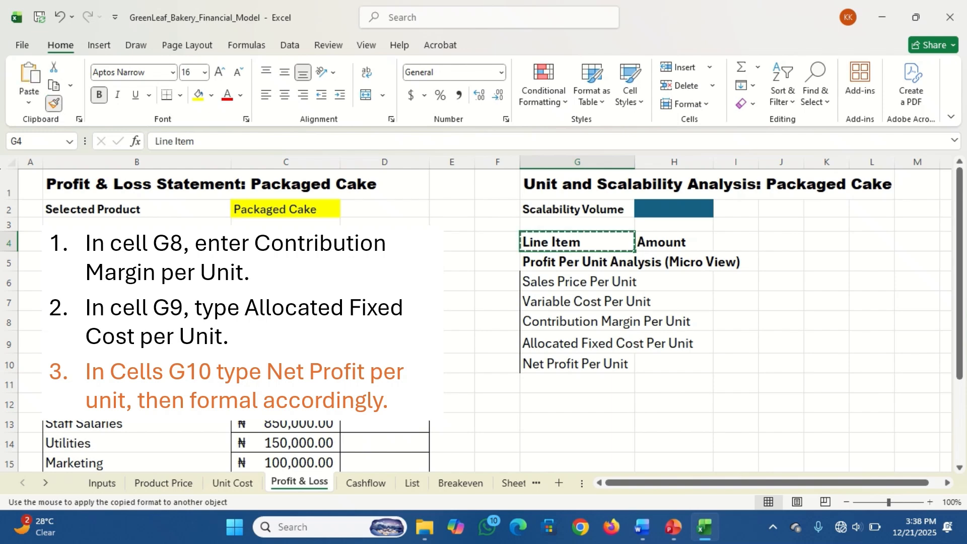
{"action": "left_click", "coordinate": [542, 361]}
{"action": "left_click", "coordinate": [569, 383]}
Enter the section heading "Total Profit Analysis (Macro View)" in cell G12
{"action": "left_click", "coordinate": [563, 400]}
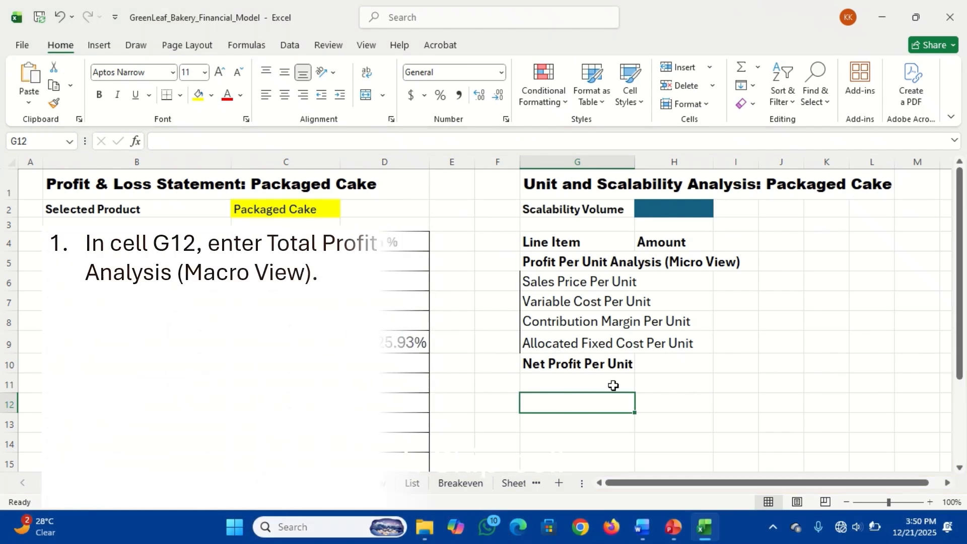
{"action": "type", "text": "T"}
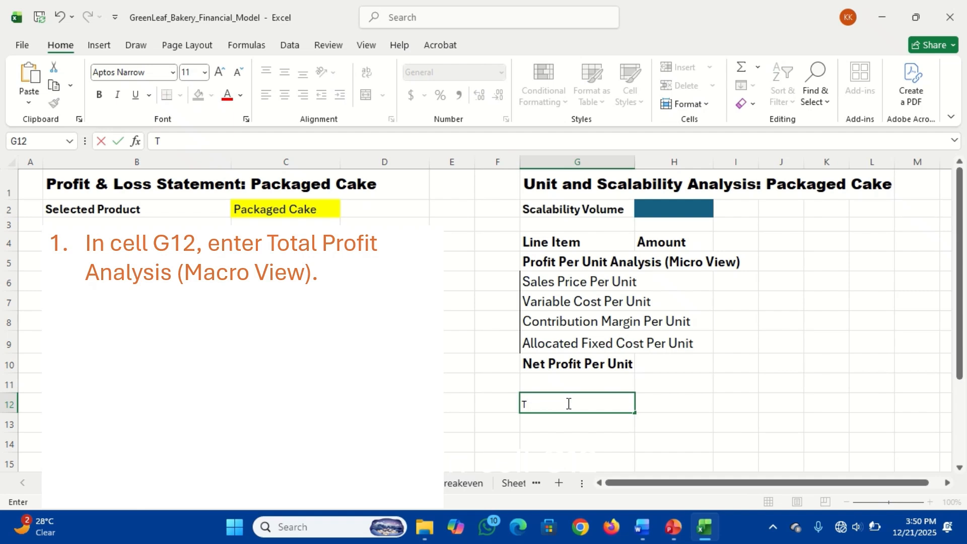
{"action": "type", "text": "otal Profit Analysis ("}
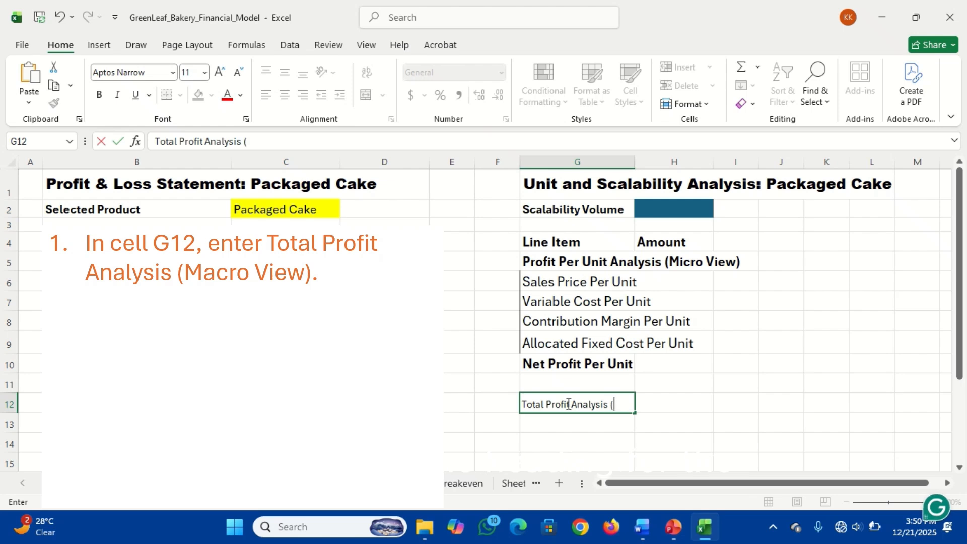
{"action": "type", "text": "Macro View)"}
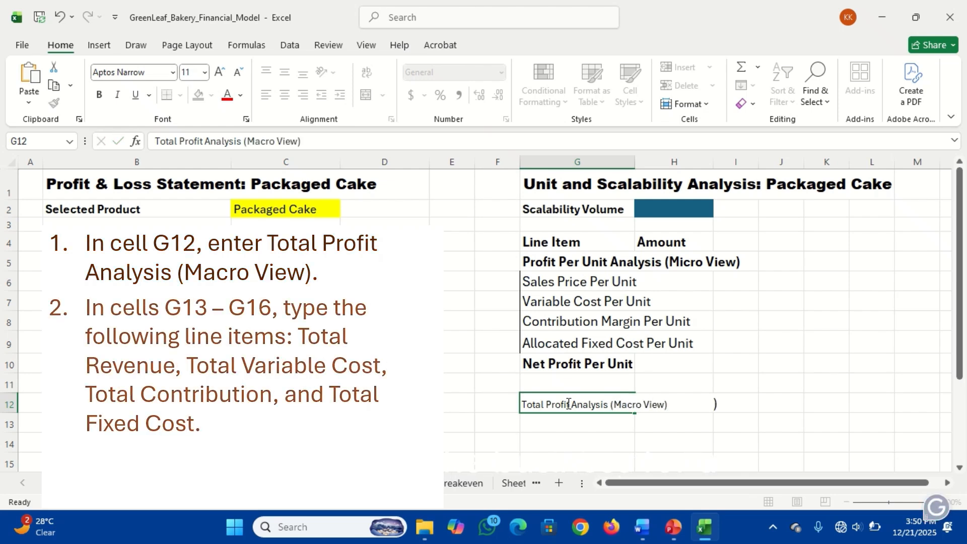
{"action": "key", "text": "Return"}
Enter the labels "Total Revenue" in cell G13 and "Total Variable Cost" in cell G14
{"action": "type", "text": "Total Revenue"}
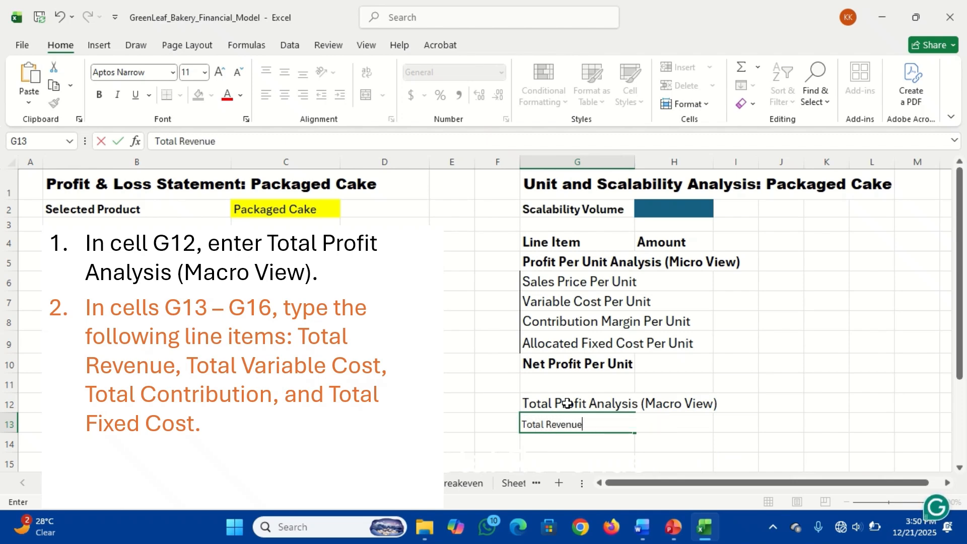
{"action": "key", "text": "Return"}
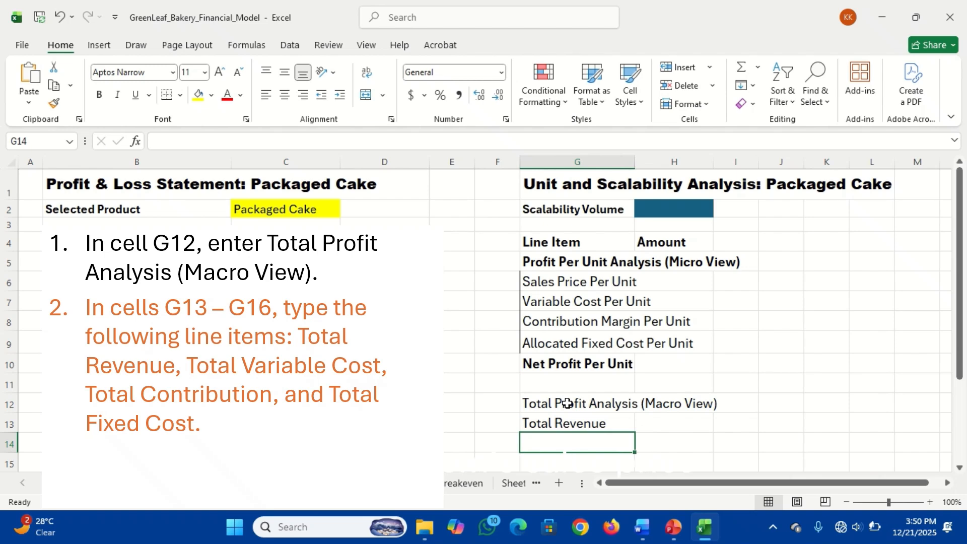
{"action": "type", "text": "Total Variable Cost"}
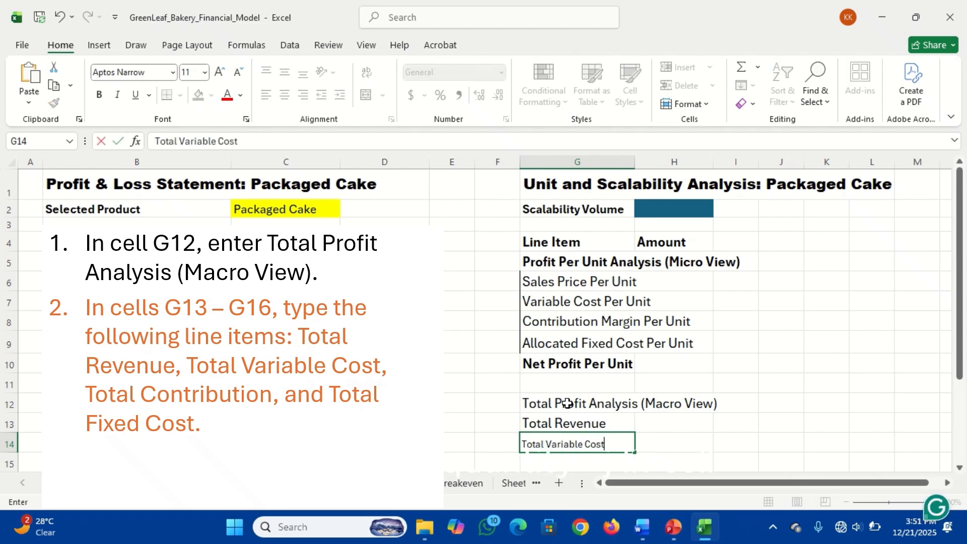
{"action": "key", "text": "Return"}
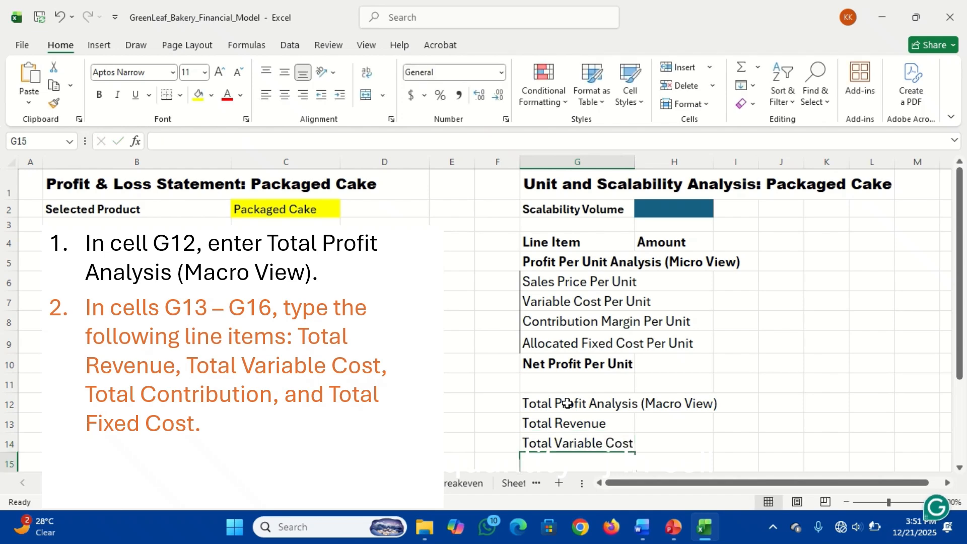
Enter the labels "Total Contribution" in cell G15 and "Total Fixed Cost" in cell G16
{"action": "type", "text": "Total"}
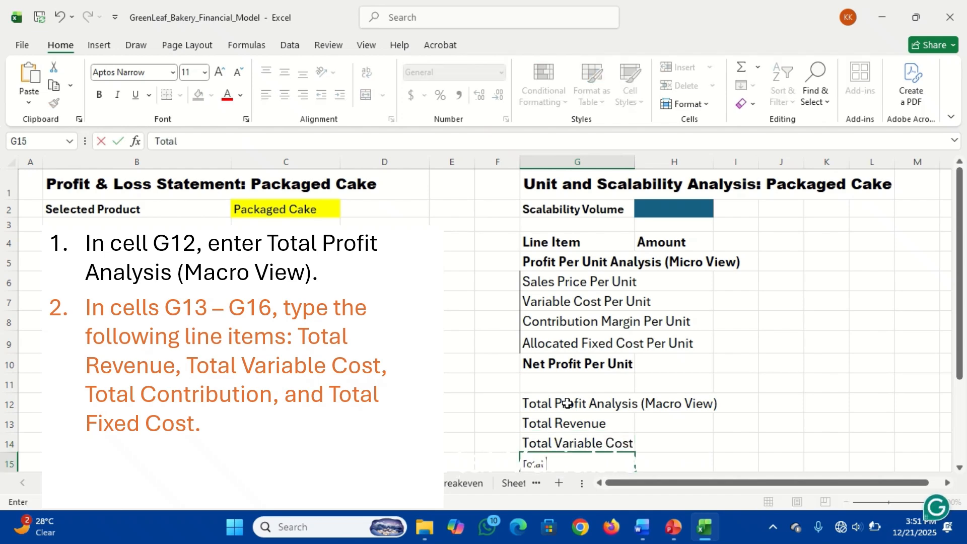
{"action": "type", "text": " Contribution"}
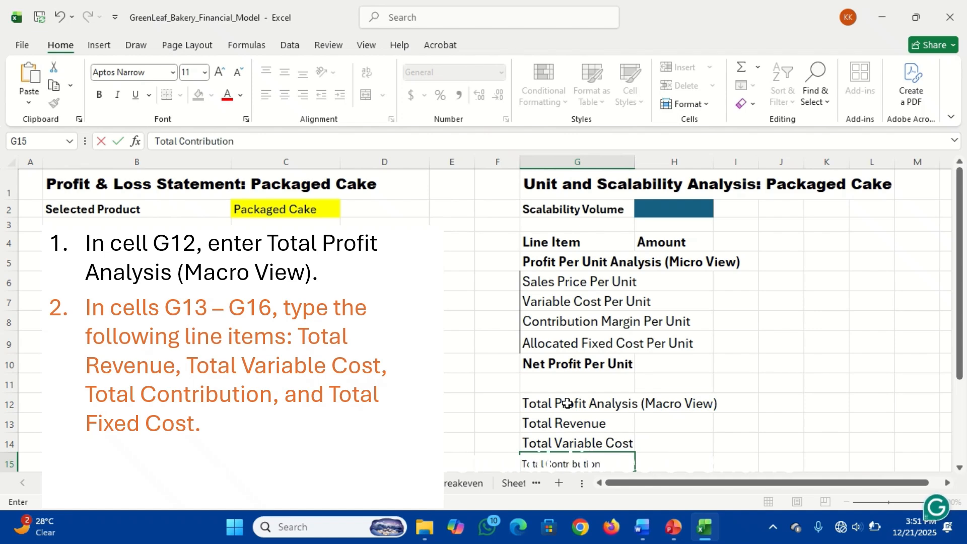
{"action": "key", "text": "Return"}
{"action": "type", "text": "T"}
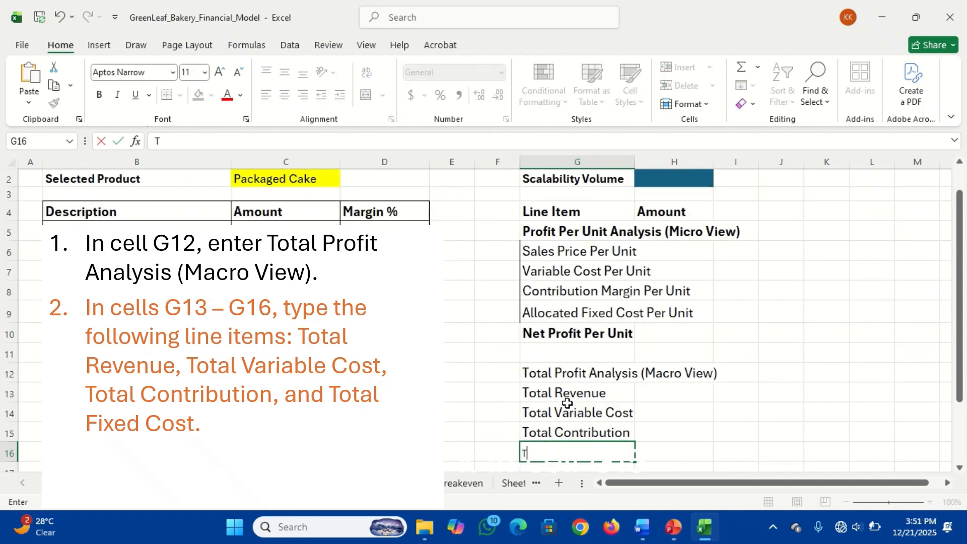
{"action": "type", "text": "otal Fixed Cost"}
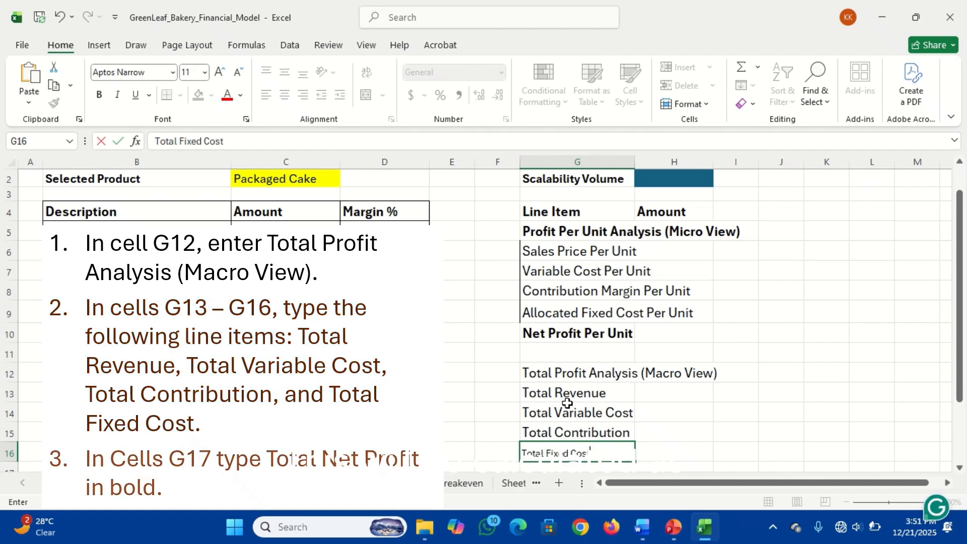
{"action": "key", "text": "Return"}
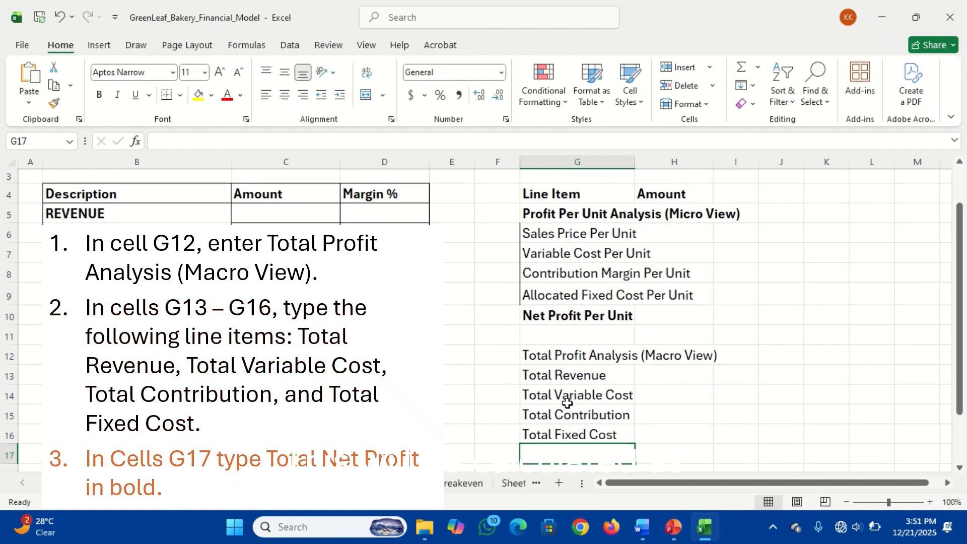
Enter the label "Total Net Profit" in cell G17
{"action": "type", "text": "Tota"}
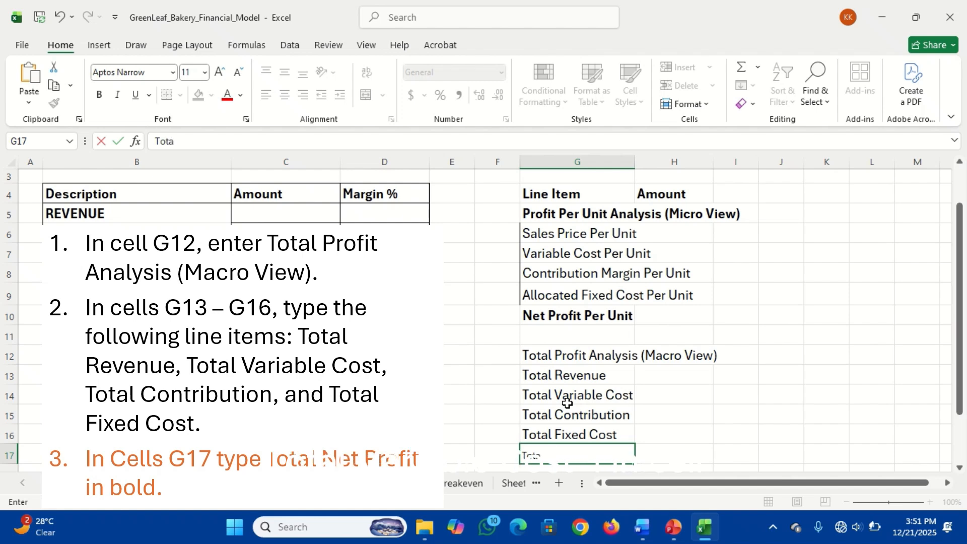
{"action": "type", "text": "l Profit"}
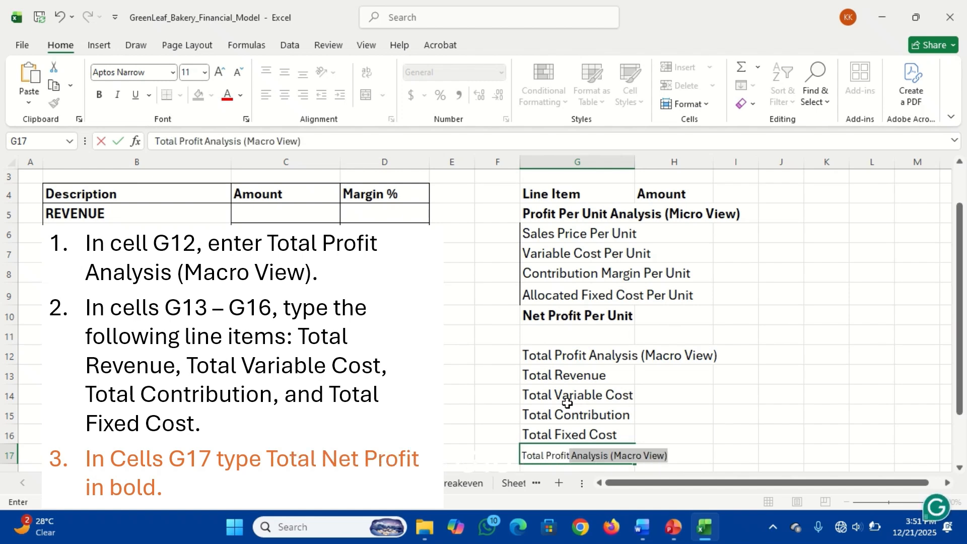
{"action": "key", "text": "BackSpace"}
{"action": "key", "text": "BackSpace"}
{"action": "key", "text": "BackSpace"}
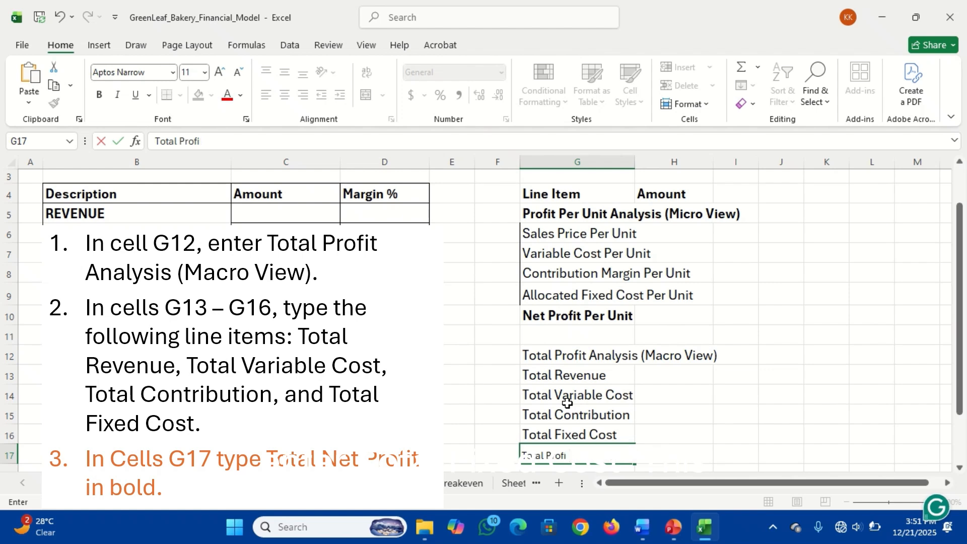
{"action": "type", "text": "Net"}
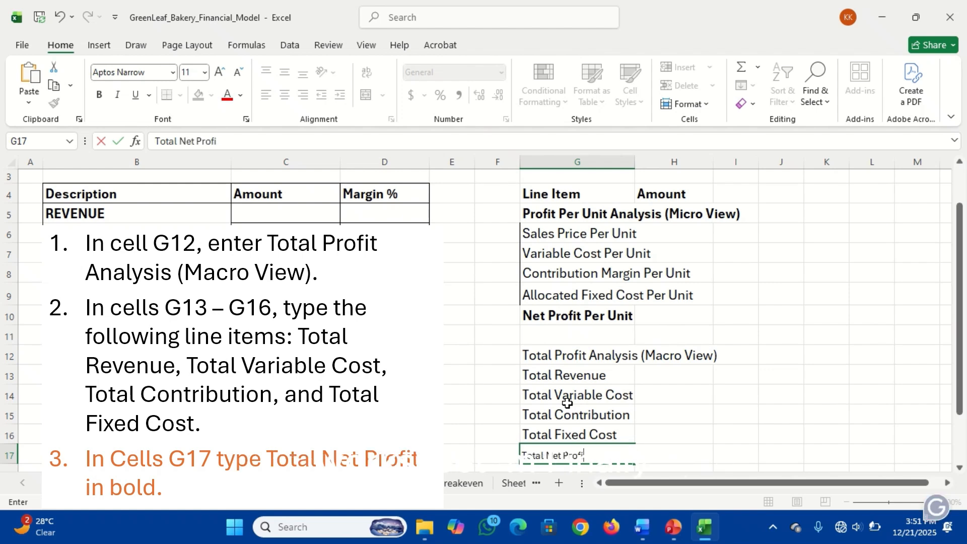
{"action": "type", "text": " Profit"}
{"action": "key", "text": "Return"}
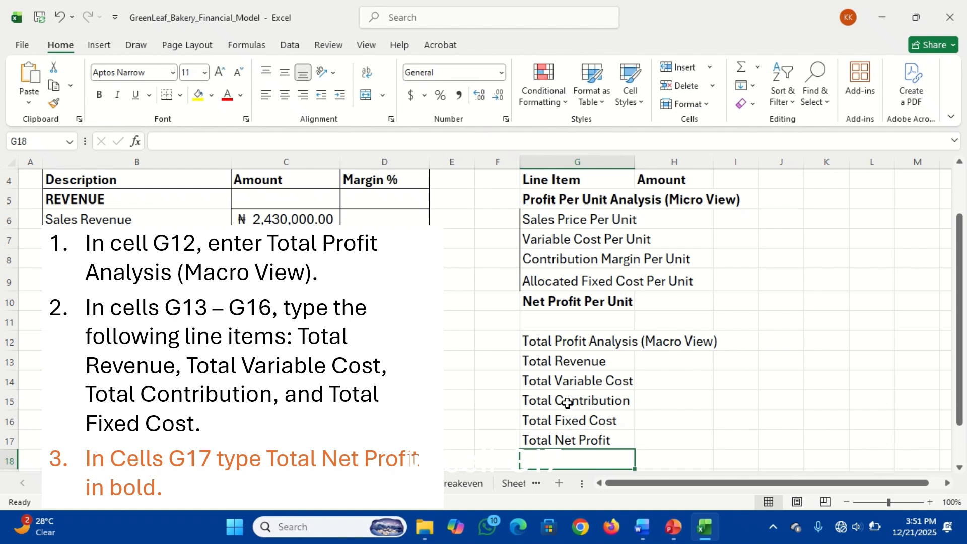
Copy the bold formatting of the "Net Profit Per Unit" label in G10 onto the "Total Net Profit" label in G17
{"action": "left_click", "coordinate": [570, 440]}
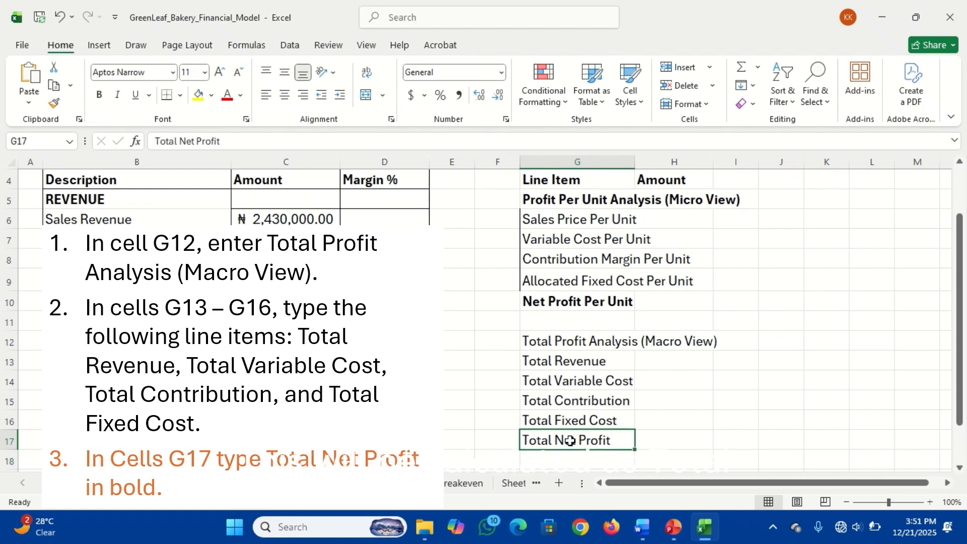
{"action": "left_click", "coordinate": [572, 303]}
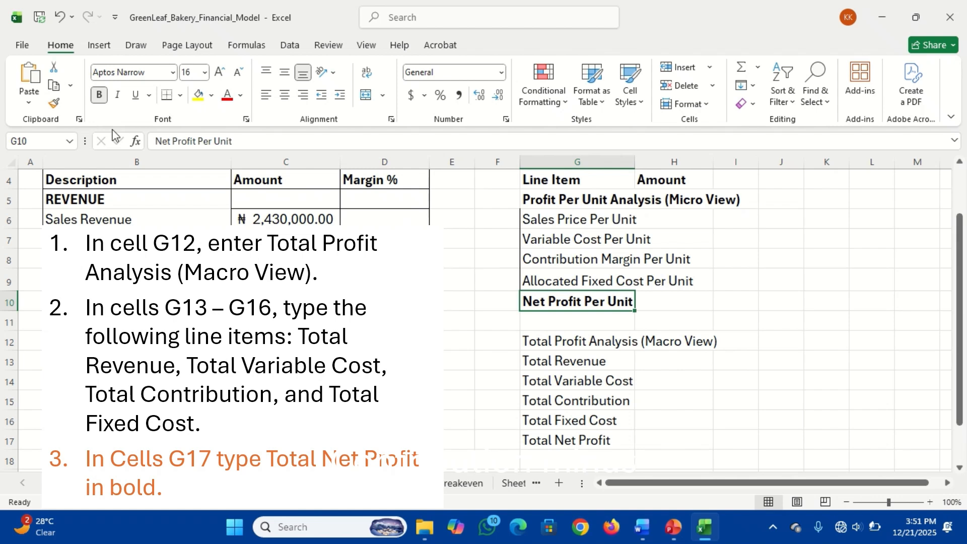
{"action": "left_click", "coordinate": [54, 103]}
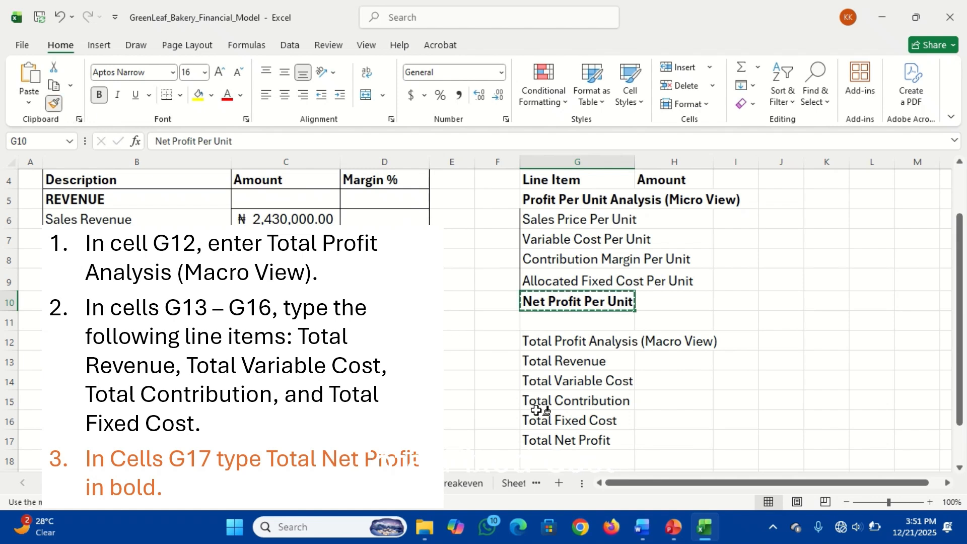
{"action": "left_click", "coordinate": [557, 435]}
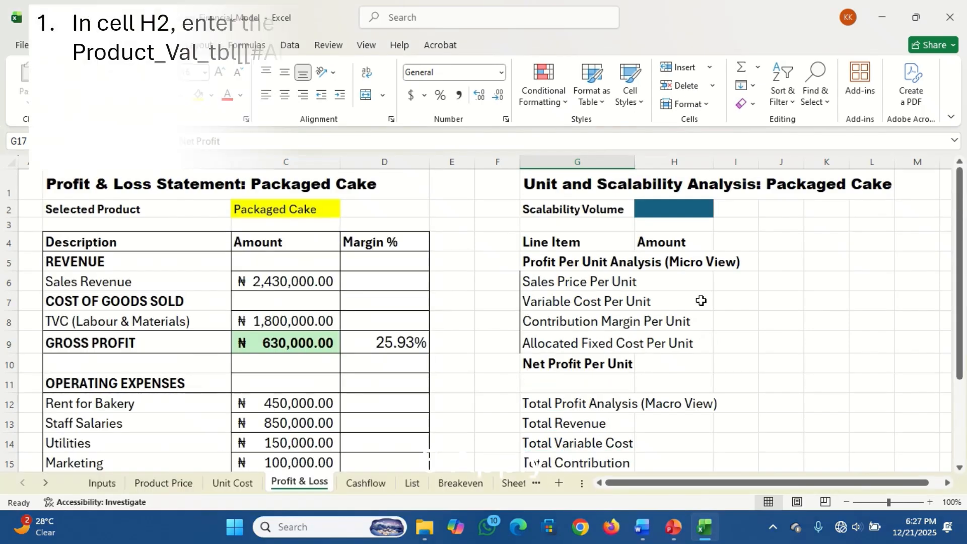
Fill the Scalability Volume cell H2 with =XLOOKUP(C2,Product_Val_tbl[[#All],[Product]],Product_Val_tbl[[#All],[Production Volume]]), referencing the Product Valuation Table on the Inputs sheet
{"action": "left_click", "coordinate": [671, 207]}
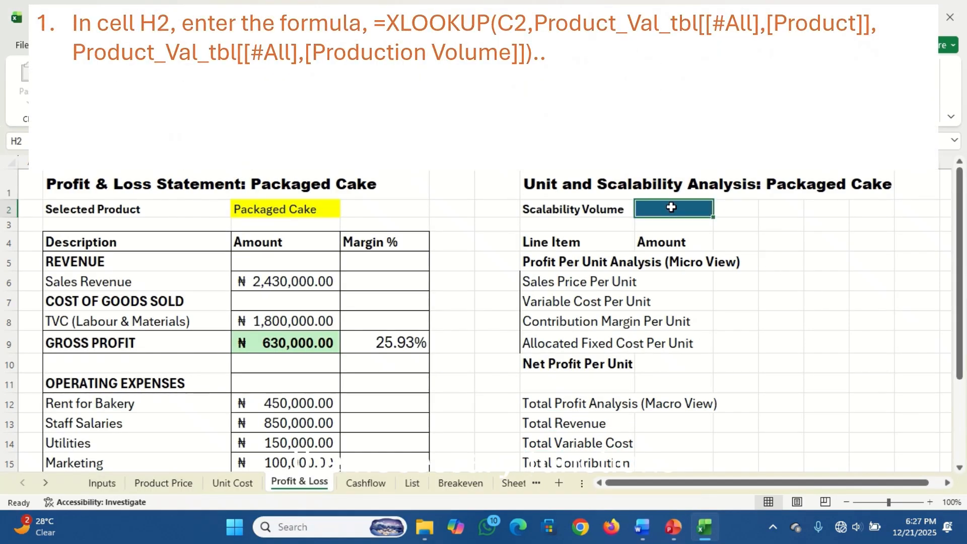
{"action": "type", "text": "=xlo"}
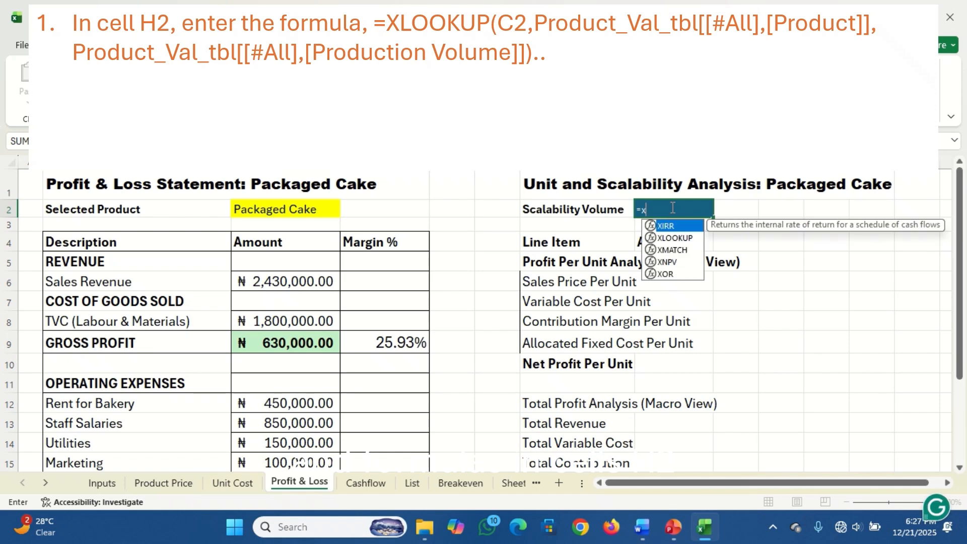
{"action": "key", "text": "Tab"}
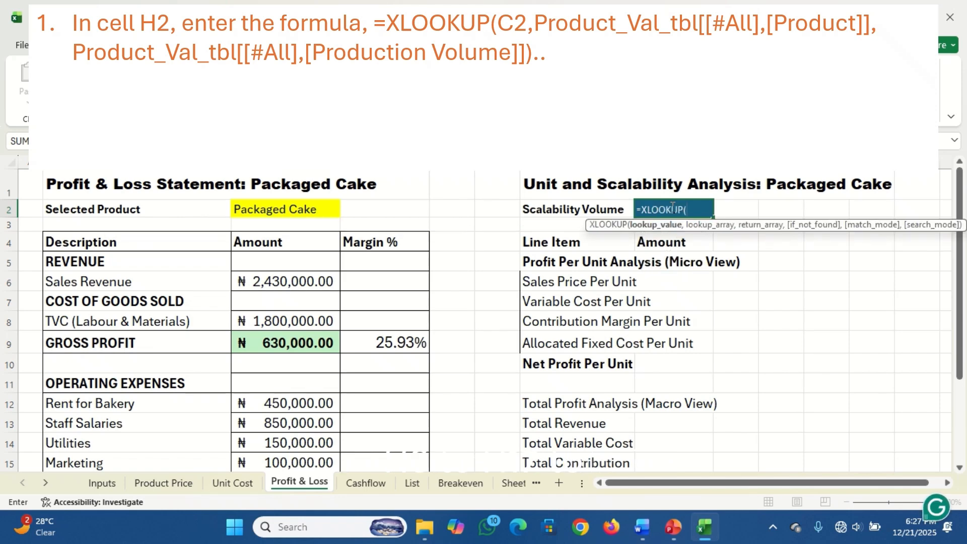
{"action": "left_click", "coordinate": [299, 209]}
{"action": "type", "text": ","}
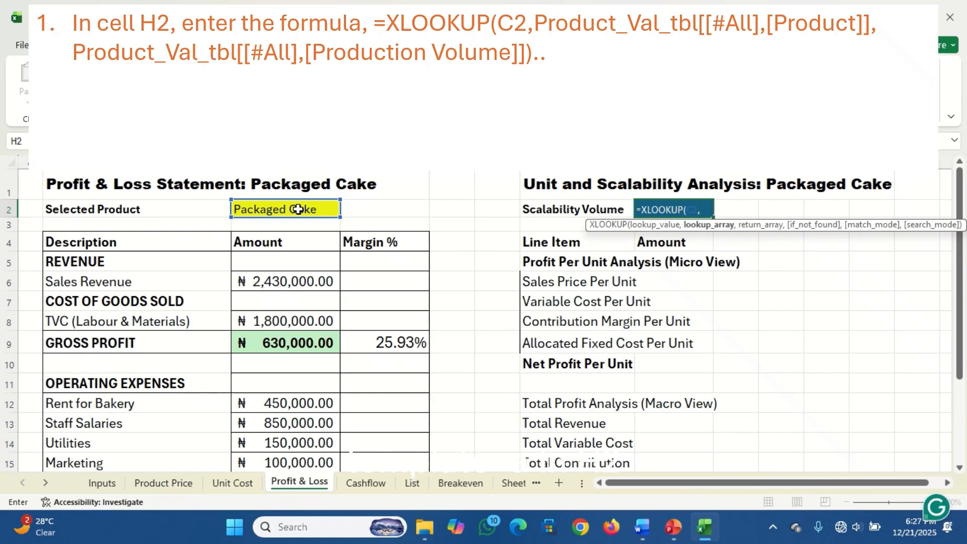
{"action": "left_click", "coordinate": [102, 484]}
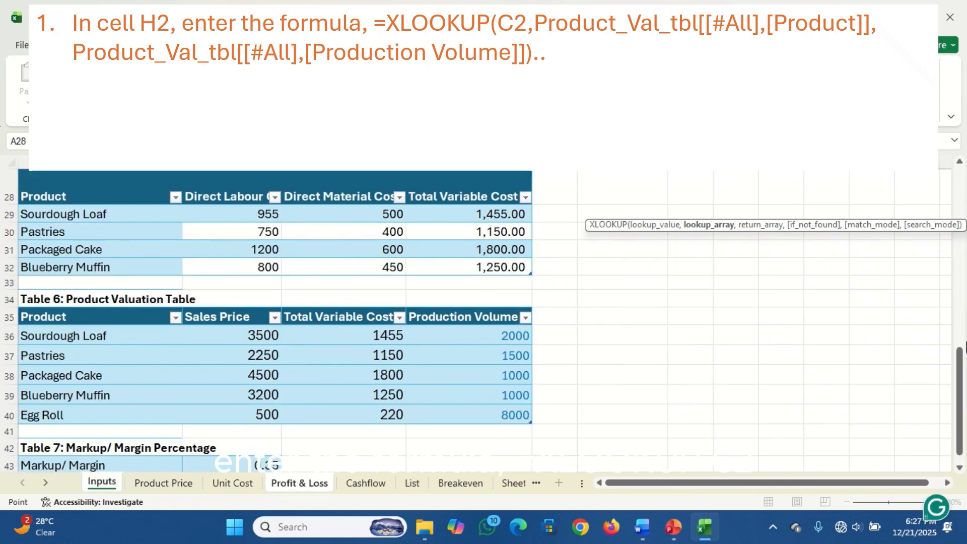
{"action": "left_click_drag", "start_coordinate": [962, 362], "coordinate": [962, 369]}
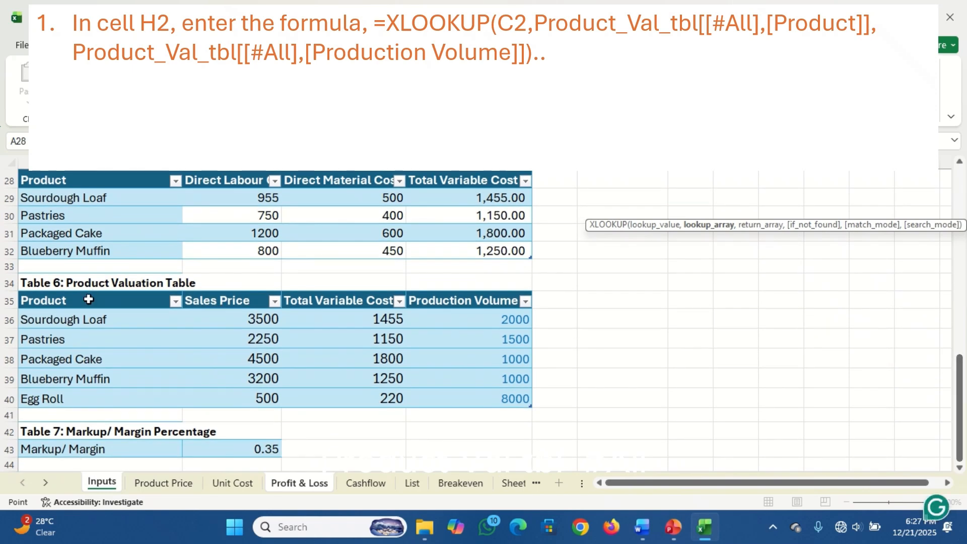
{"action": "left_click_drag", "start_coordinate": [89, 300], "coordinate": [83, 393]}
{"action": "type", "text": ","}
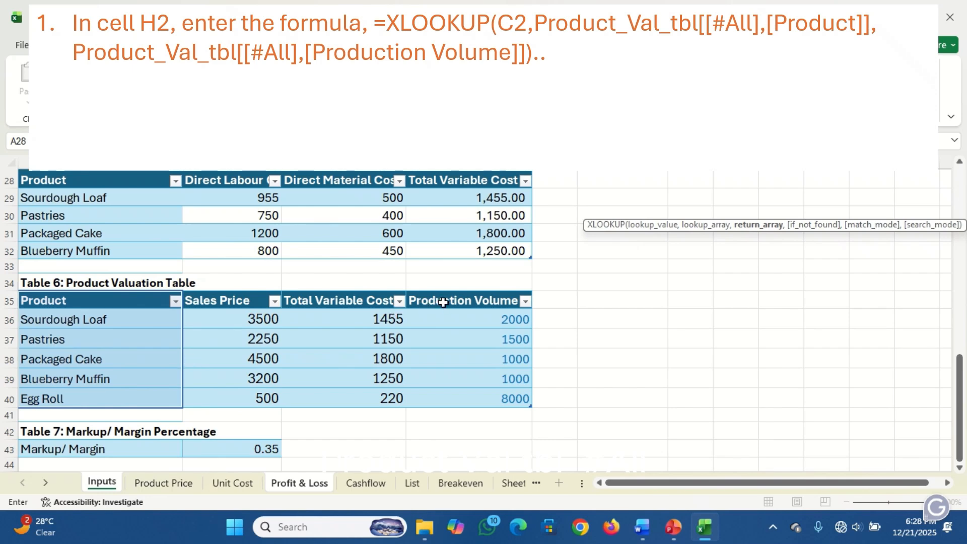
{"action": "left_click_drag", "start_coordinate": [443, 302], "coordinate": [471, 396]}
{"action": "key", "text": "Return"}
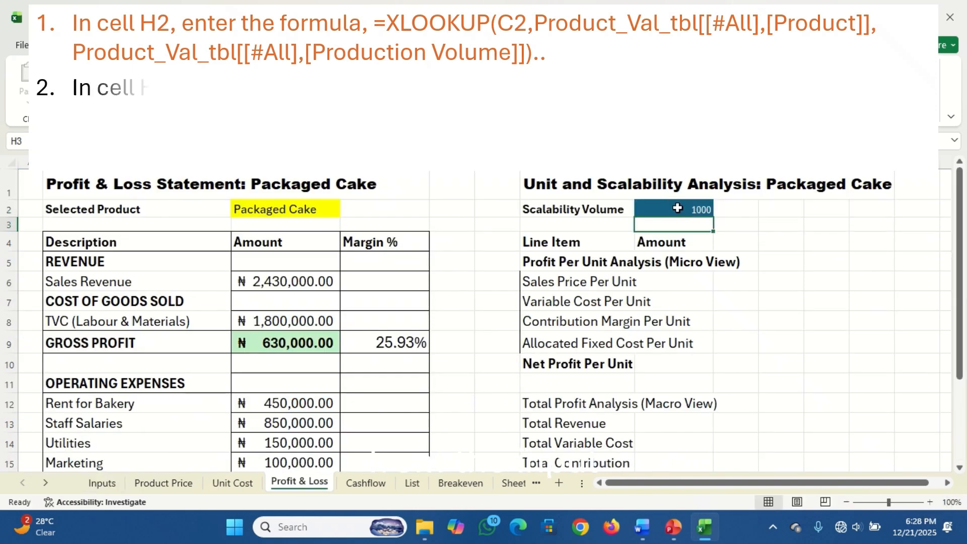
Link the Sales Price Per Unit amount in H6 to the markup price with the formula ='Product Price'!B2
{"action": "left_click", "coordinate": [693, 281]}
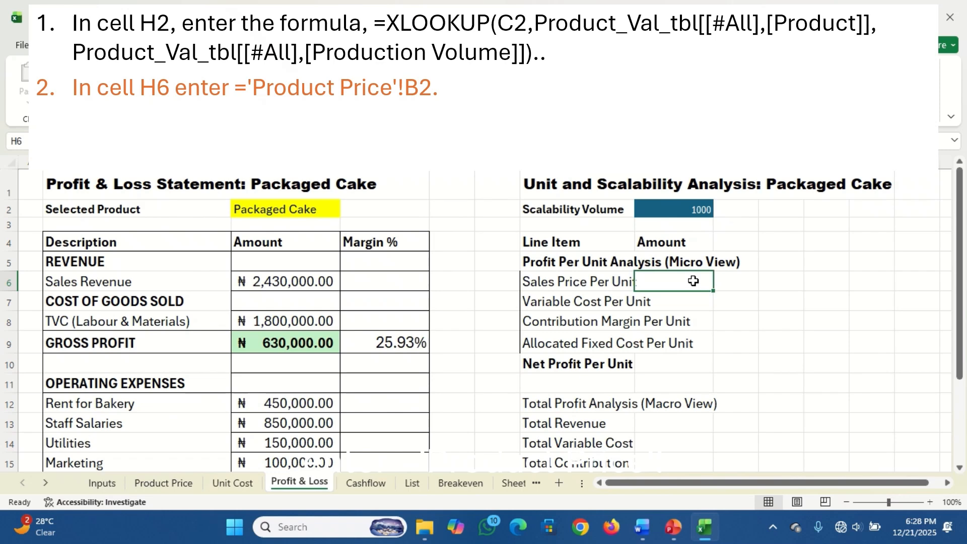
{"action": "type", "text": "="}
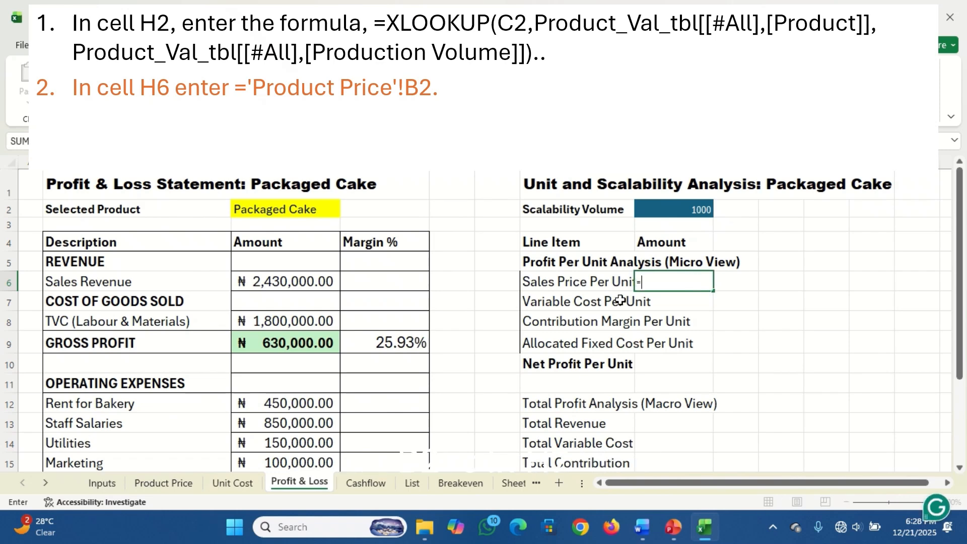
{"action": "left_click", "coordinate": [162, 482]}
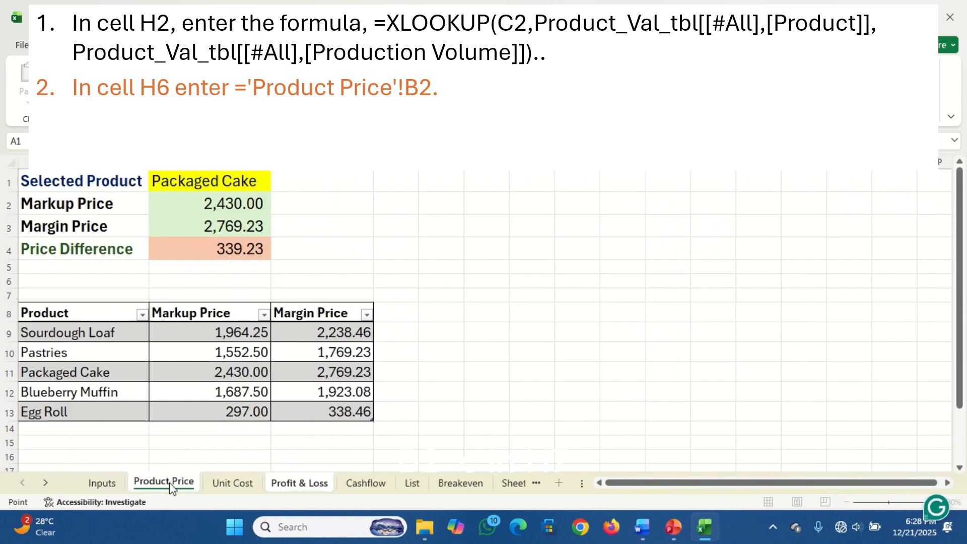
{"action": "left_click", "coordinate": [226, 204]}
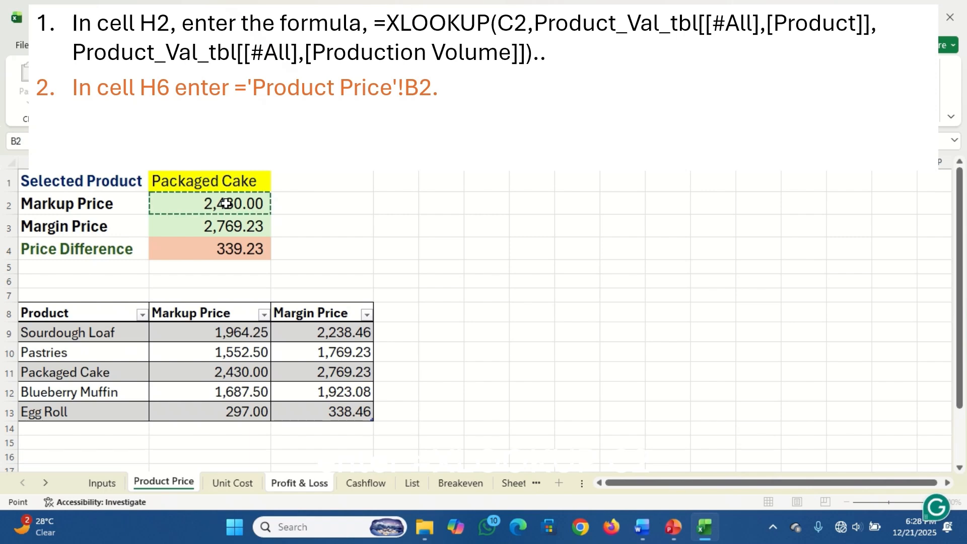
{"action": "key", "text": "Return"}
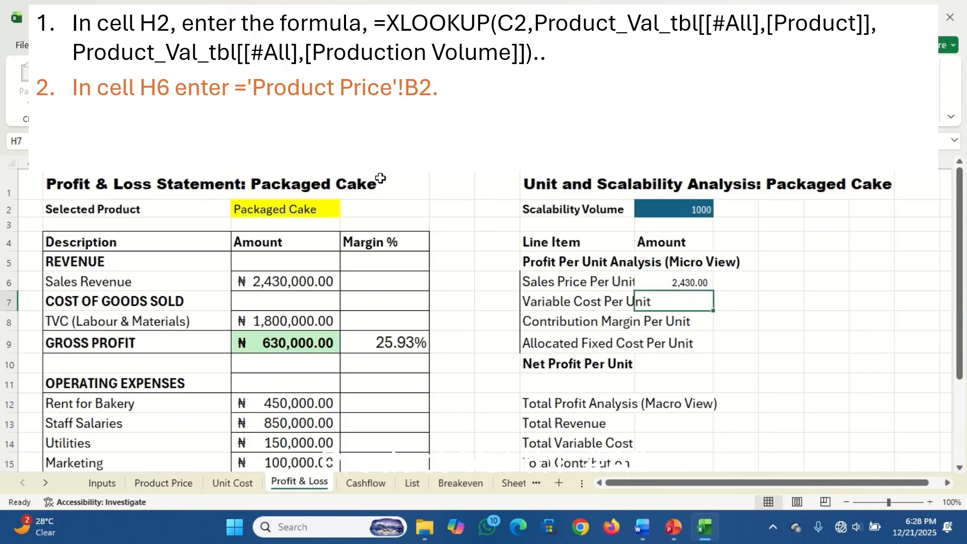
Fill the Variable Cost Per Unit amount in H7 with =XLOOKUP(C2,Product_Val_tbl[[#All],[Product]],Product_Val_tbl[[#All],[Total Variable Cost]]), referencing the Inputs sheet's Product Valuation Table
{"action": "left_click", "coordinate": [665, 274]}
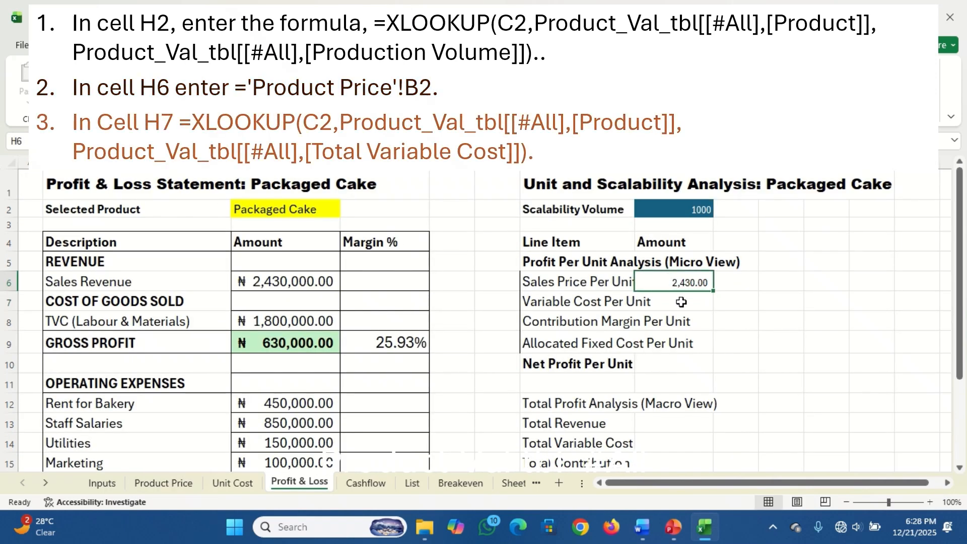
{"action": "left_click", "coordinate": [679, 298]}
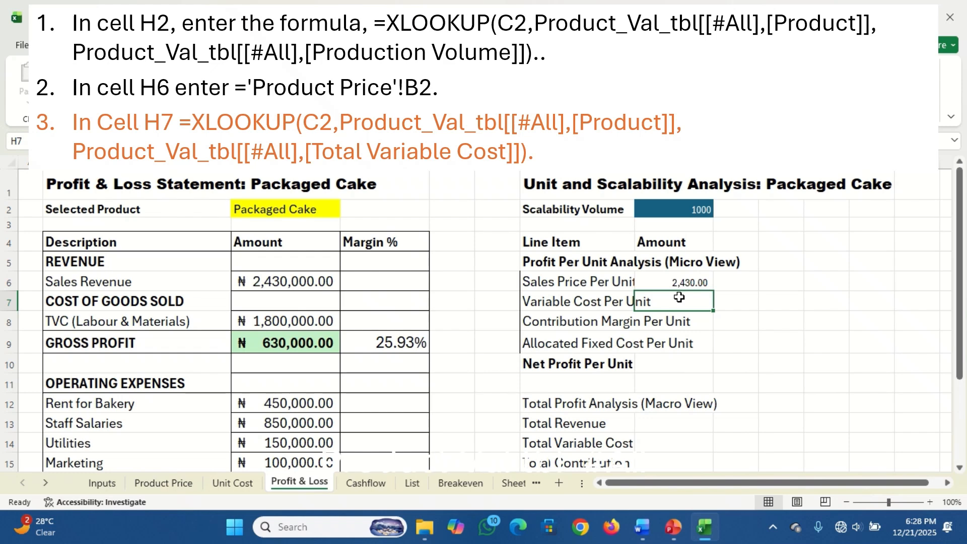
{"action": "type", "text": "=xl"}
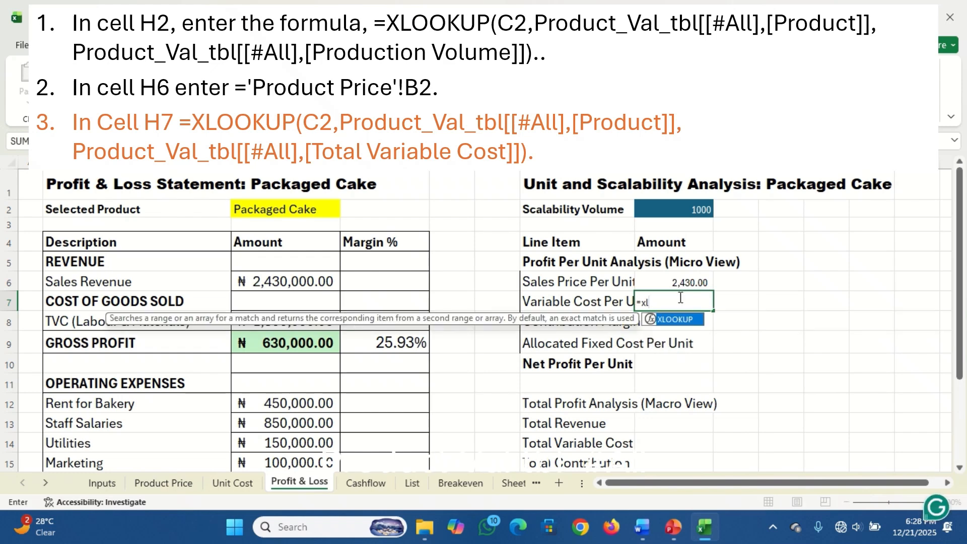
{"action": "key", "text": "Tab"}
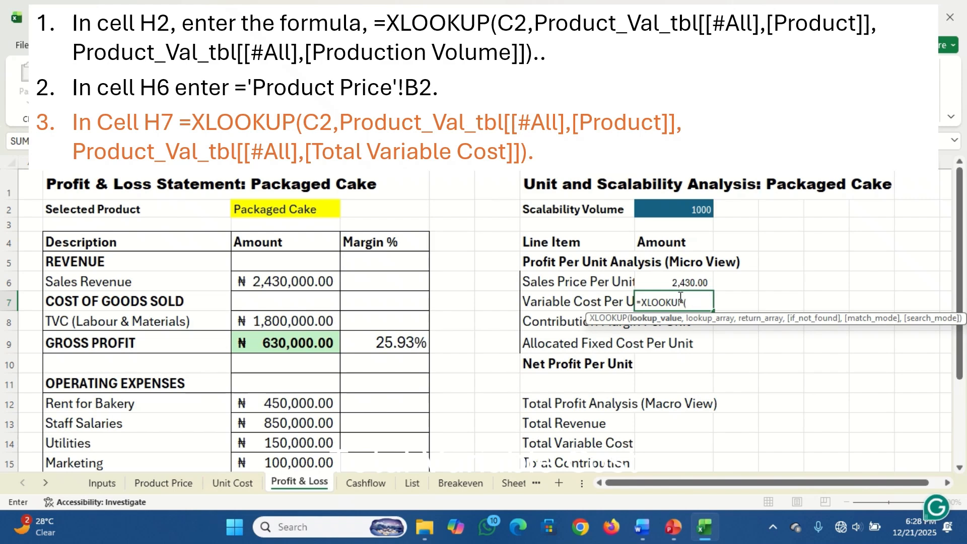
{"action": "left_click", "coordinate": [311, 210]}
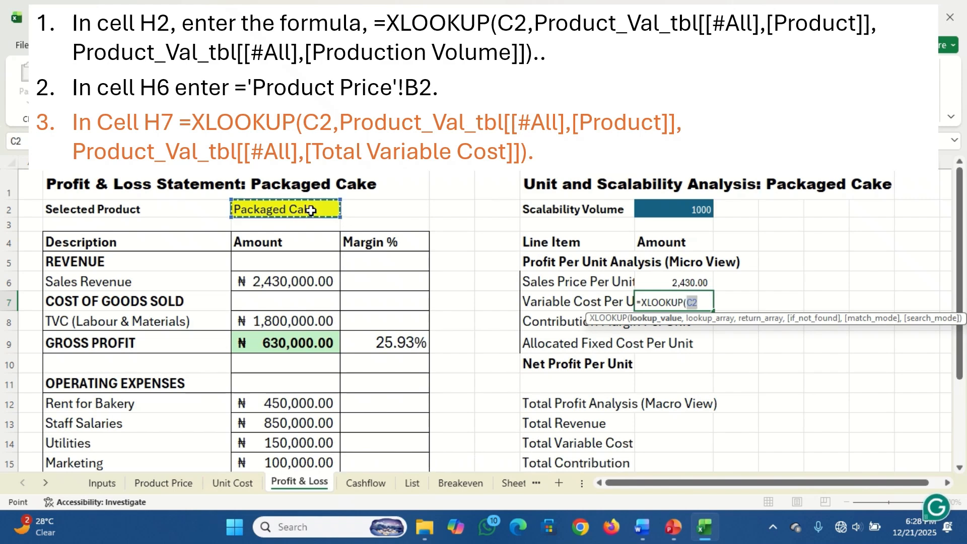
{"action": "type", "text": ","}
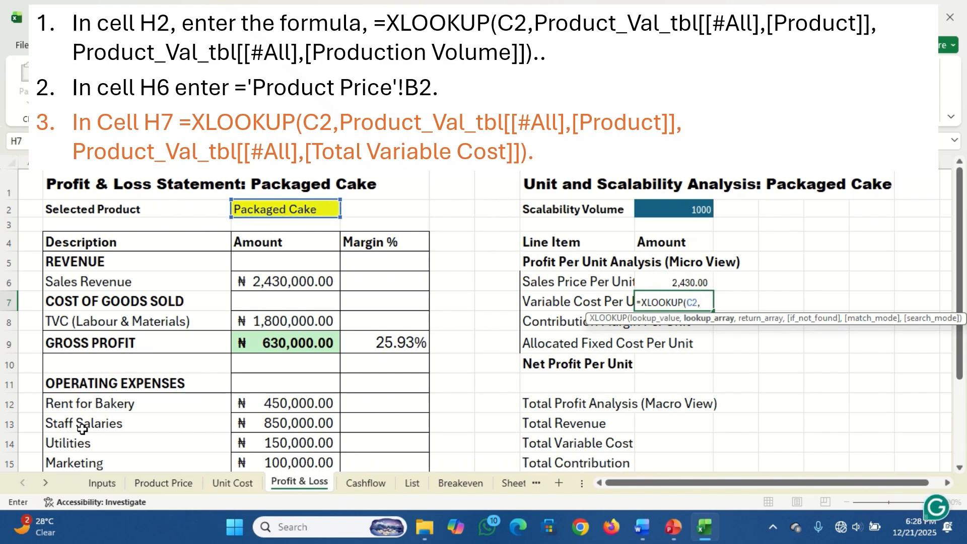
{"action": "left_click", "coordinate": [108, 484]}
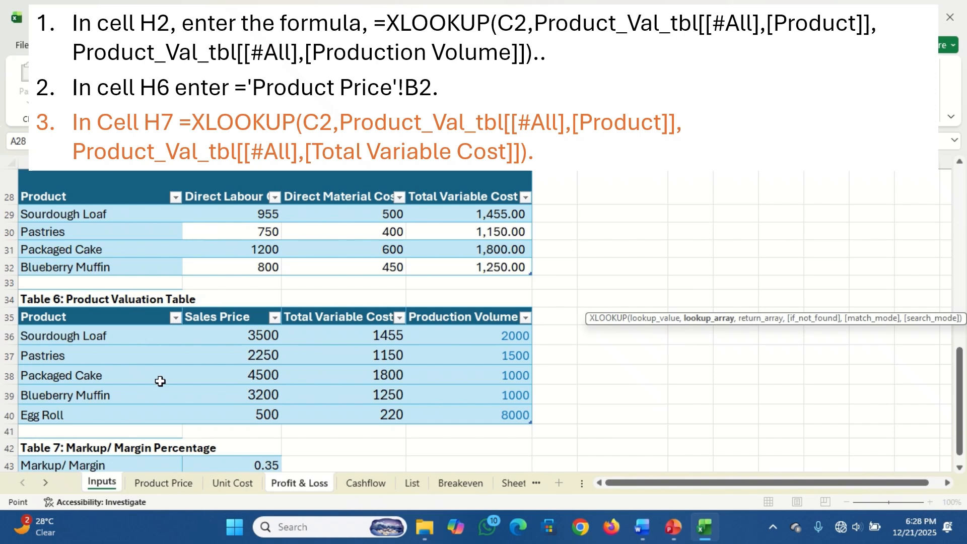
{"action": "left_click_drag", "start_coordinate": [81, 313], "coordinate": [74, 407]}
{"action": "type", "text": ","}
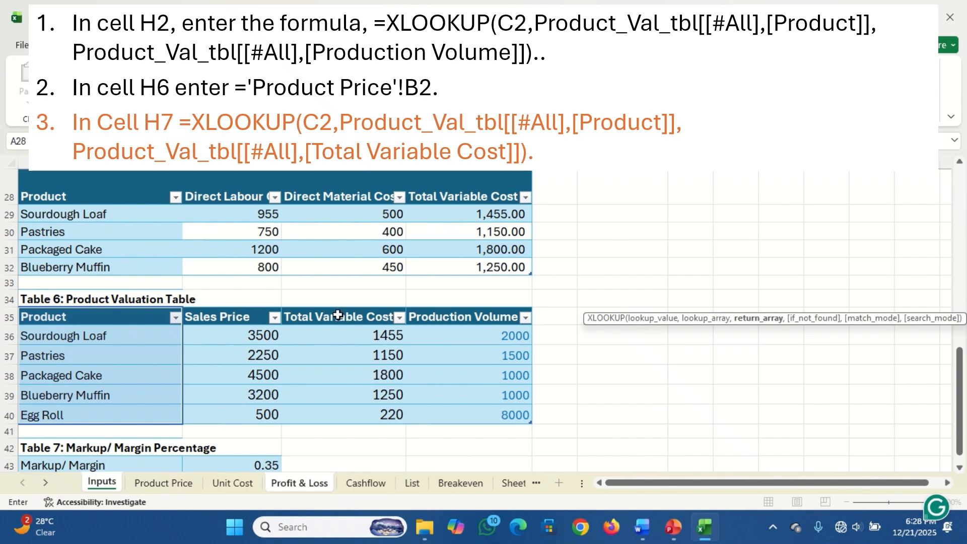
{"action": "left_click_drag", "start_coordinate": [339, 316], "coordinate": [351, 410]}
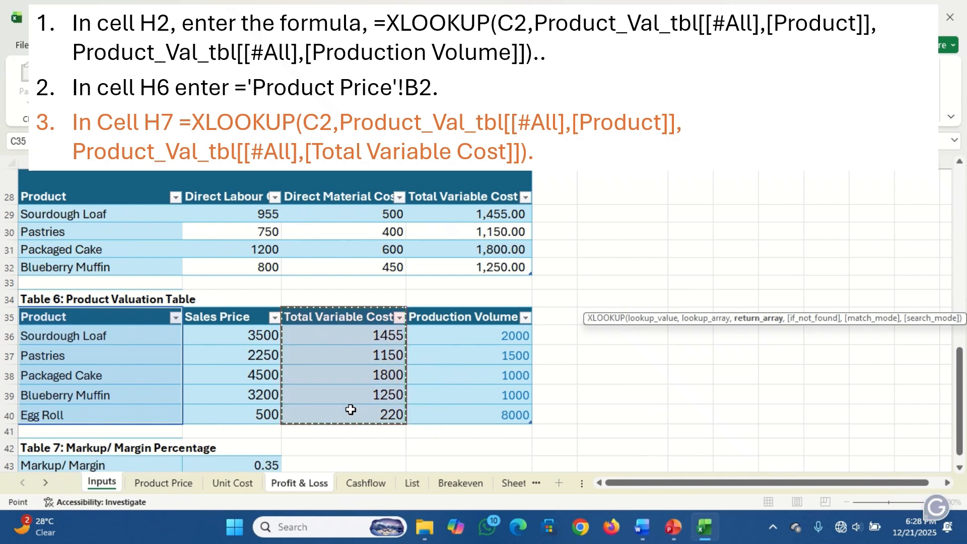
{"action": "key", "text": "Return"}
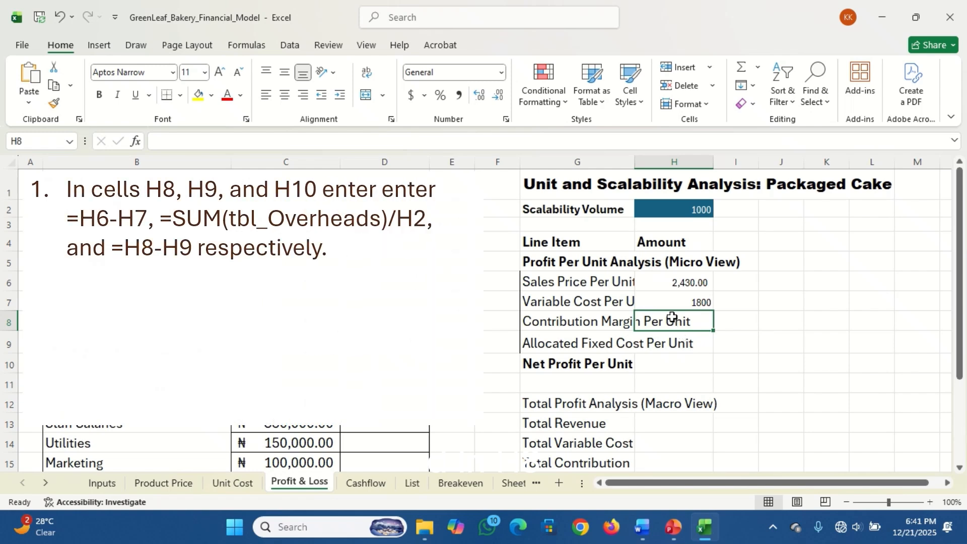
Calculate the Contribution Margin Per Unit in H8 with the formula =H6-H7
{"action": "type", "text": "="}
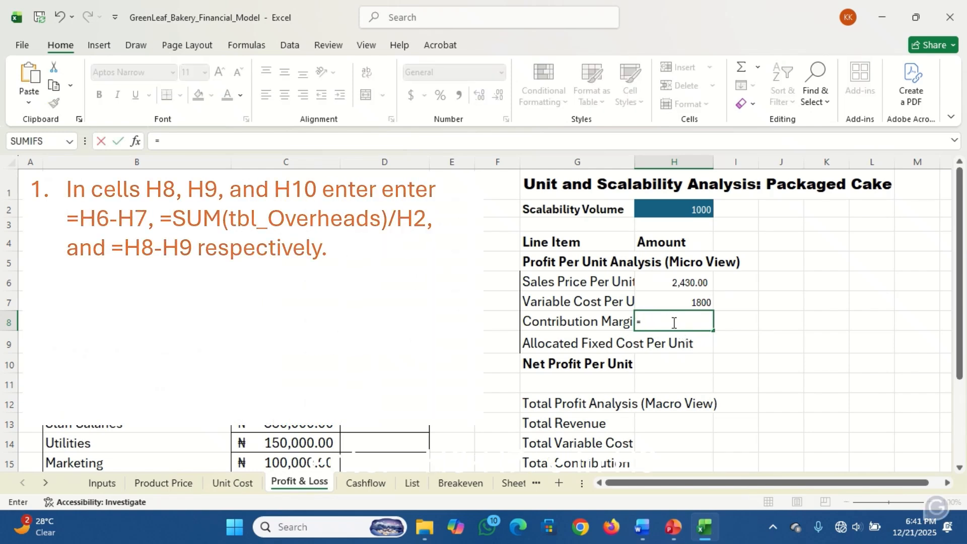
{"action": "left_click", "coordinate": [686, 284]}
{"action": "type", "text": "-"}
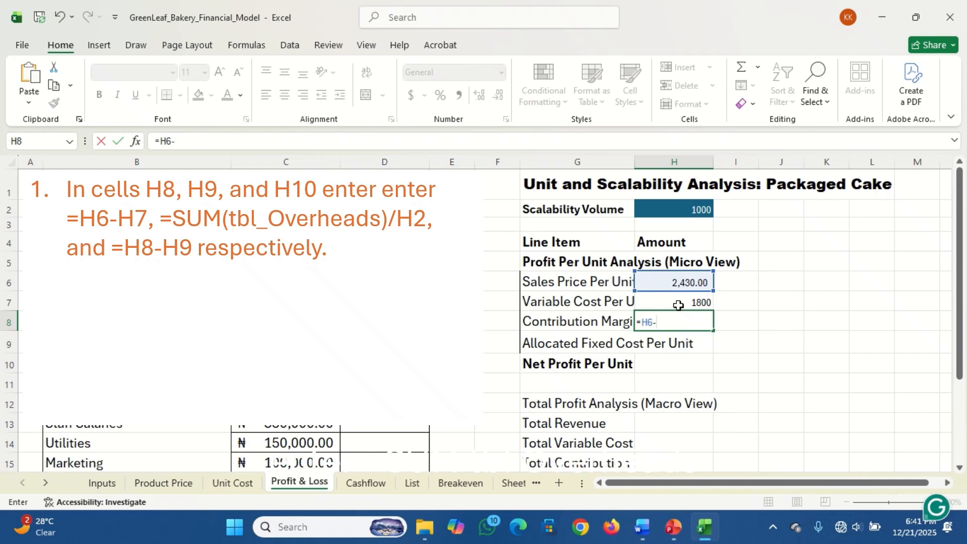
{"action": "left_click", "coordinate": [679, 302]}
{"action": "key", "text": "Return"}
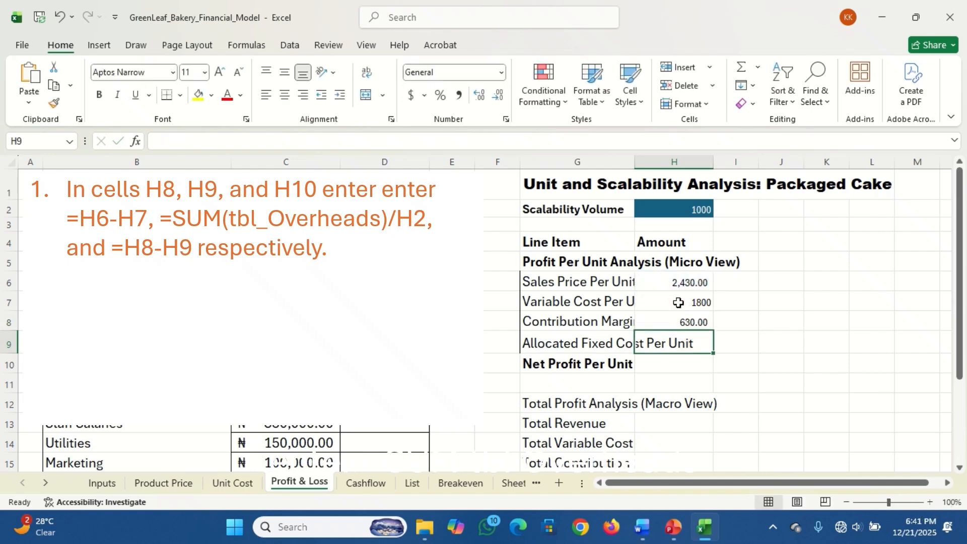
Calculate the Allocated Fixed Cost Per Unit in H9 with the formula =SUM(tbl_Overheads)/H2
{"action": "type", "text": "="}
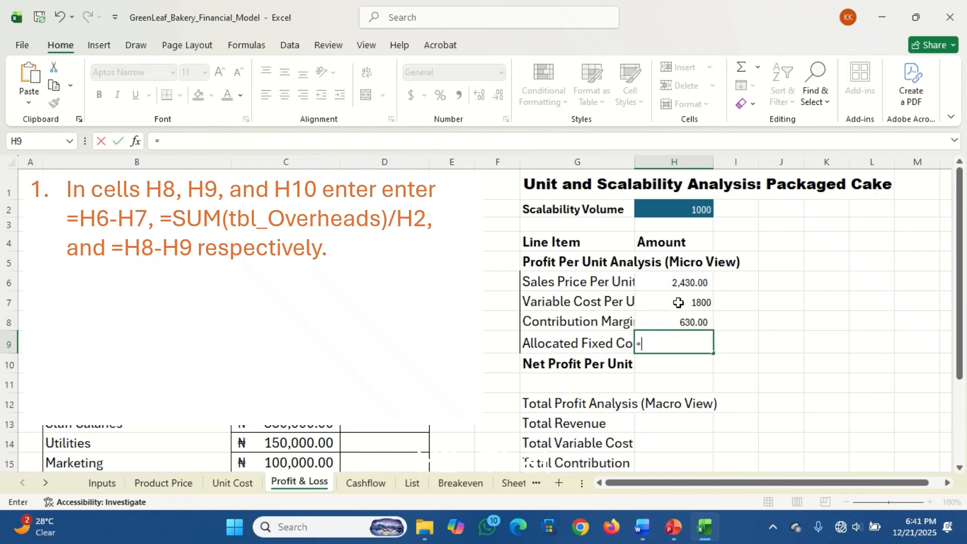
{"action": "type", "text": "sum"}
{"action": "key", "text": "Tab"}
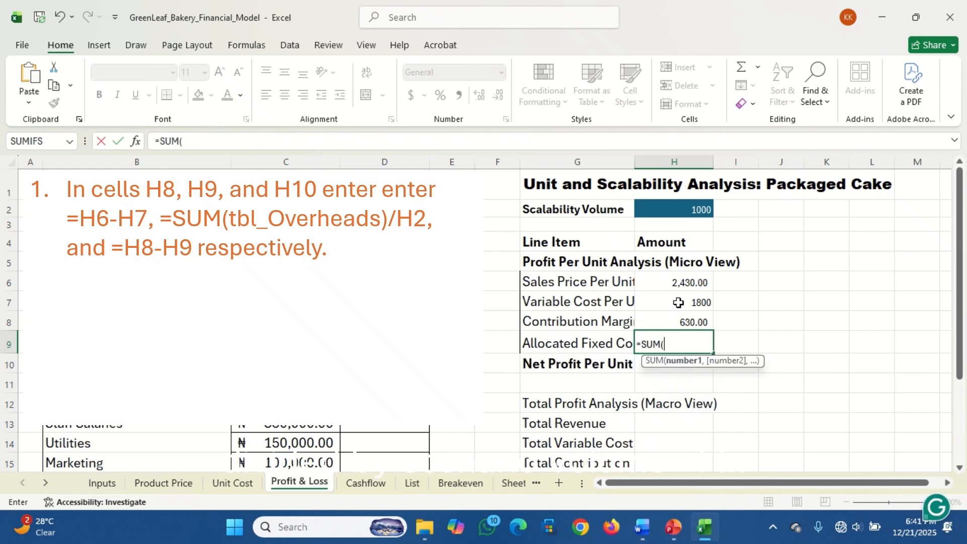
{"action": "type", "text": "tbl"}
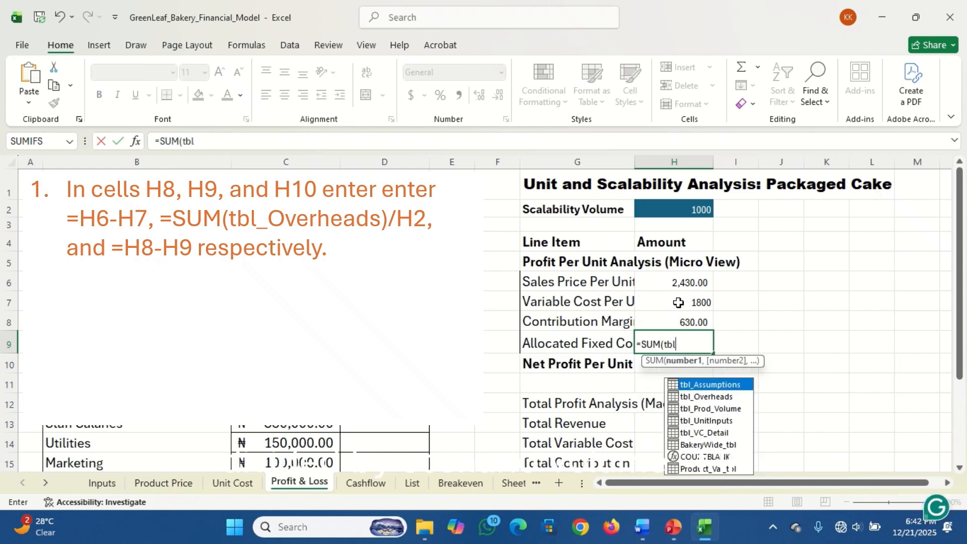
{"action": "key", "text": "Down"}
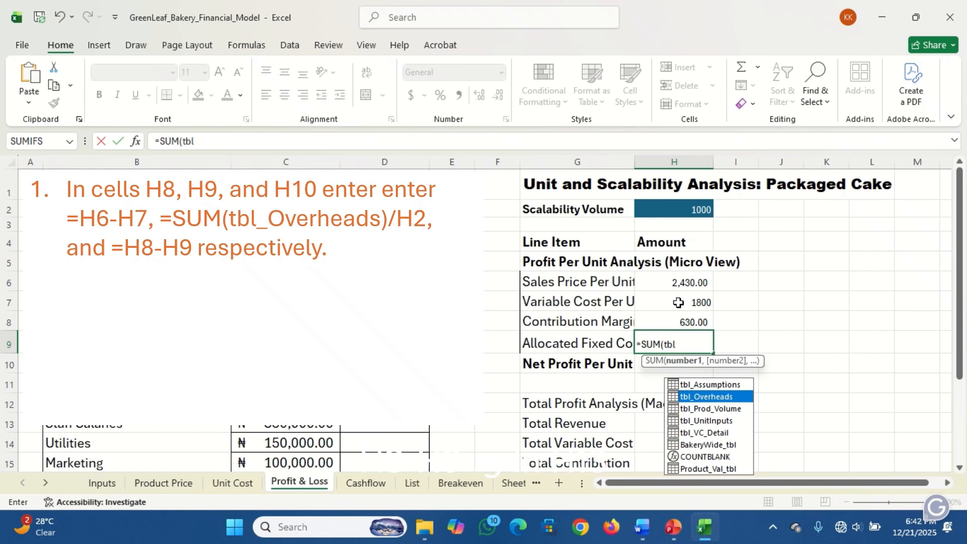
{"action": "key", "text": "Tab"}
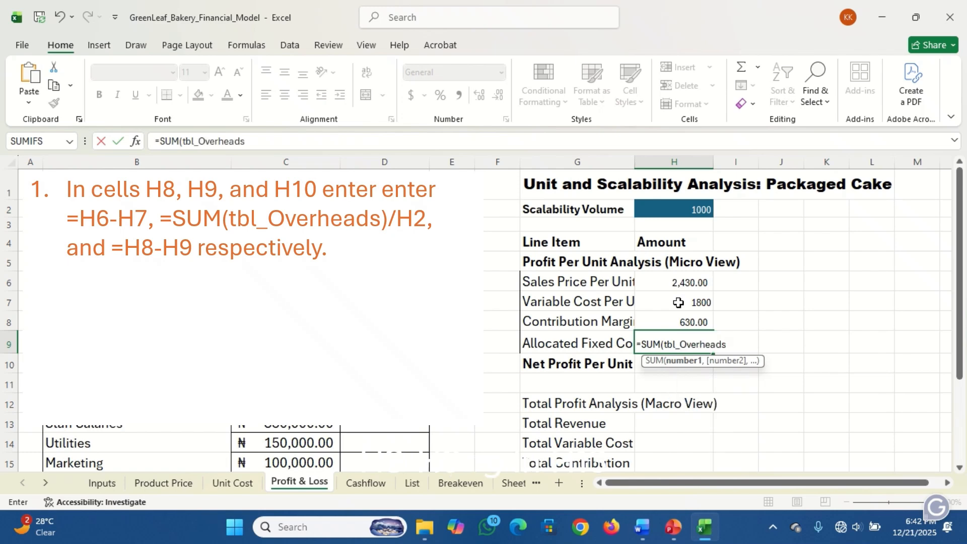
{"action": "type", "text": ")/"}
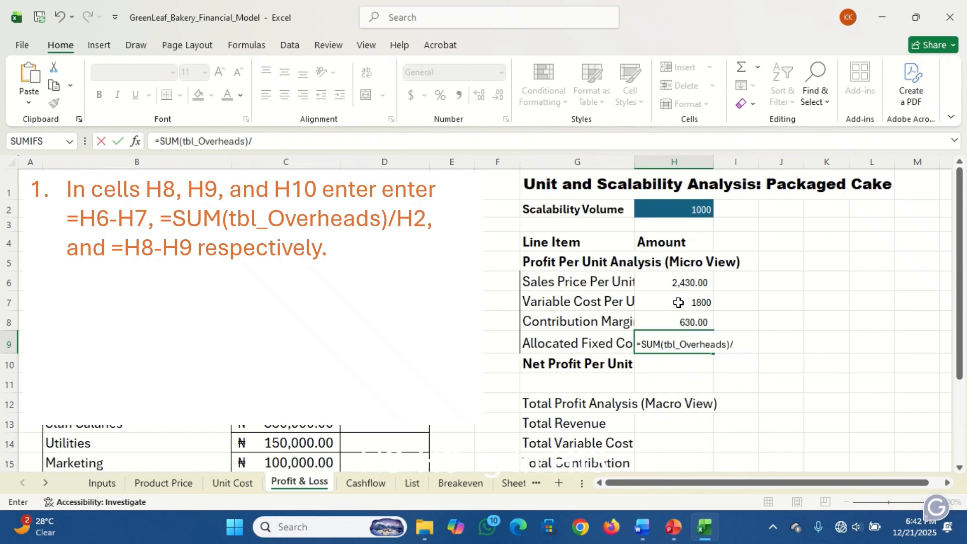
{"action": "left_click", "coordinate": [665, 214]}
{"action": "key", "text": "Return"}
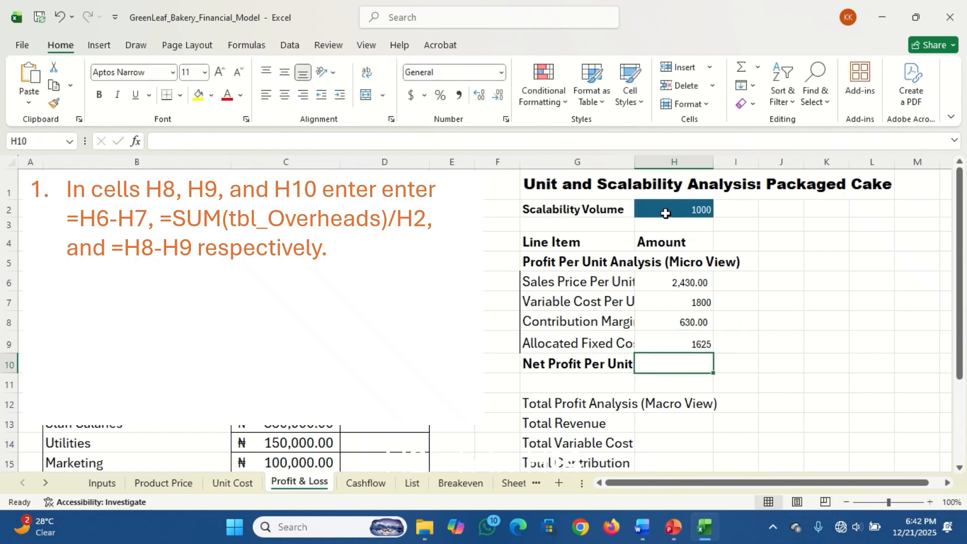
Calculate the Net Profit Per Unit in H10 with the formula =H8-H9
{"action": "type", "text": "="}
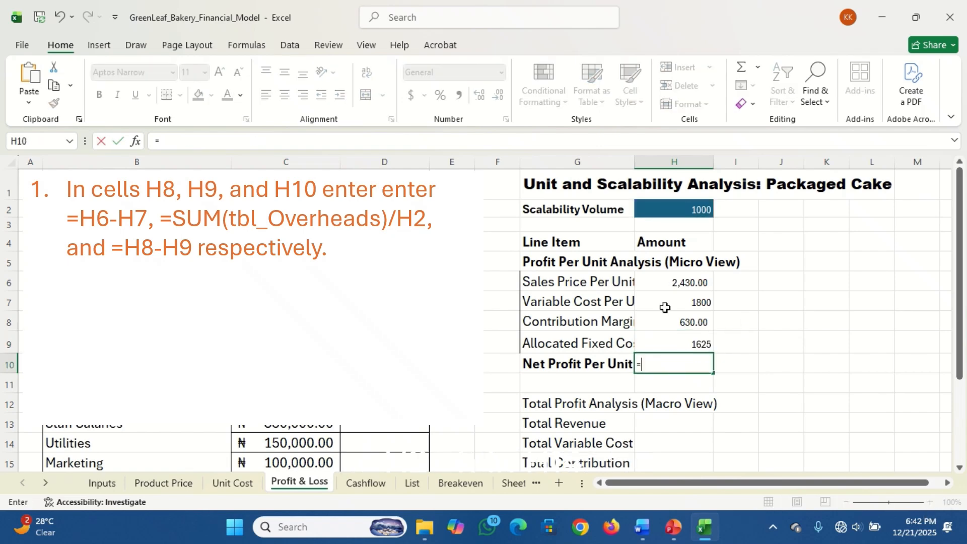
{"action": "left_click", "coordinate": [677, 322]}
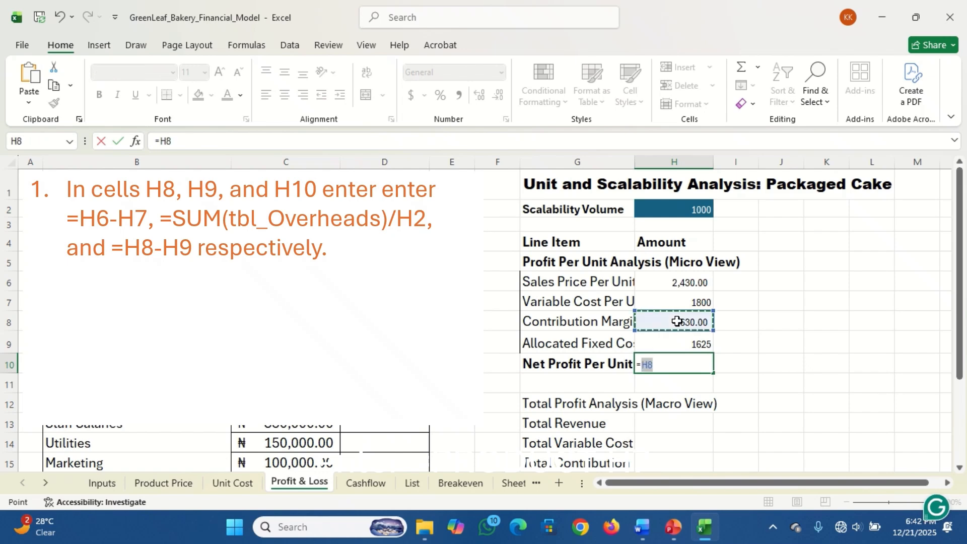
{"action": "type", "text": "-"}
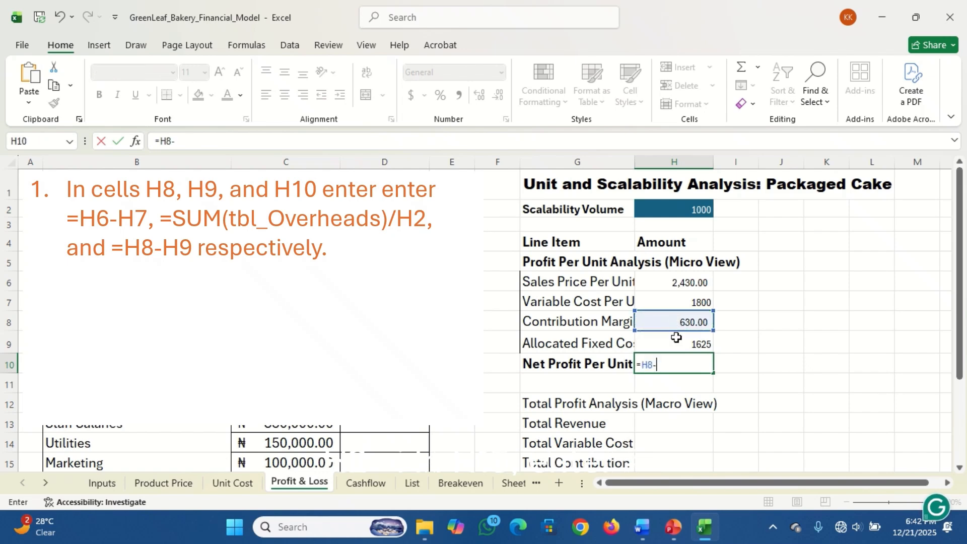
{"action": "left_click", "coordinate": [673, 345]}
{"action": "key", "text": "Return"}
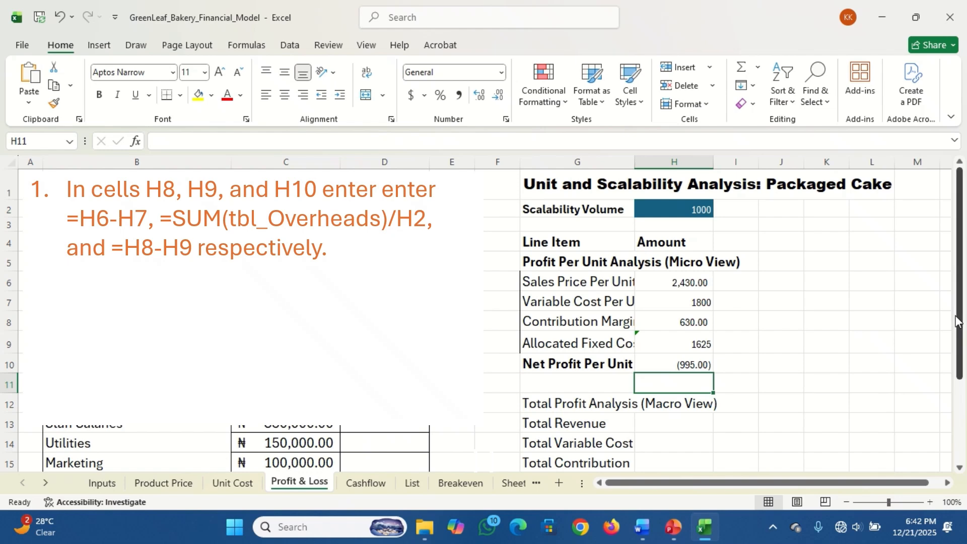
Calculate the Total Revenue in H13 with the formula =PRODUCT(H6,H2), multiplying sales price by scalability volume
{"action": "left_click_drag", "start_coordinate": [957, 318], "coordinate": [955, 359]}
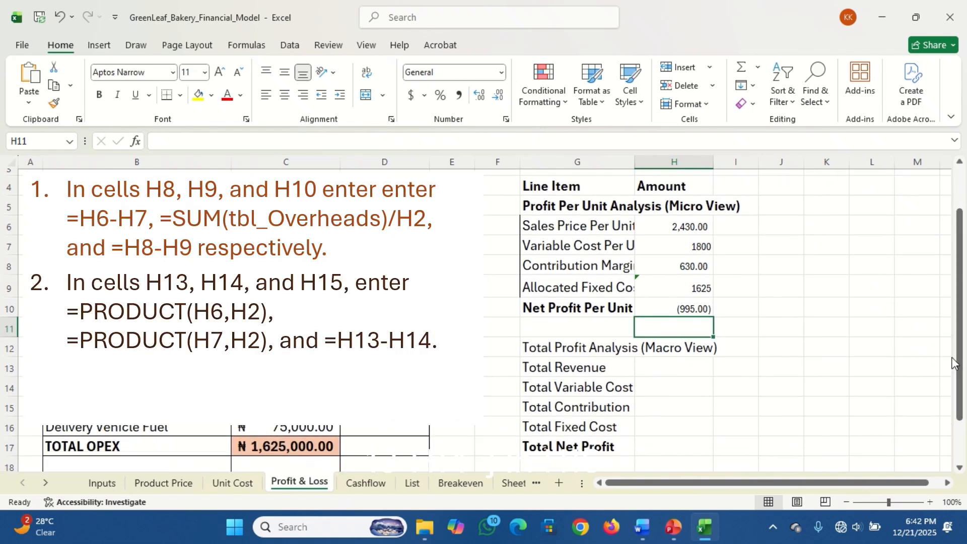
{"action": "left_click", "coordinate": [675, 367]}
{"action": "type", "text": "="}
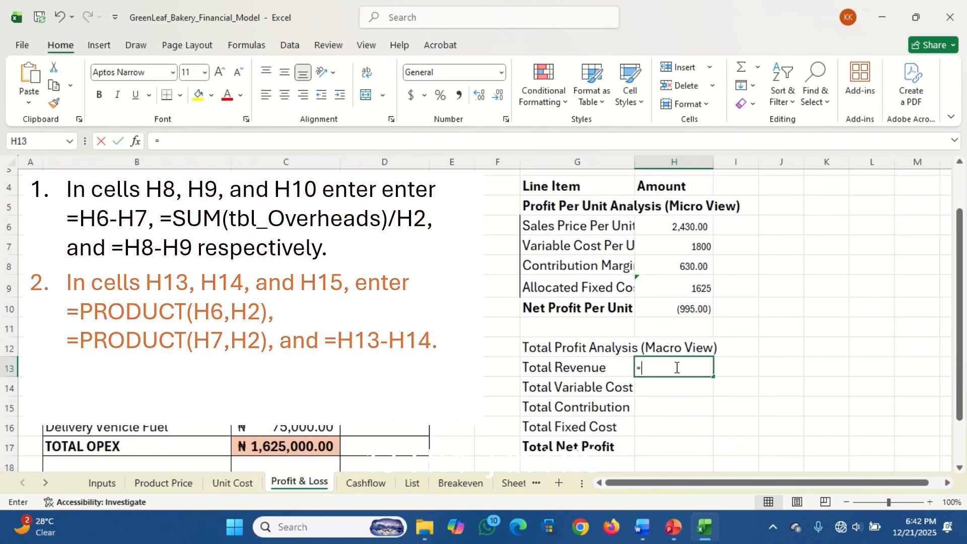
{"action": "type", "text": "prod"}
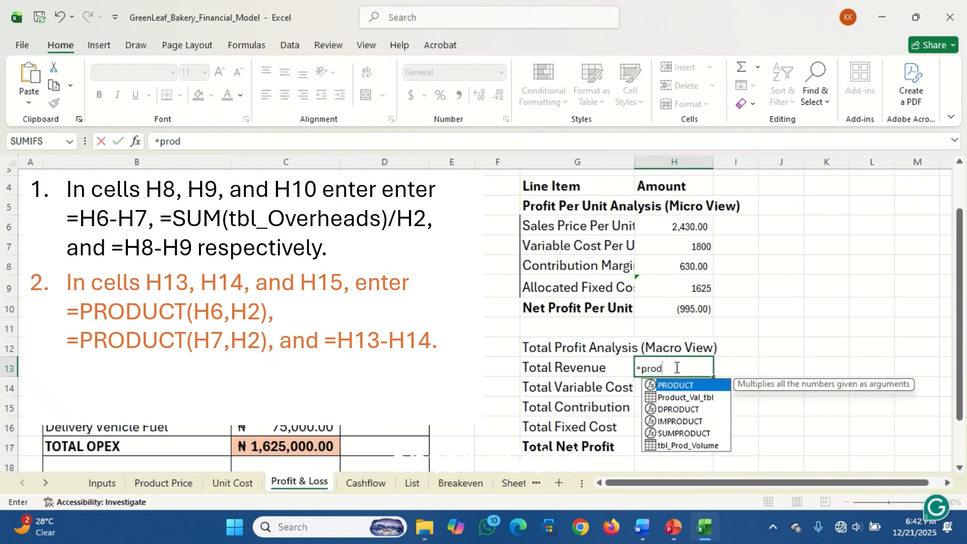
{"action": "key", "text": "Tab"}
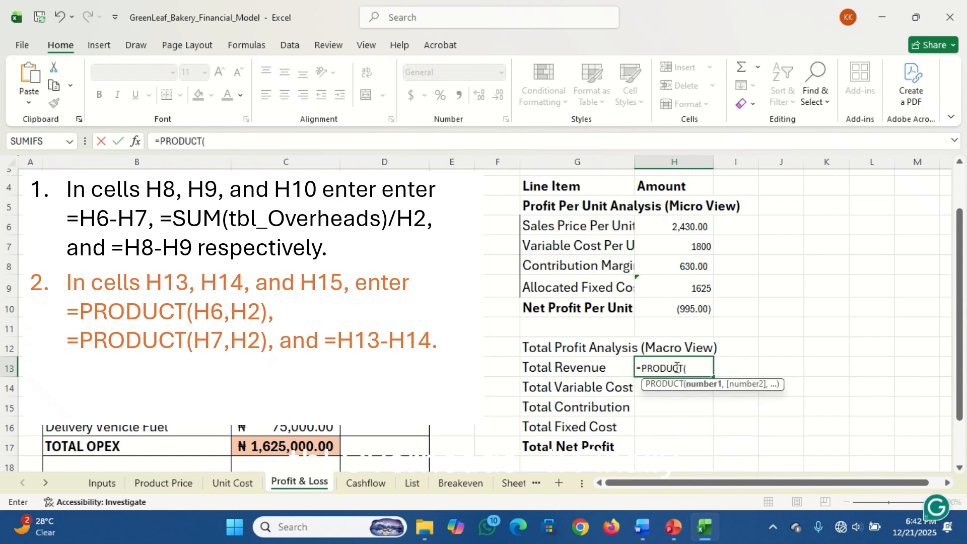
{"action": "left_click", "coordinate": [662, 225]}
{"action": "type", "text": ","}
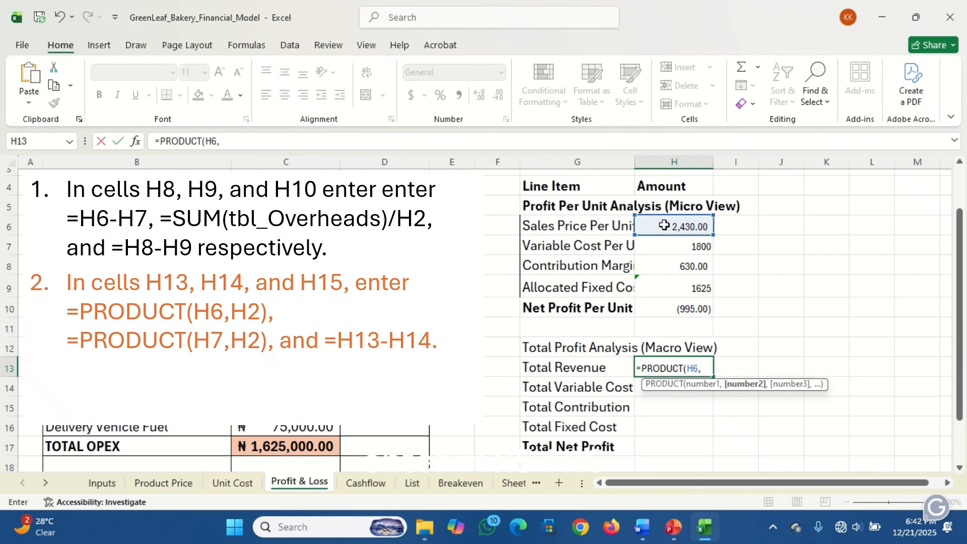
{"action": "left_click_drag", "start_coordinate": [960, 233], "coordinate": [960, 197]}
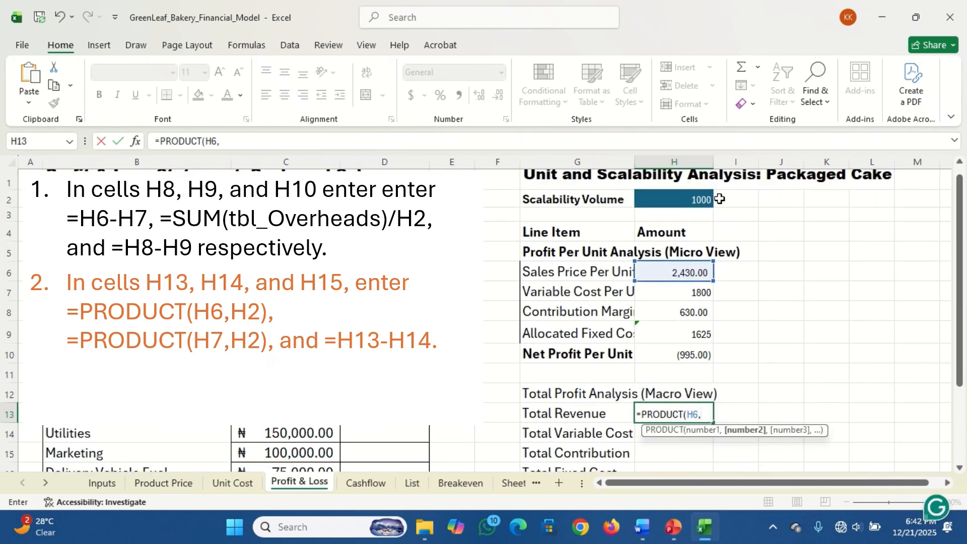
{"action": "left_click", "coordinate": [698, 199]}
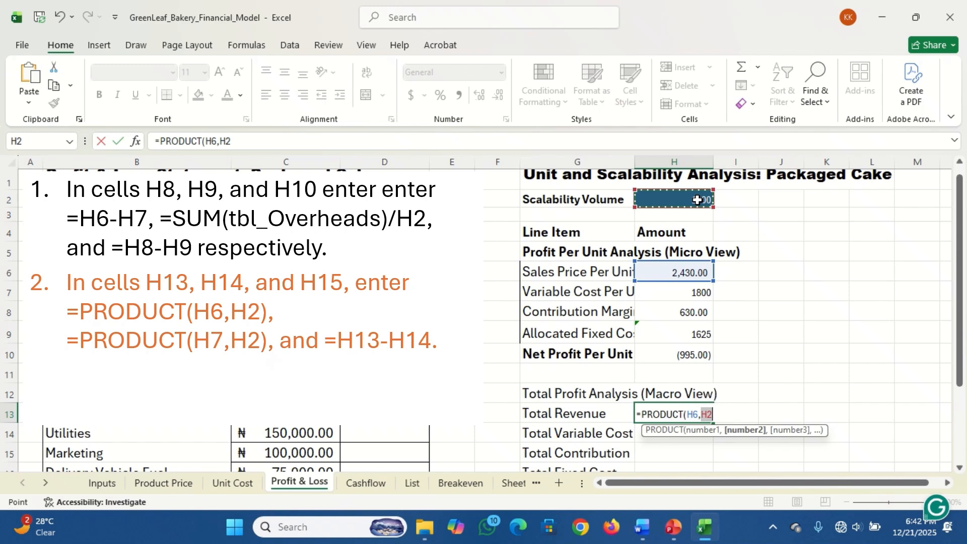
{"action": "key", "text": "Return"}
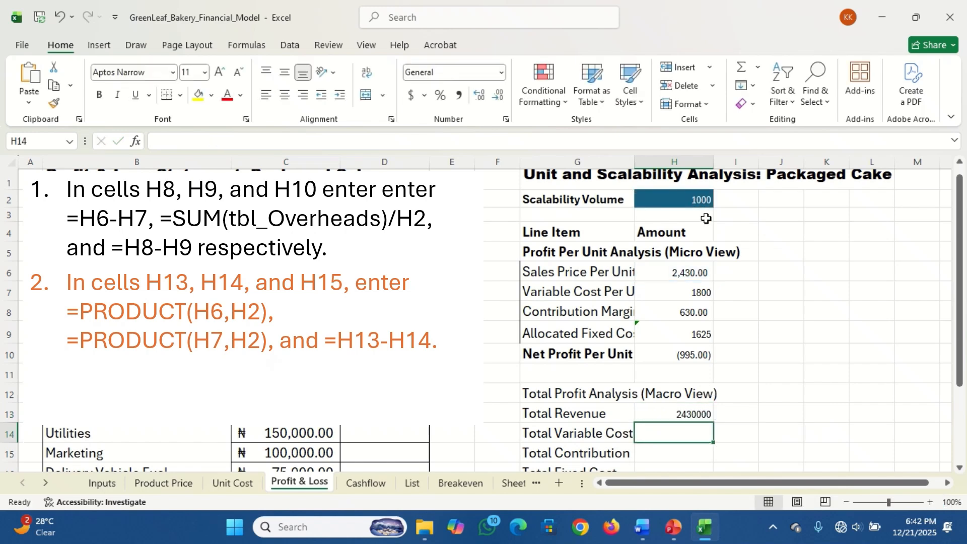
Calculate the Total Variable Cost in H14 with the formula =PRODUCT(H7,H2), multiplying variable cost per unit by scalability volume
{"action": "type", "text": "="}
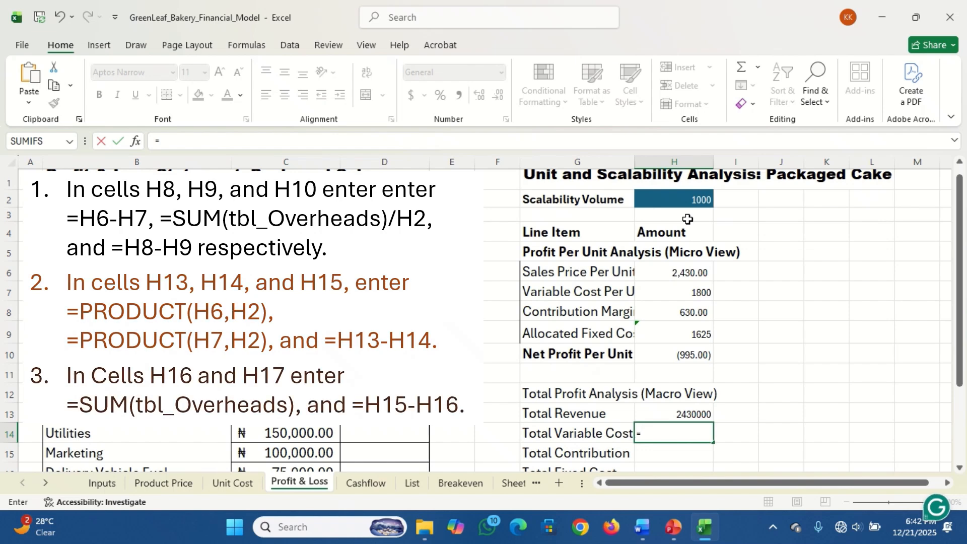
{"action": "type", "text": "pro"}
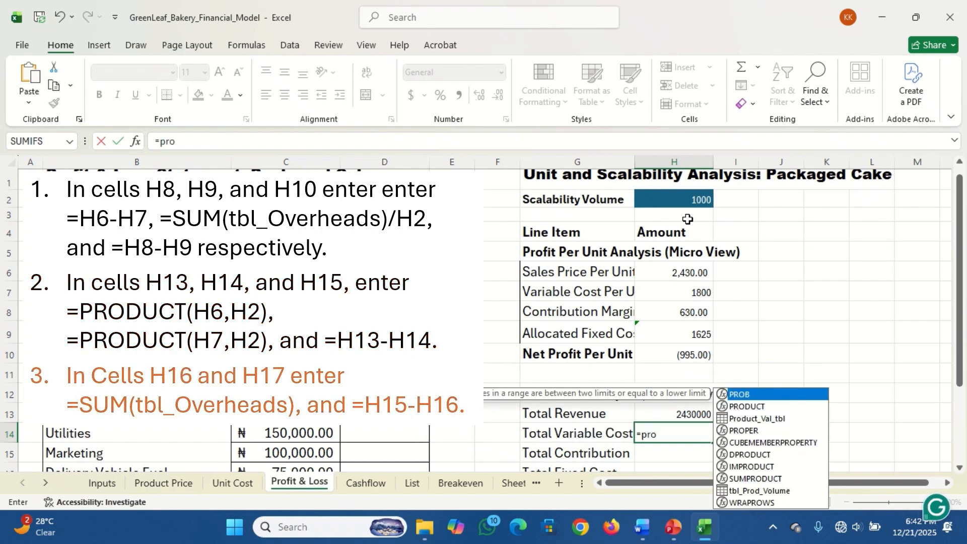
{"action": "type", "text": "d"}
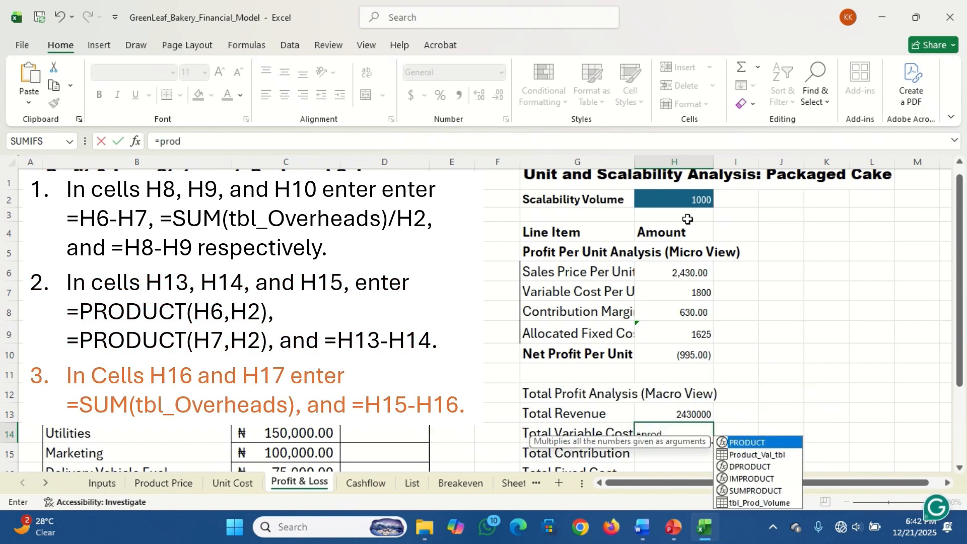
{"action": "key", "text": "Tab"}
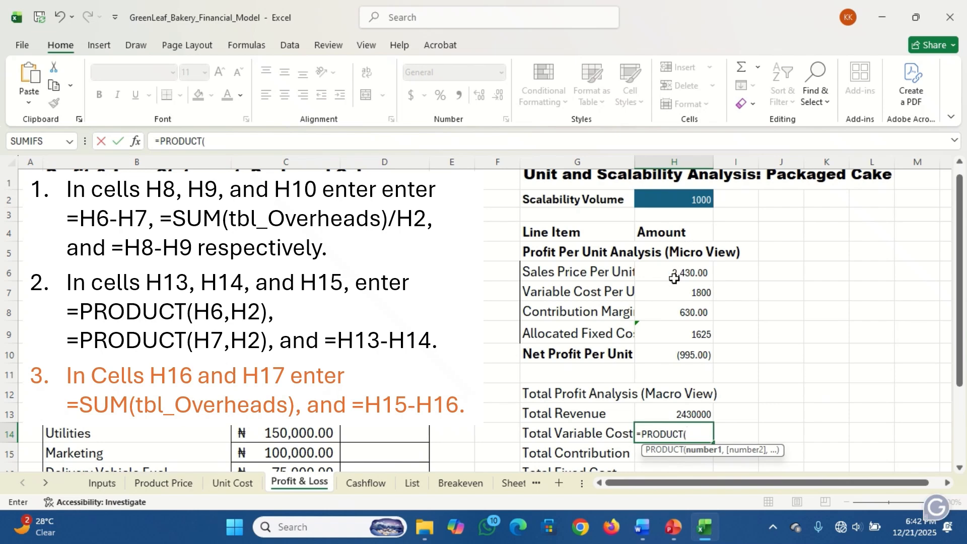
{"action": "left_click", "coordinate": [666, 295]}
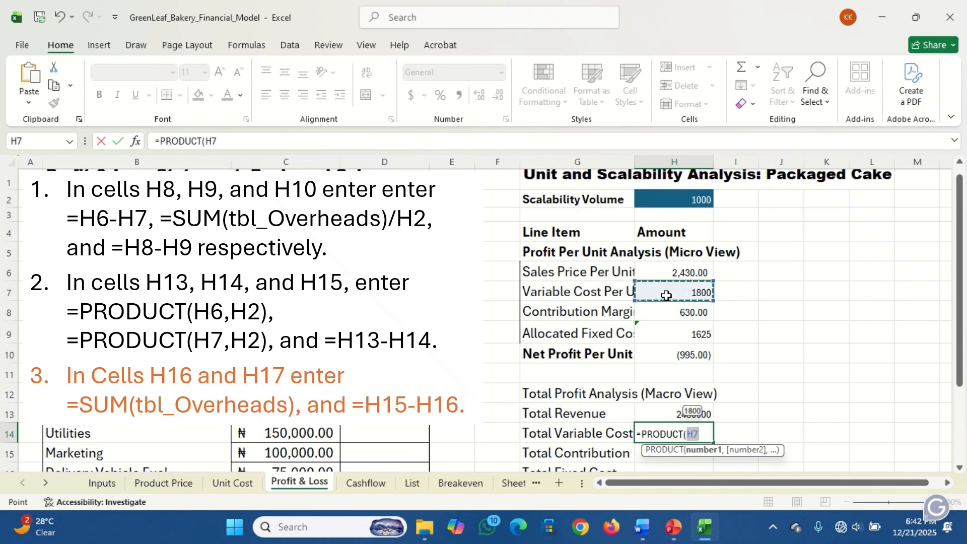
{"action": "type", "text": ","}
{"action": "left_click", "coordinate": [675, 203]}
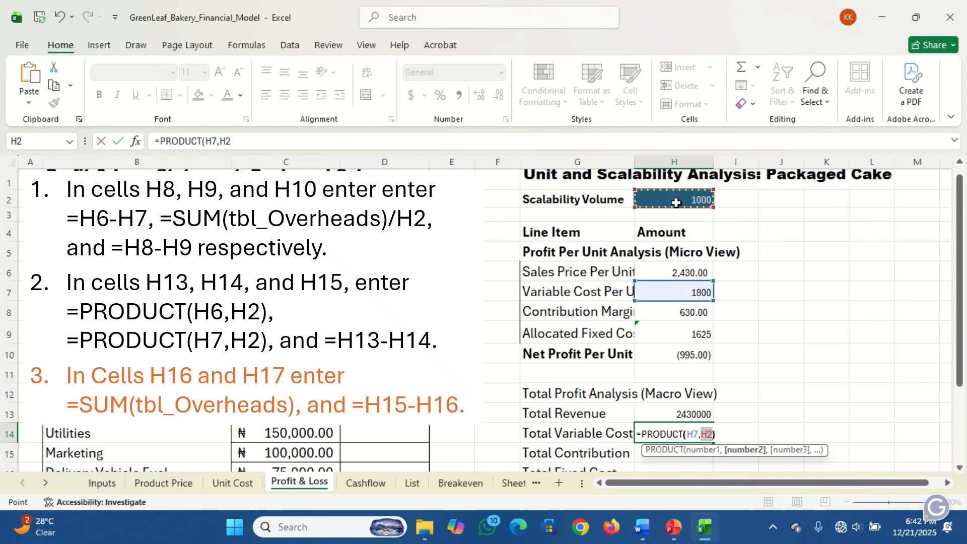
{"action": "key", "text": "Return"}
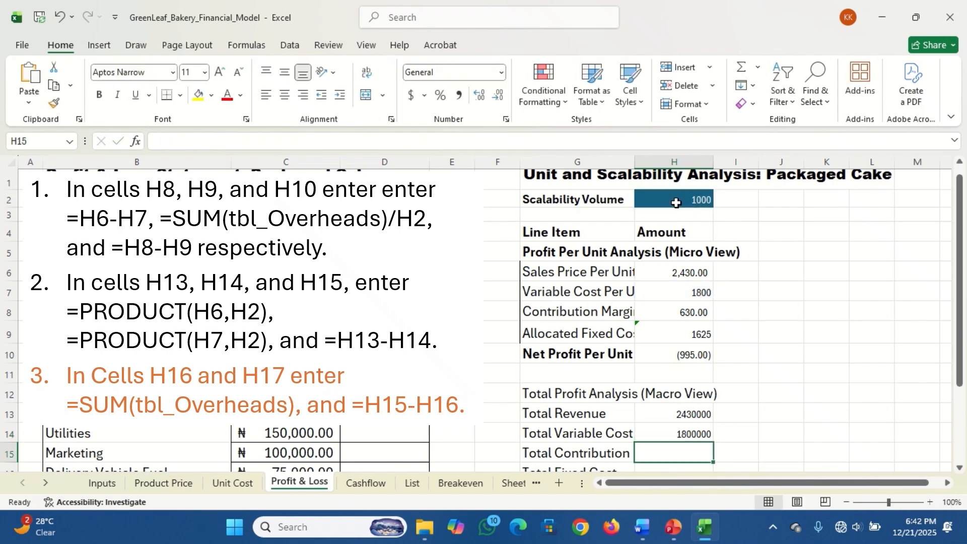
Calculate the Total Contribution in H15 with the formula =H13-H14, subtracting total variable cost from total revenue
{"action": "type", "text": "="}
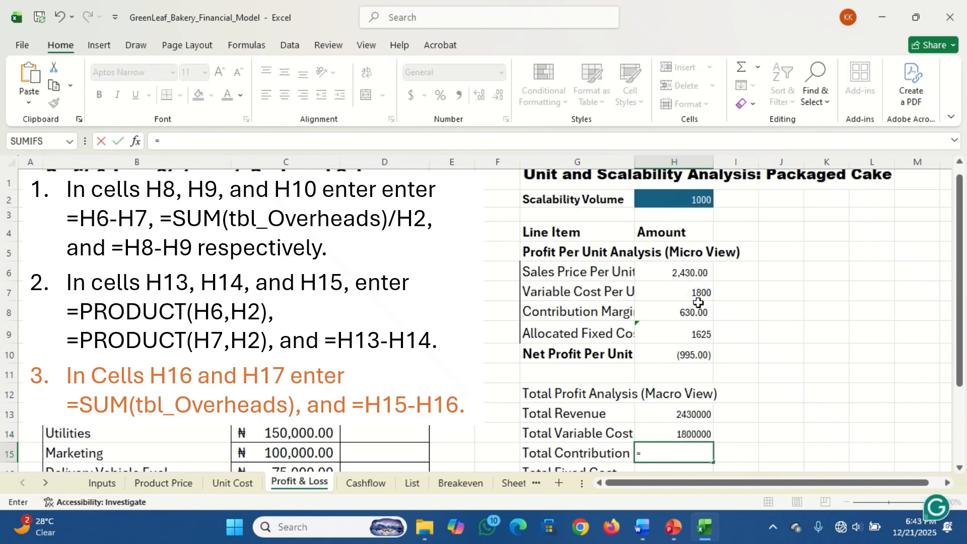
{"action": "left_click", "coordinate": [668, 412]}
{"action": "type", "text": "-"}
{"action": "left_click", "coordinate": [668, 428]}
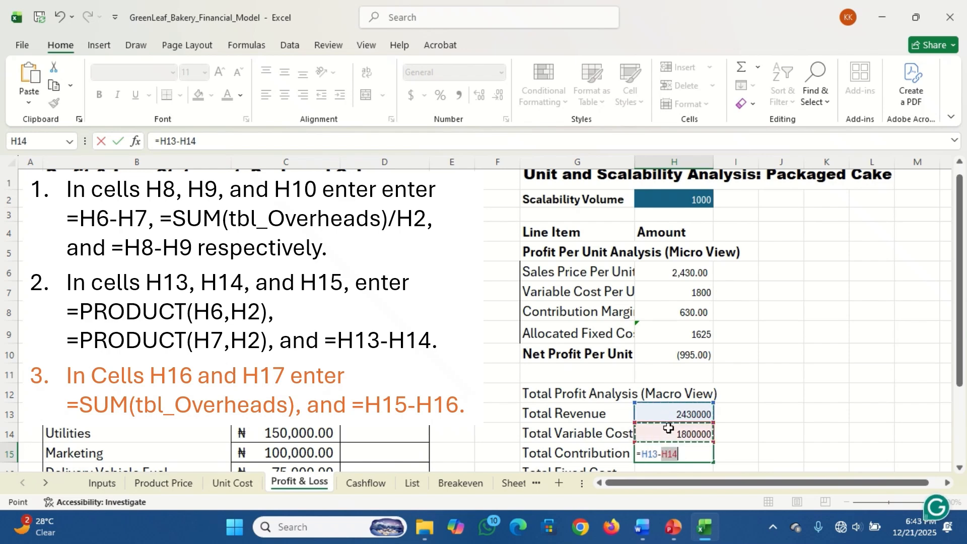
{"action": "key", "text": "Return"}
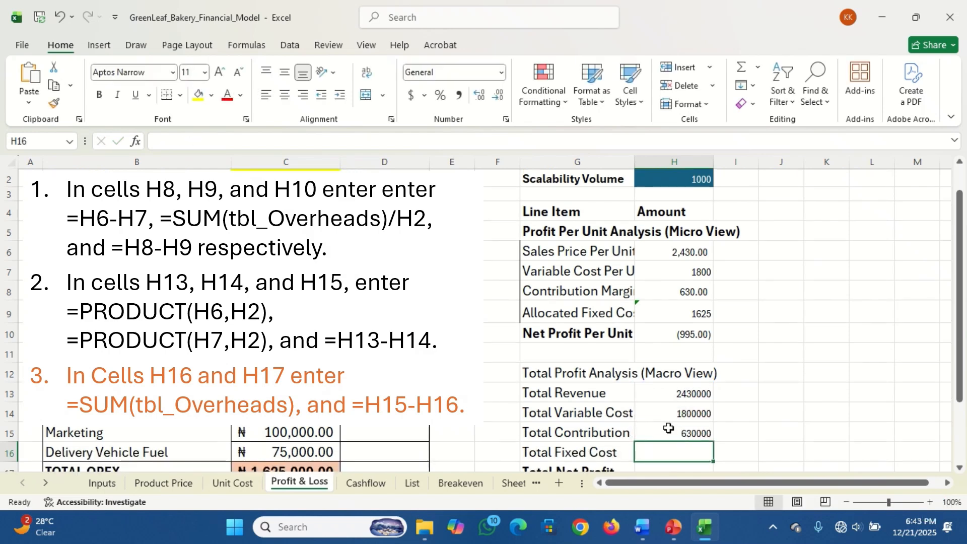
Calculate the Total Fixed Cost in H16 with the formula =SUM(tbl_Overheads)
{"action": "type", "text": "="}
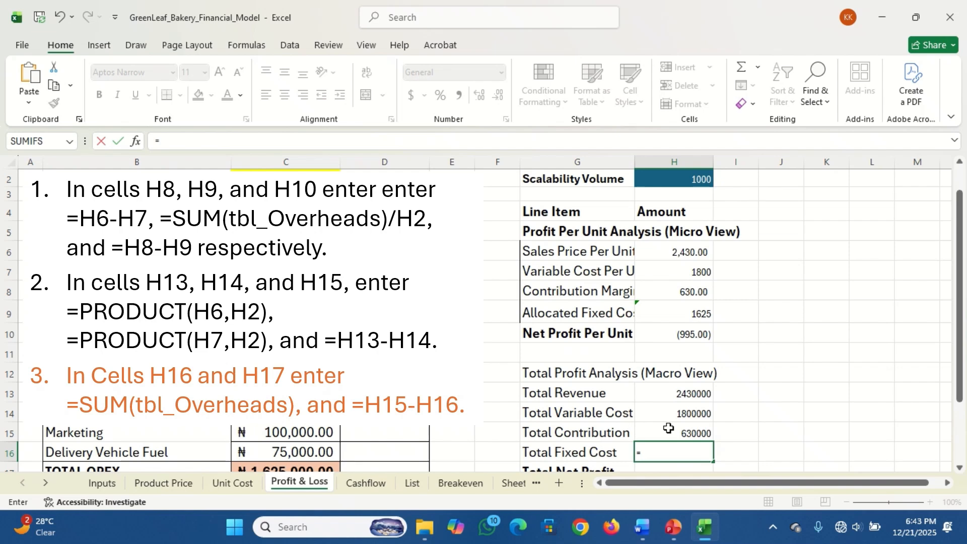
{"action": "type", "text": "sum"}
{"action": "key", "text": "Tab"}
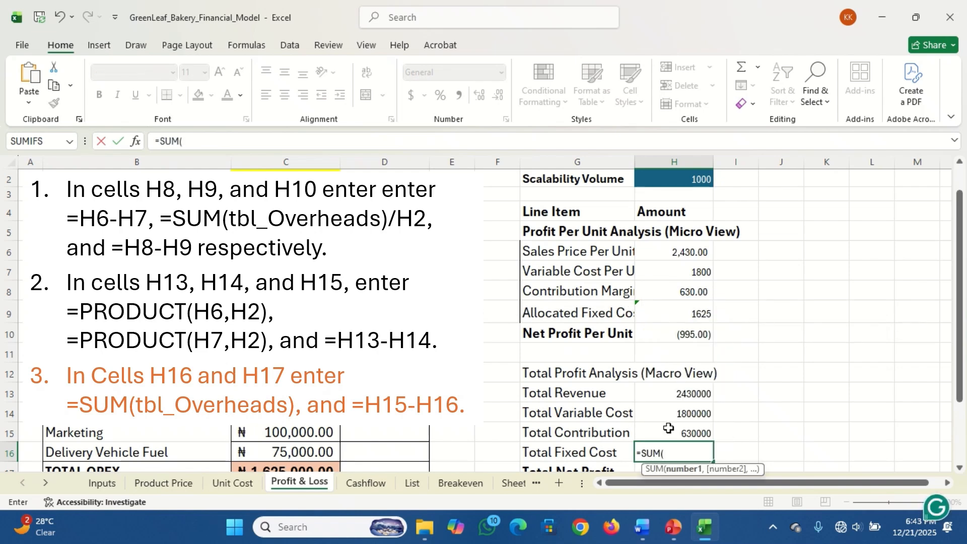
{"action": "type", "text": "tbl"}
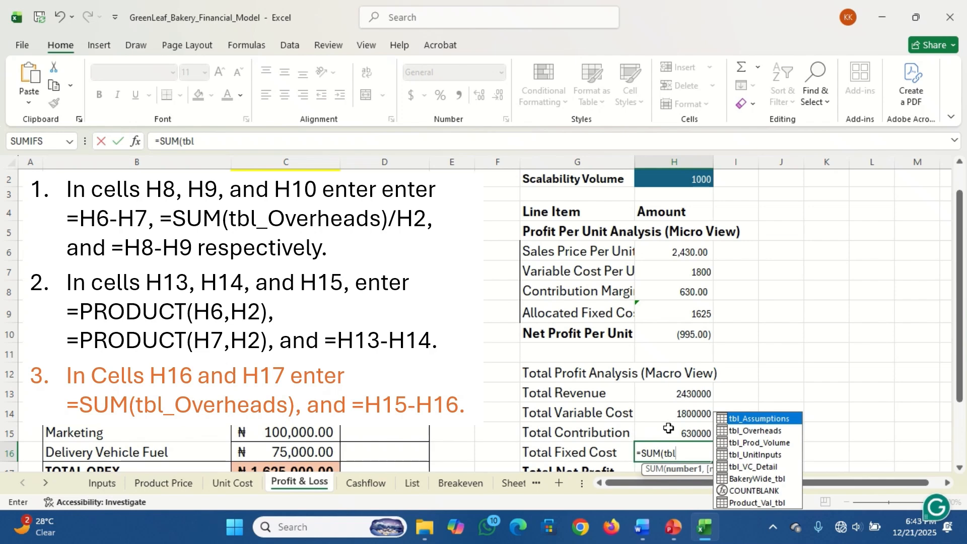
{"action": "key", "text": "Down"}
{"action": "key", "text": "Tab"}
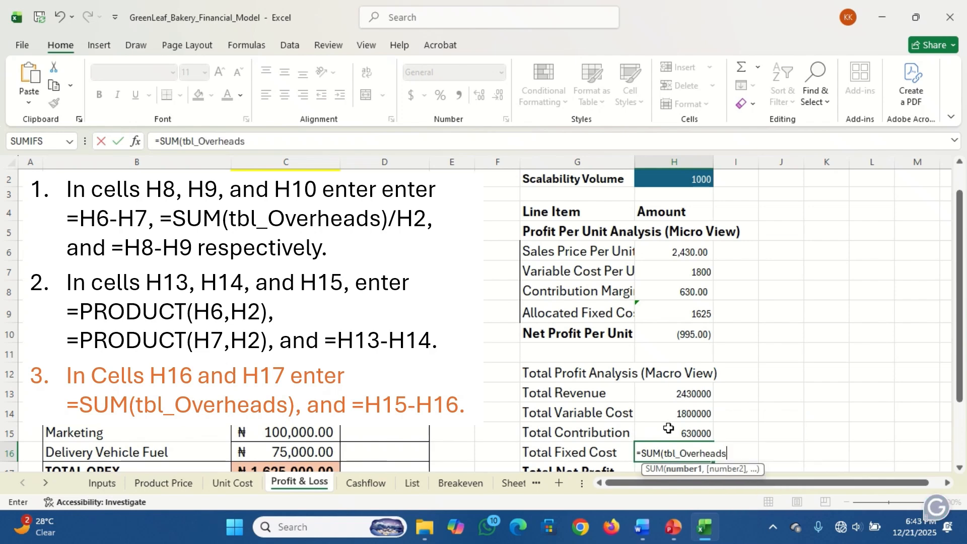
{"action": "type", "text": ")"}
{"action": "key", "text": "Return"}
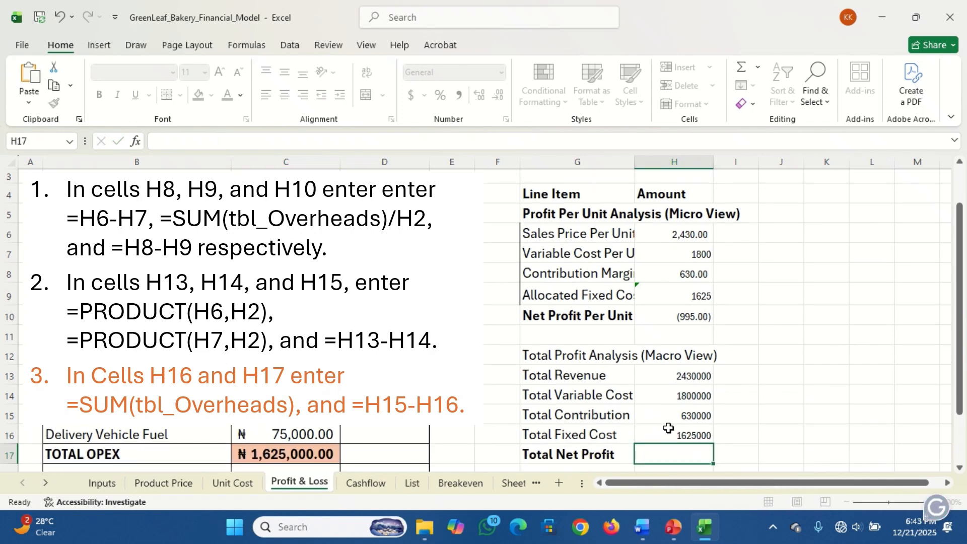
Calculate the Total Net Profit in H17 with the formula =H15-H16, subtracting total fixed cost from total contribution
{"action": "type", "text": "="}
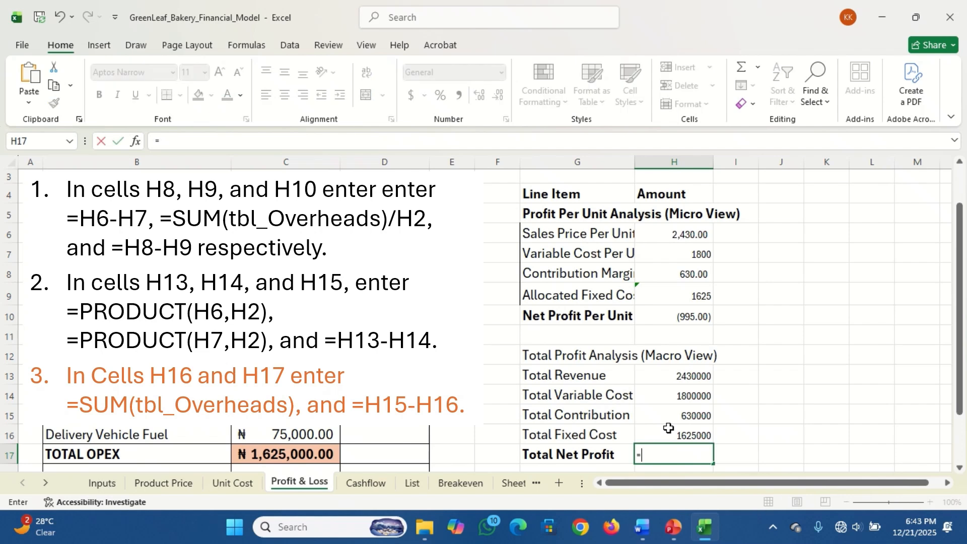
{"action": "left_click", "coordinate": [677, 414]}
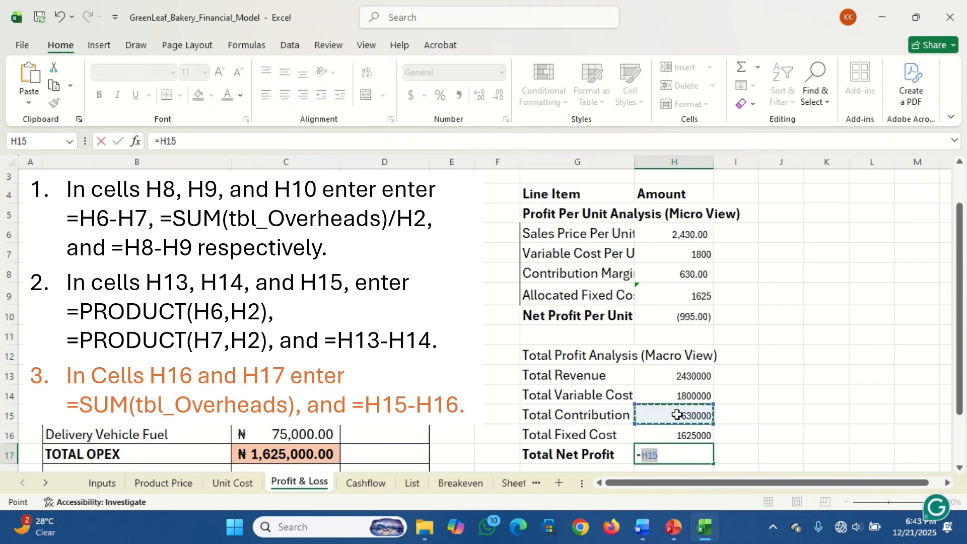
{"action": "type", "text": "-"}
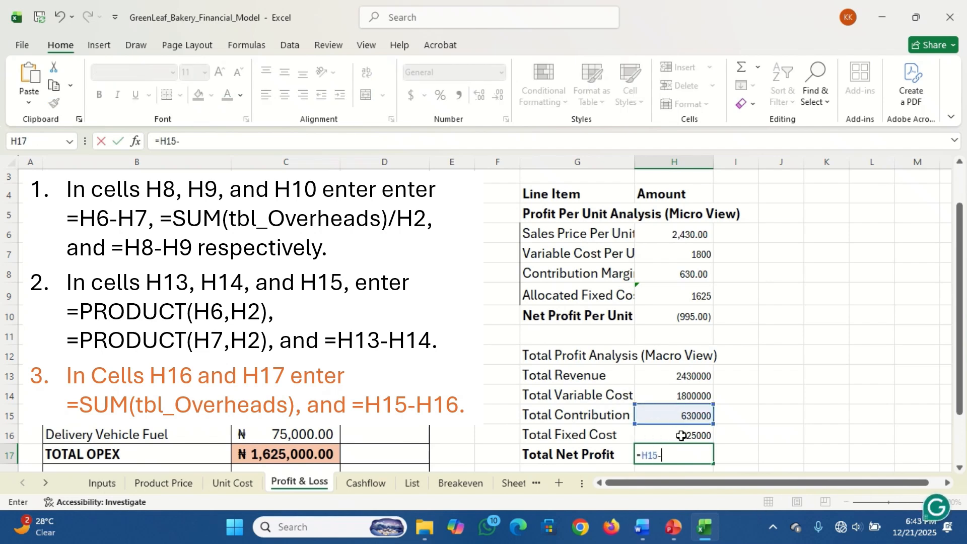
{"action": "left_click", "coordinate": [681, 435]}
{"action": "key", "text": "ctrl+Return"}
{"action": "key", "text": "Return"}
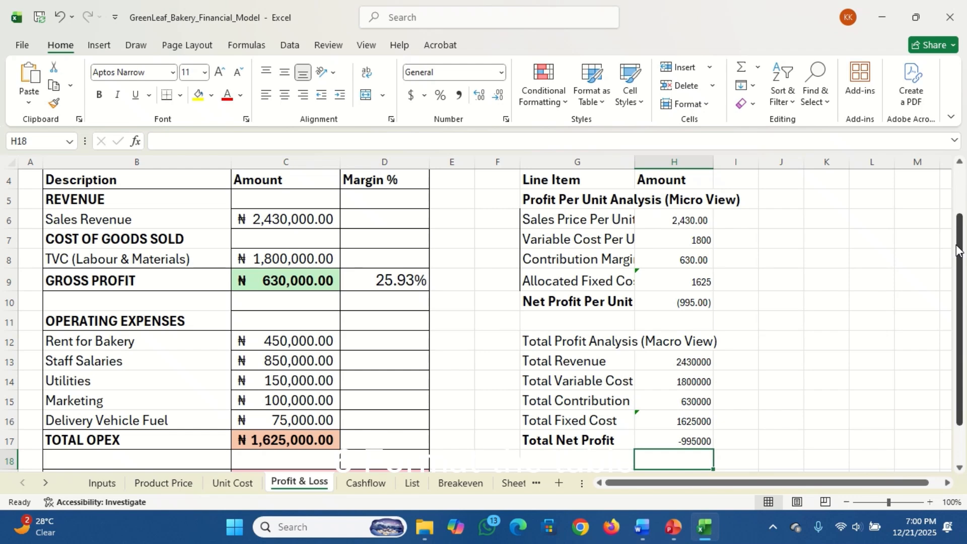
Widen column G to fit the line item labels and apply all borders to the analysis table G4:H17
{"action": "left_click_drag", "start_coordinate": [957, 250], "coordinate": [955, 202]}
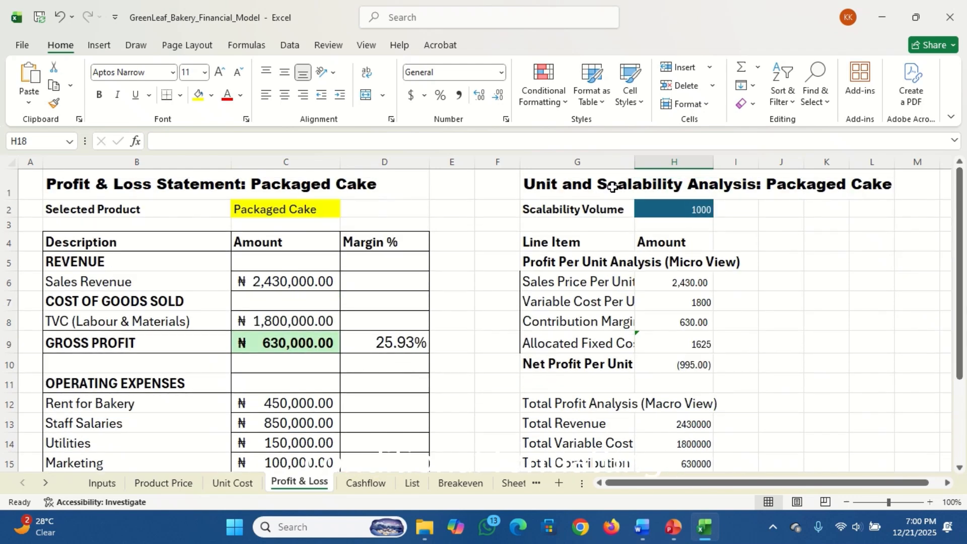
{"action": "left_click_drag", "start_coordinate": [636, 161], "coordinate": [711, 163]}
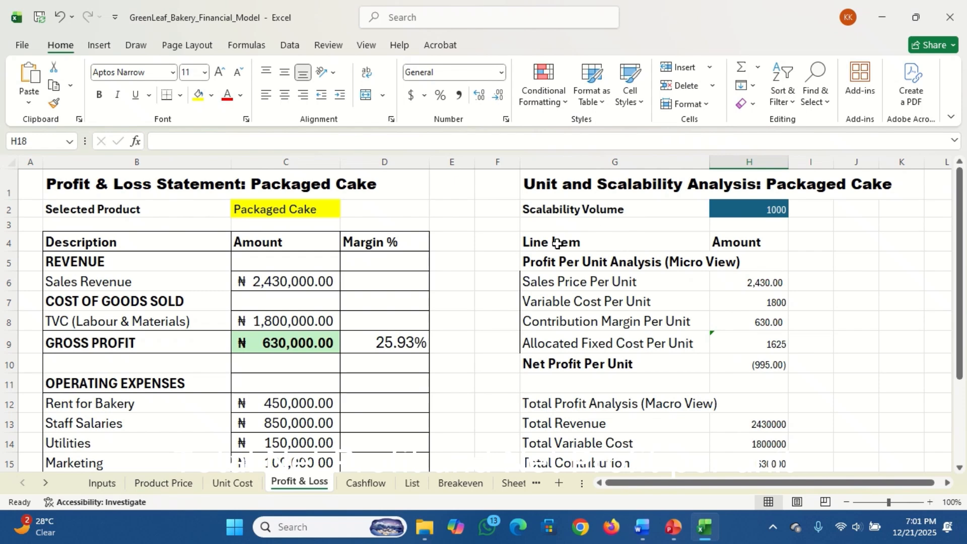
{"action": "left_click_drag", "start_coordinate": [556, 243], "coordinate": [742, 404]}
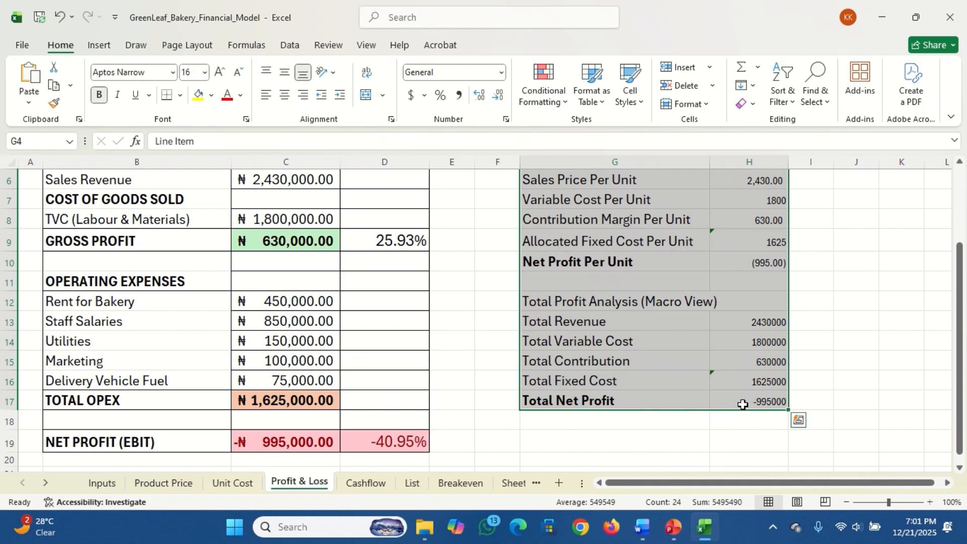
{"action": "left_click", "coordinate": [181, 96]}
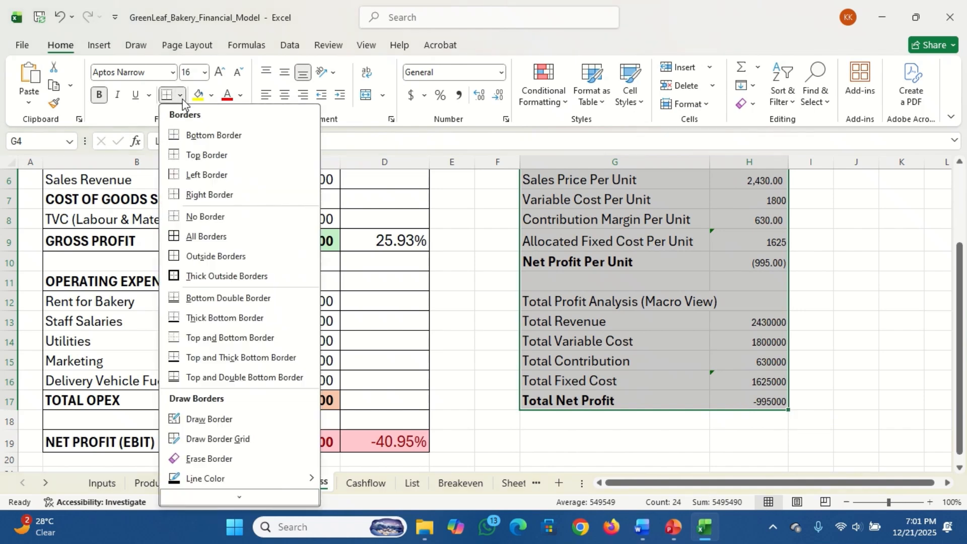
{"action": "left_click", "coordinate": [203, 235]}
{"action": "left_click", "coordinate": [696, 301]}
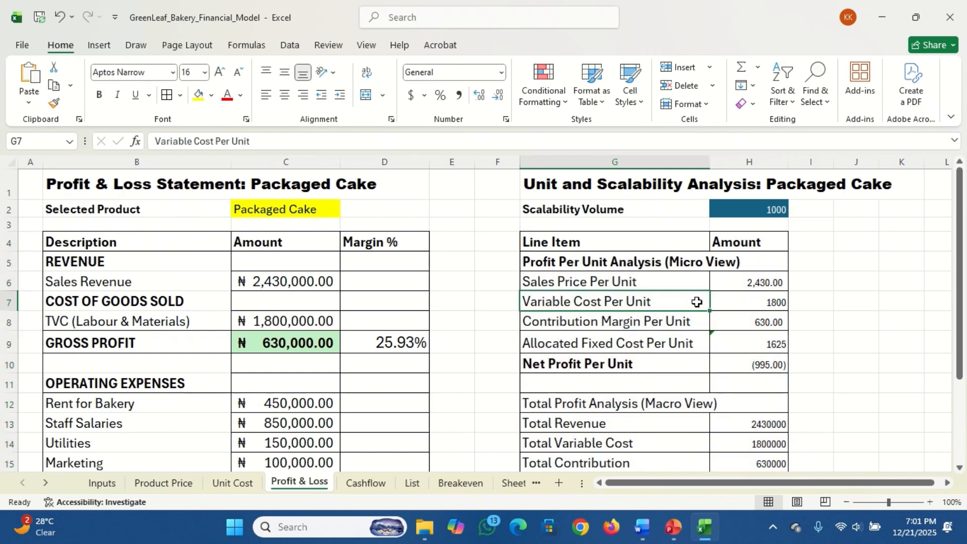
Bold the Total Profit Analysis (Macro View) heading in G12 and apply the comma number style to the amounts in H6:H17
{"action": "left_click", "coordinate": [575, 403]}
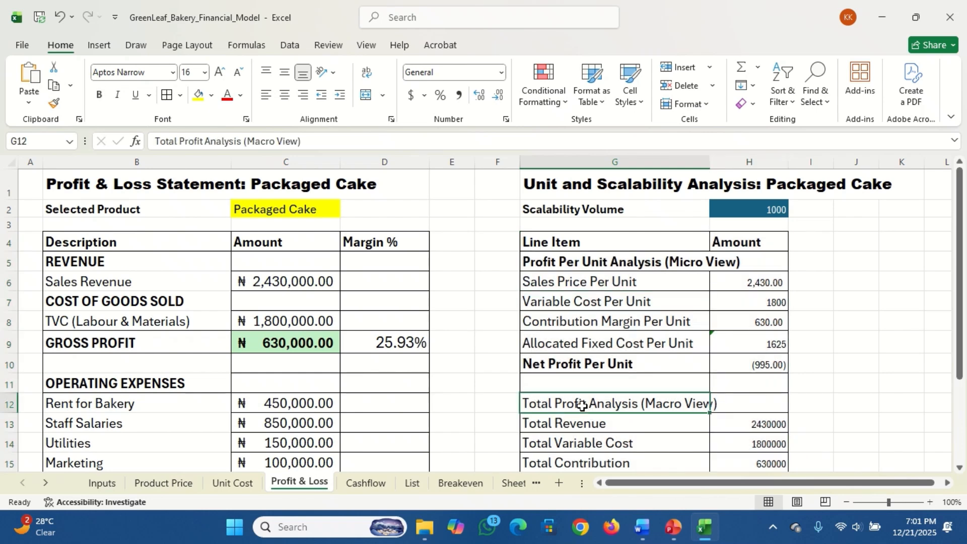
{"action": "left_click", "coordinate": [100, 96]}
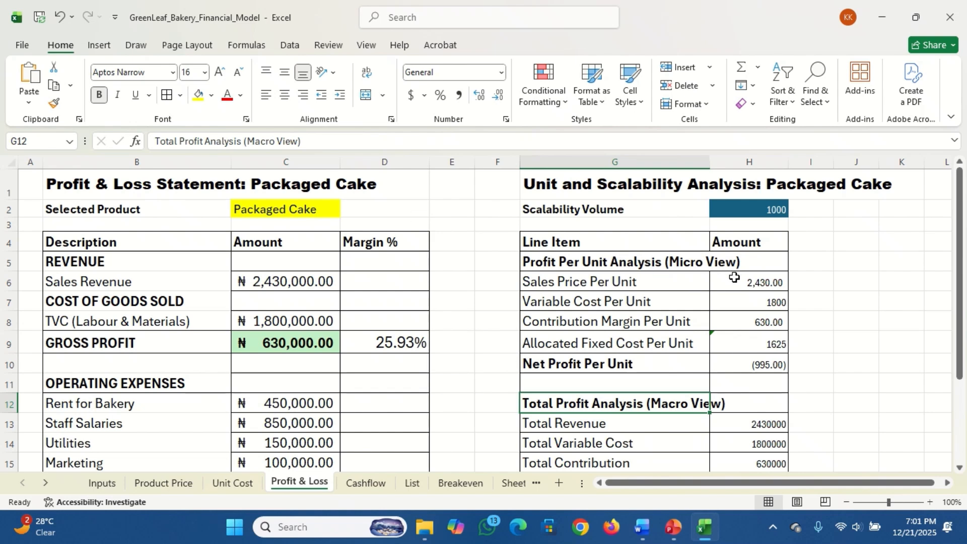
{"action": "left_click_drag", "start_coordinate": [734, 277], "coordinate": [762, 432]}
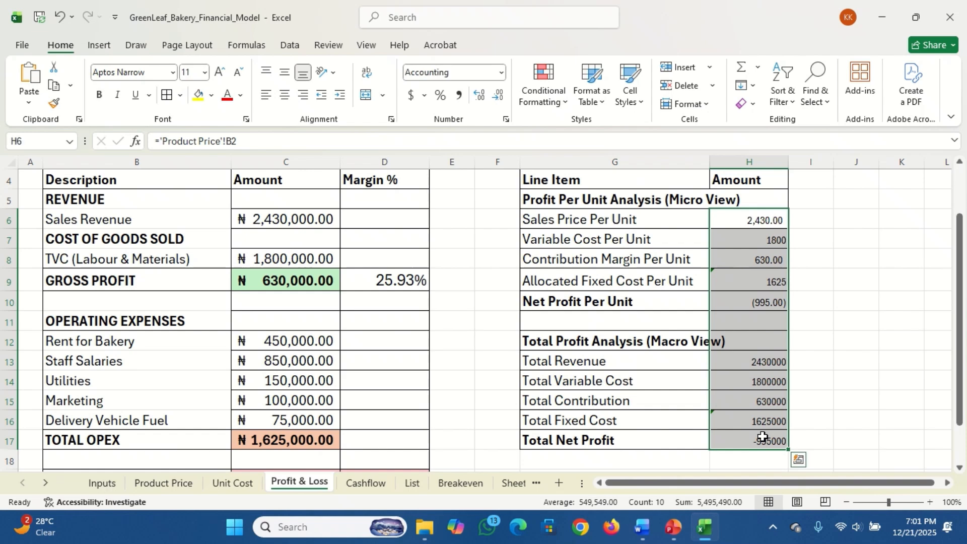
{"action": "left_click", "coordinate": [459, 96]}
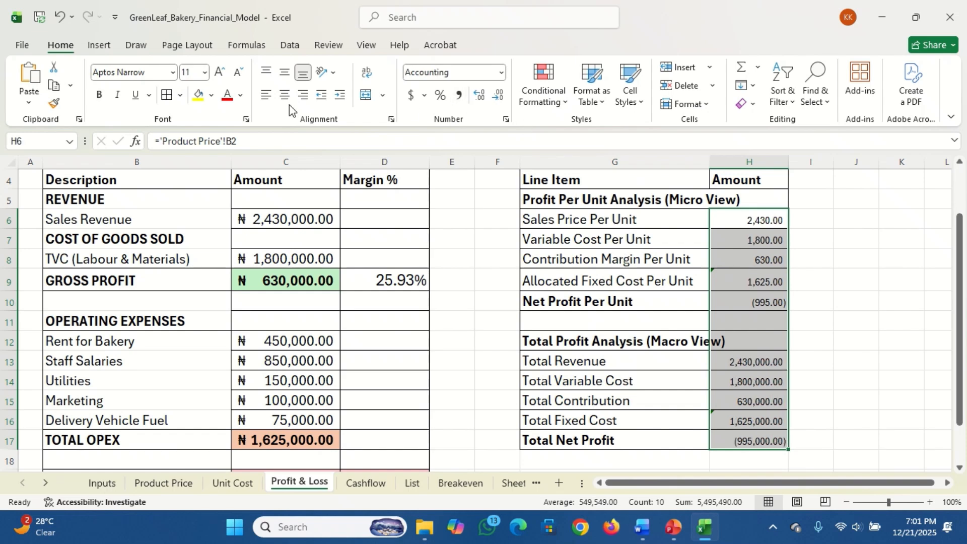
Increase the font size of the amounts in H6:H17 to 14 and widen column H to fit them
{"action": "left_click", "coordinate": [218, 79]}
{"action": "left_click", "coordinate": [218, 79]}
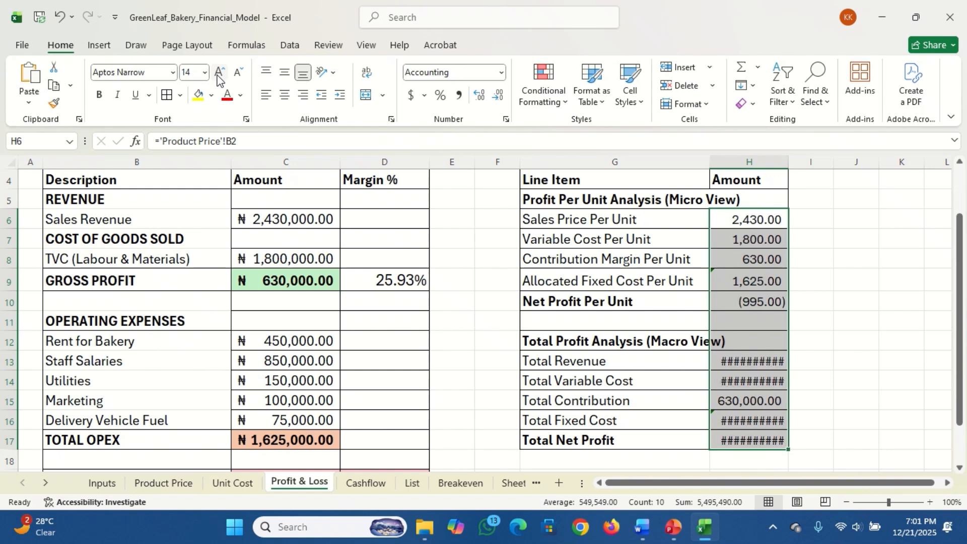
{"action": "left_click", "coordinate": [577, 382]}
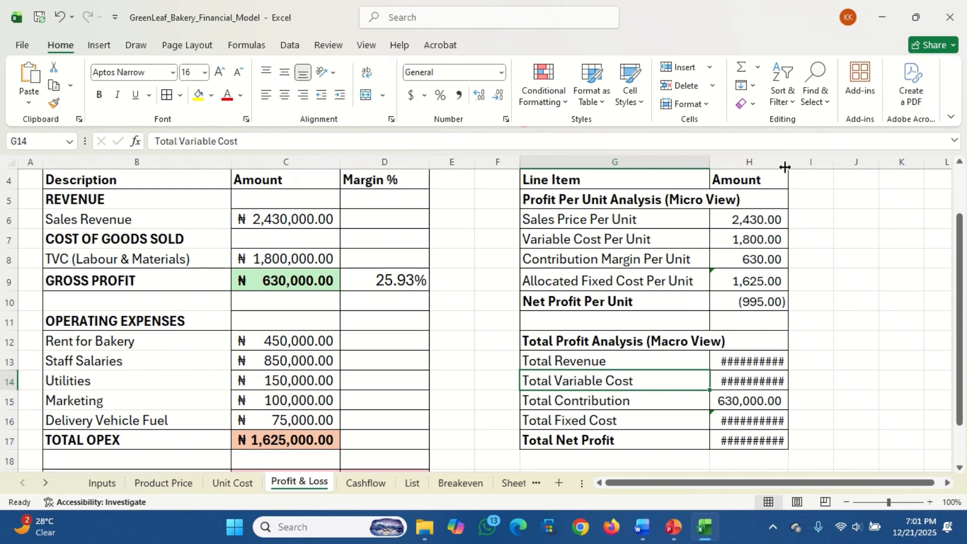
{"action": "left_click_drag", "start_coordinate": [785, 167], "coordinate": [824, 167]}
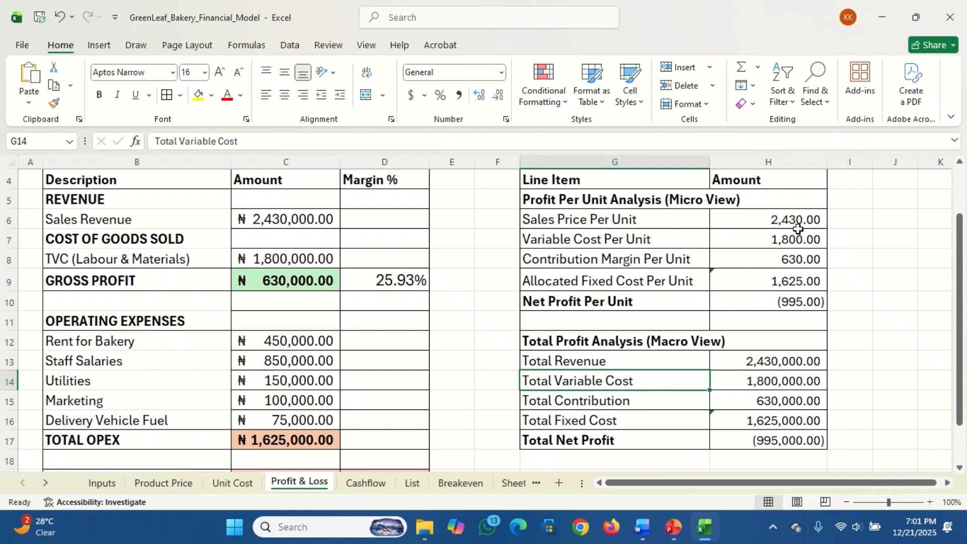
Add a conditional formatting rule to net profit cells H10 and H17: Green Fill with Dark Green Text for values greater than 0
{"action": "left_click", "coordinate": [760, 299]}
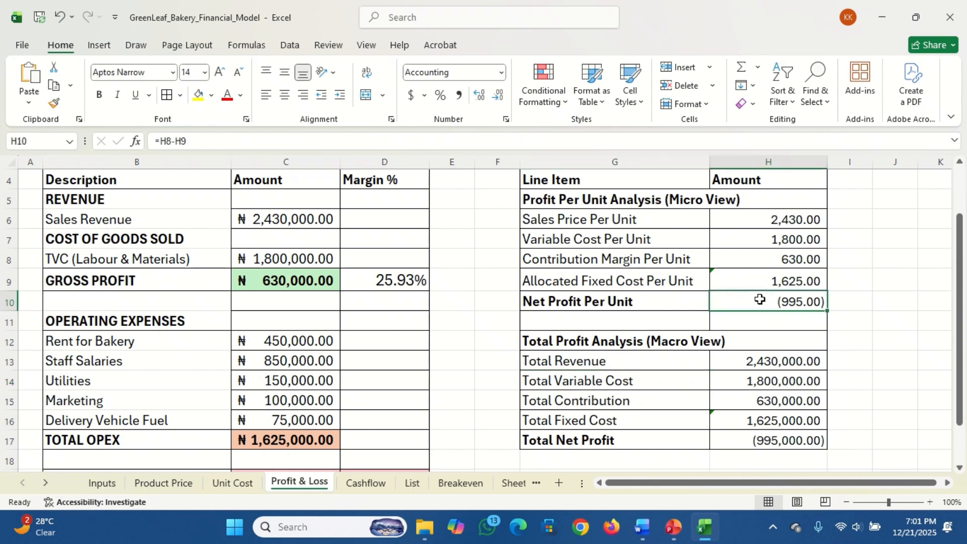
{"action": "left_click", "coordinate": [771, 441], "text": "ctrl"}
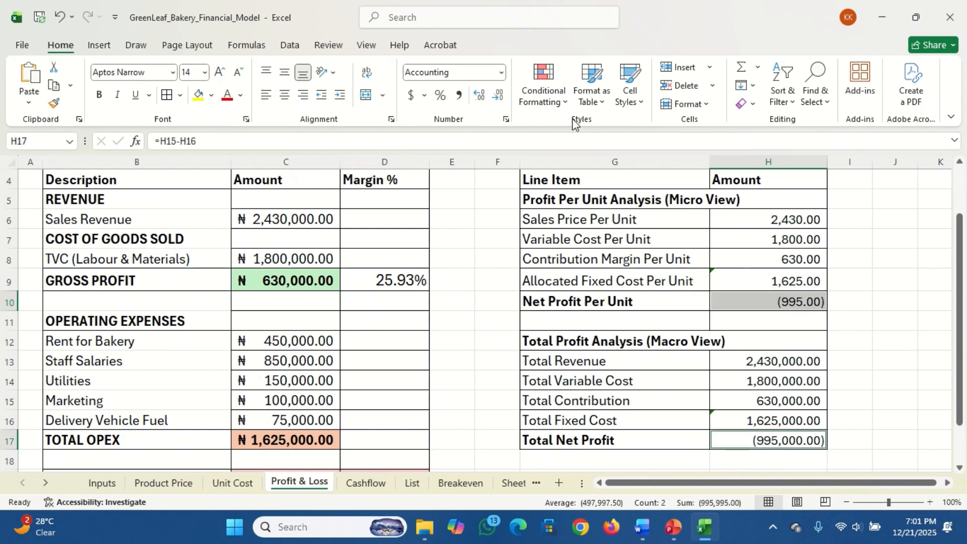
{"action": "left_click", "coordinate": [564, 104]}
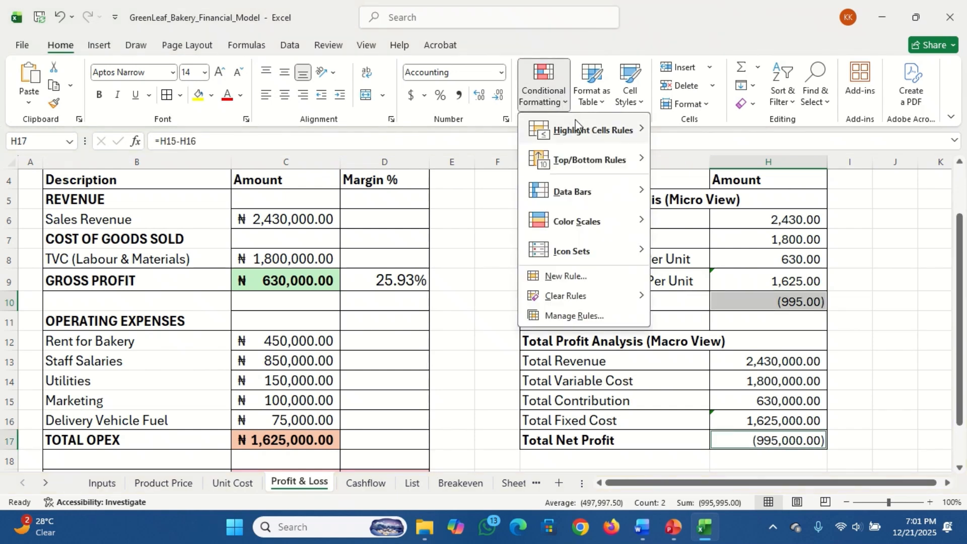
{"action": "mouse_move", "coordinate": [597, 159]}
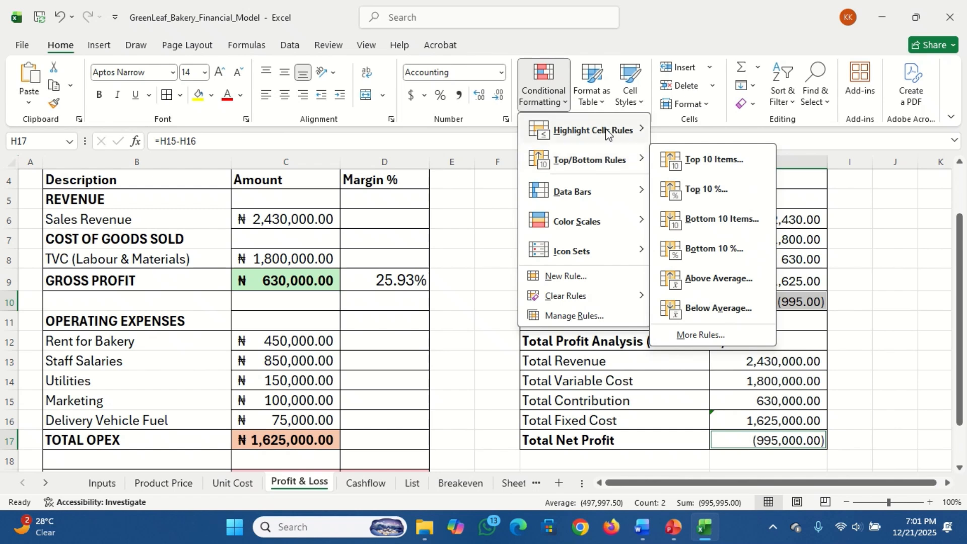
{"action": "mouse_move", "coordinate": [607, 132]}
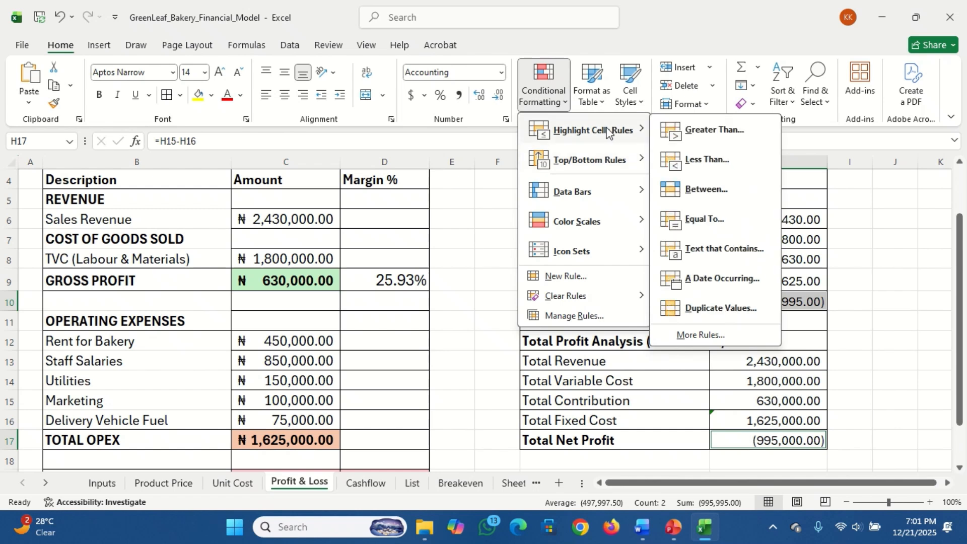
{"action": "left_click", "coordinate": [734, 131]}
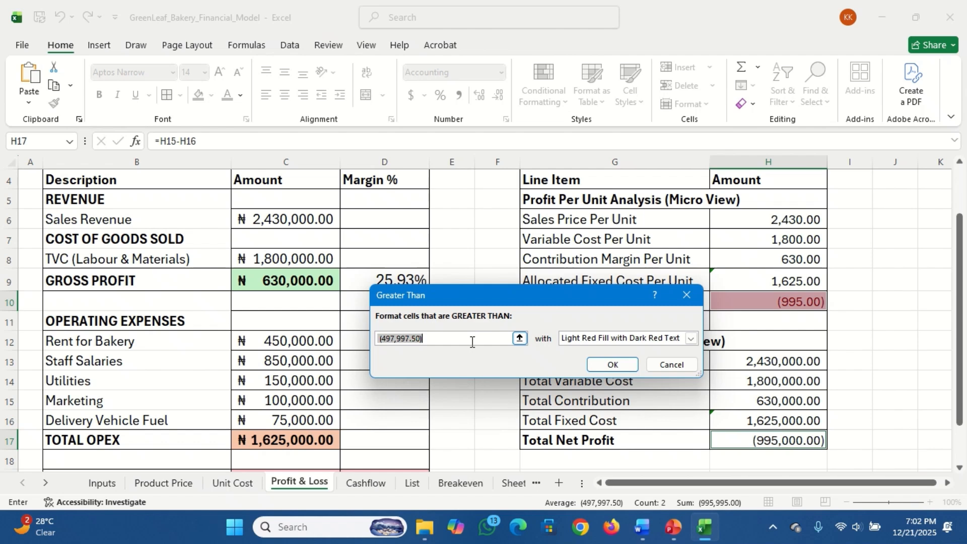
{"action": "type", "text": "0"}
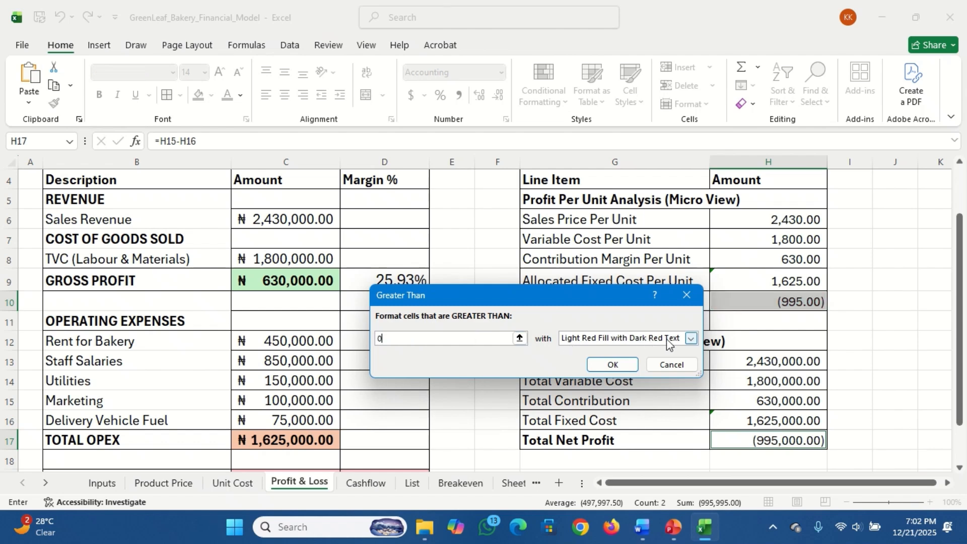
{"action": "left_click", "coordinate": [690, 339]}
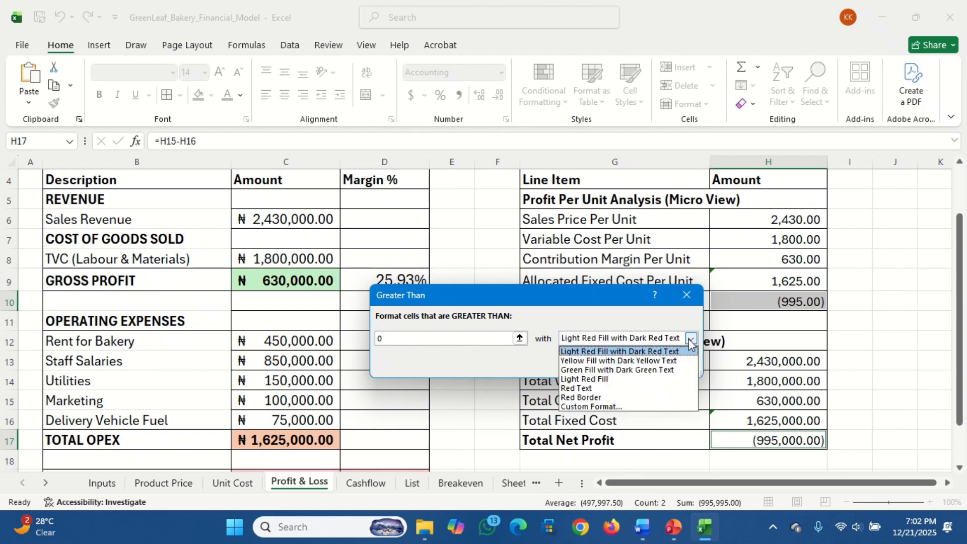
{"action": "left_click", "coordinate": [653, 370]}
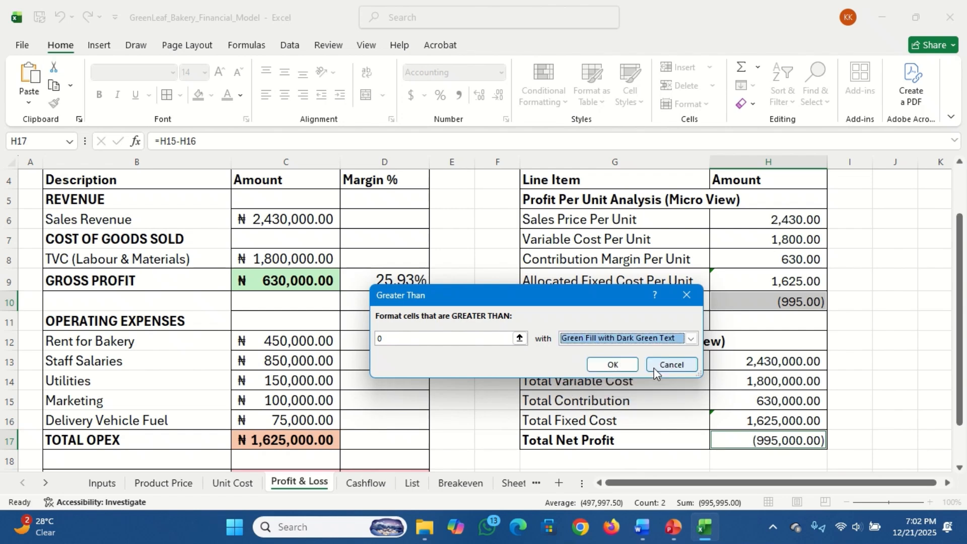
{"action": "left_click", "coordinate": [616, 363]}
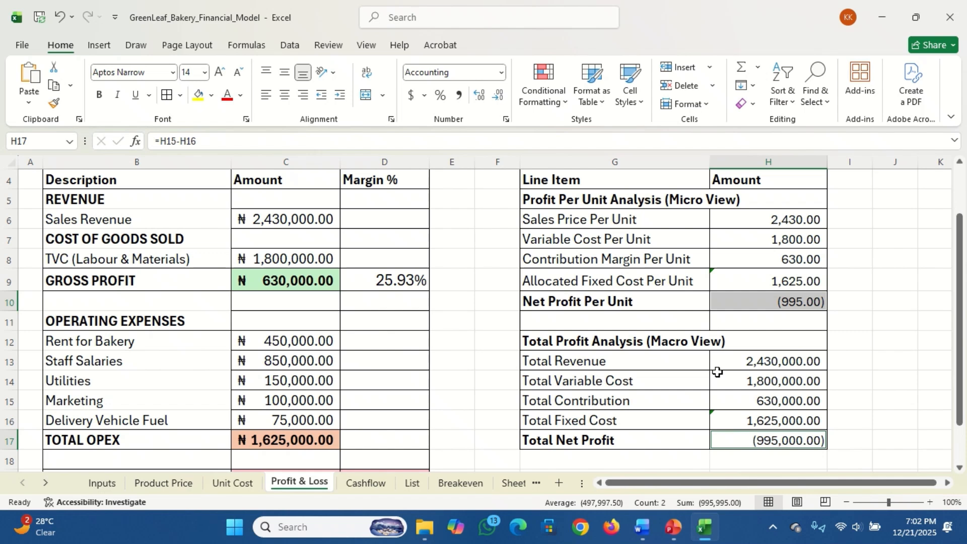
Add a second highlight rule to H10 and H17: Light Red Fill with Dark Red Text for values less than 0
{"action": "left_click", "coordinate": [559, 106]}
{"action": "mouse_move", "coordinate": [607, 132]}
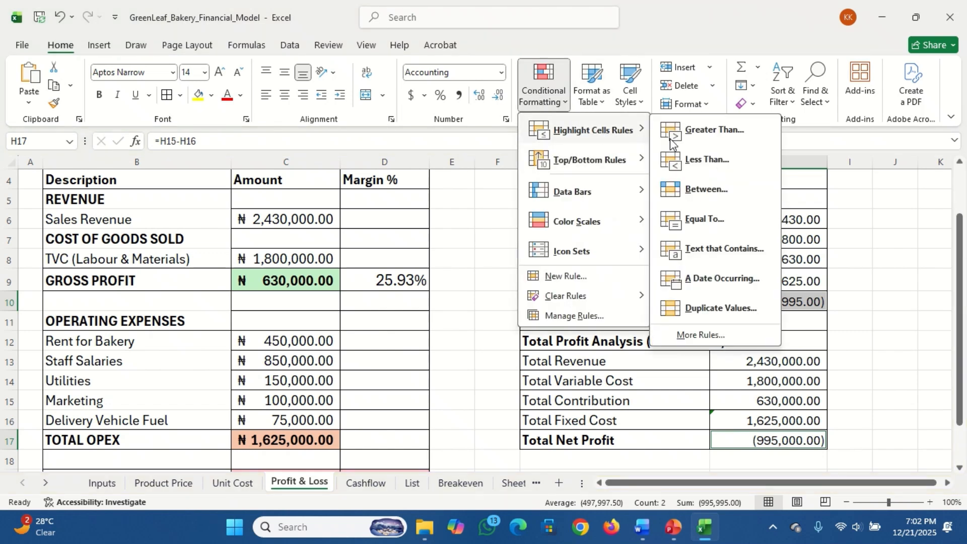
{"action": "left_click", "coordinate": [710, 161]}
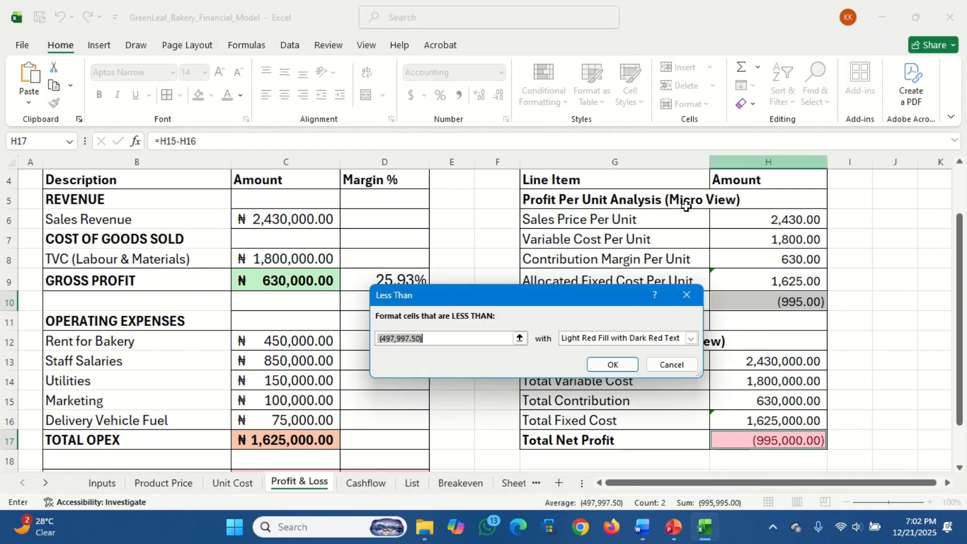
{"action": "type", "text": "0"}
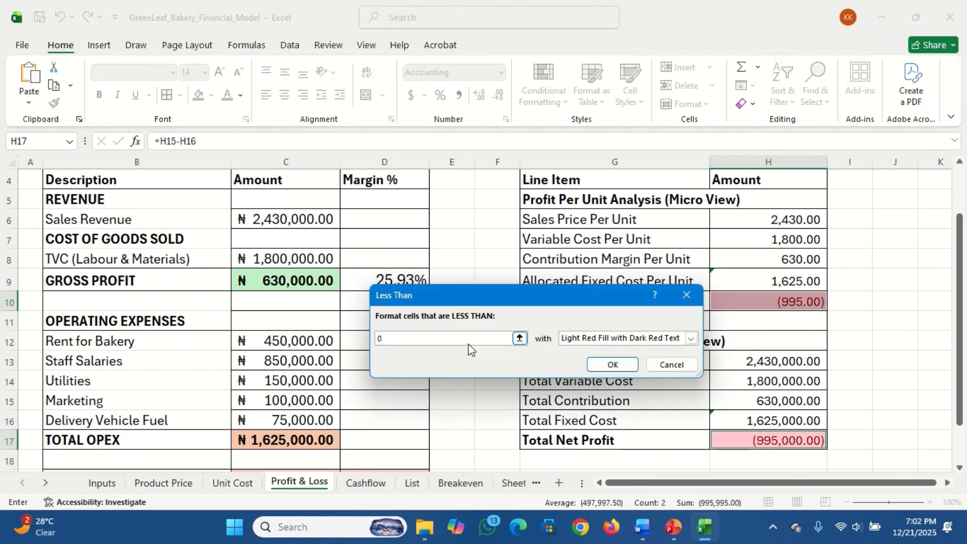
{"action": "left_click", "coordinate": [615, 360]}
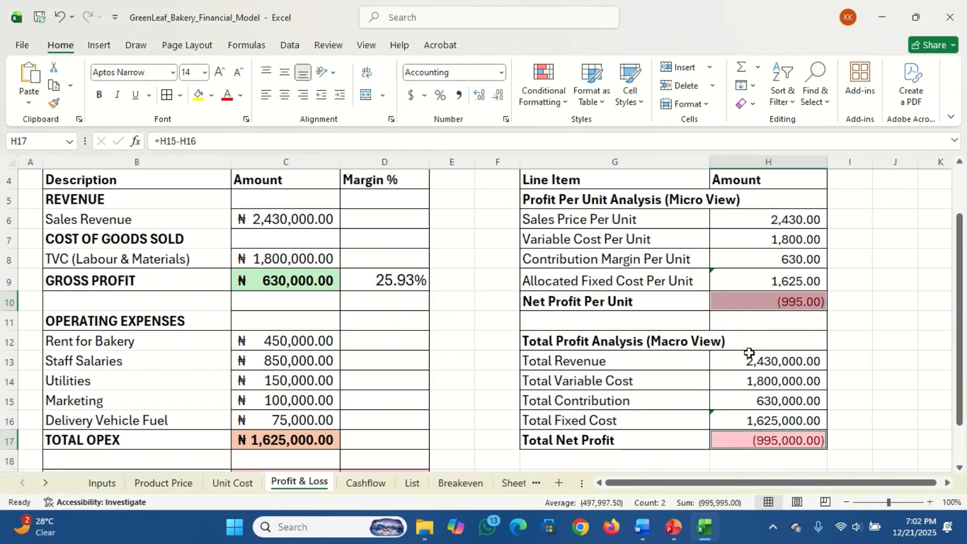
{"action": "left_click", "coordinate": [842, 325]}
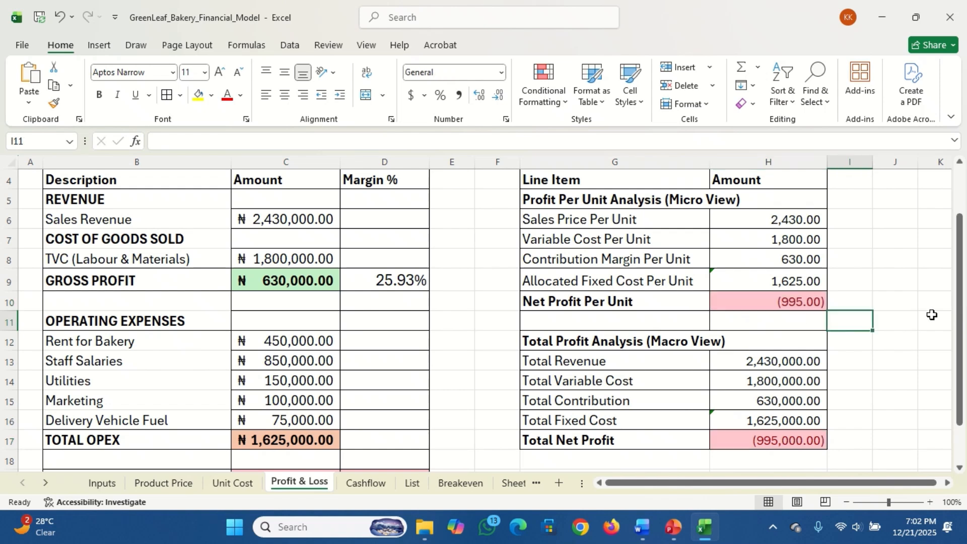
Increase the font size of the amounts in H6:H17 to 16
{"action": "left_click_drag", "start_coordinate": [961, 314], "coordinate": [964, 302]}
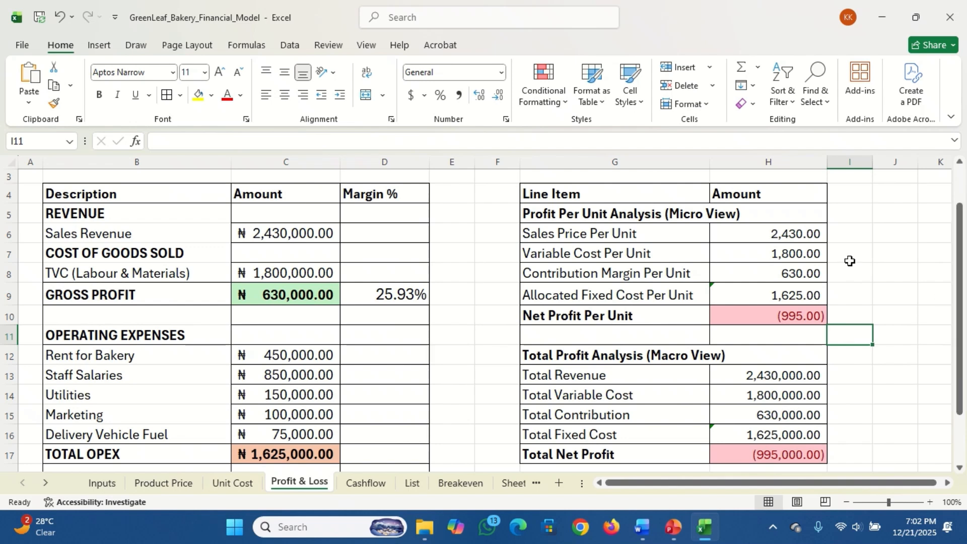
{"action": "left_click", "coordinate": [775, 234]}
{"action": "left_click_drag", "start_coordinate": [774, 235], "coordinate": [791, 448]}
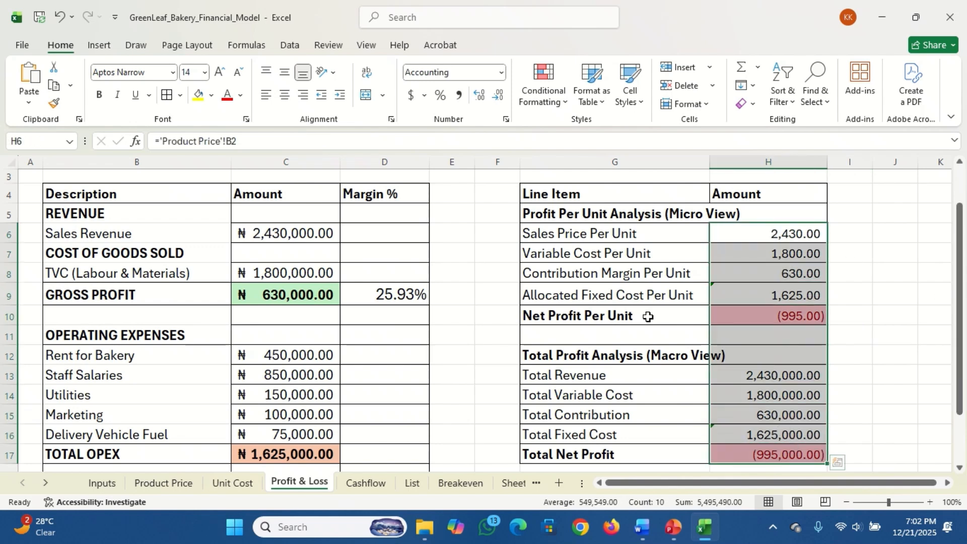
{"action": "left_click", "coordinate": [220, 73]}
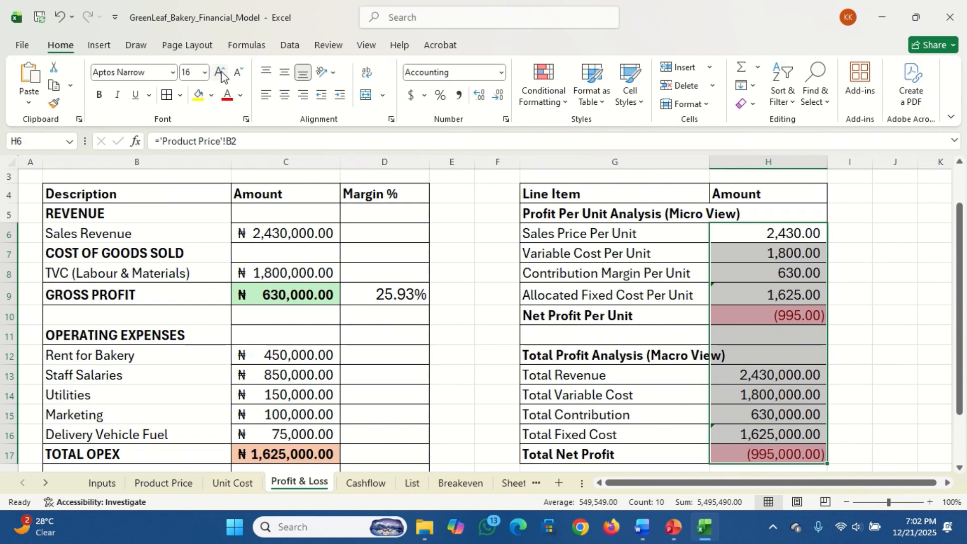
Bold the Net Profit Per Unit and Total Net Profit amounts in H10 and H17
{"action": "left_click", "coordinate": [765, 313]}
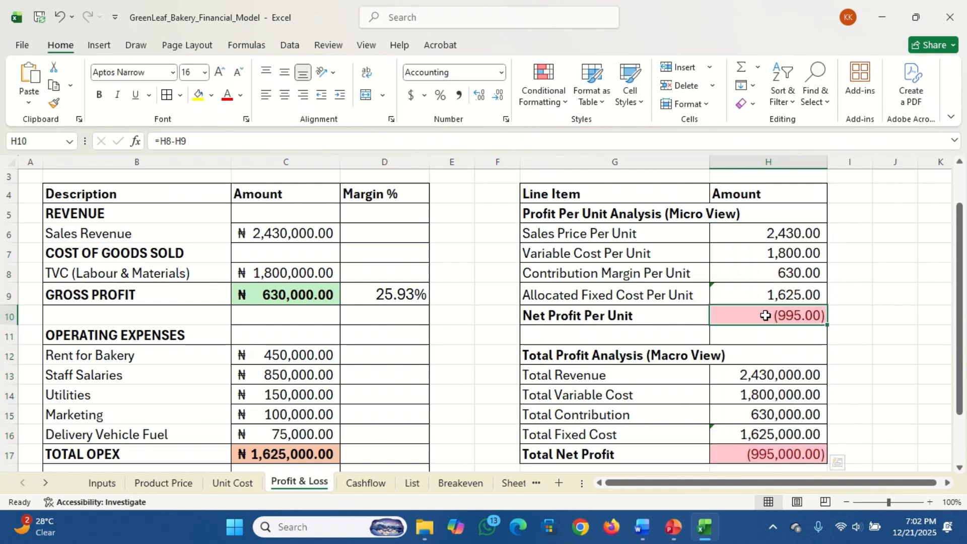
{"action": "left_click", "coordinate": [766, 455], "text": "ctrl"}
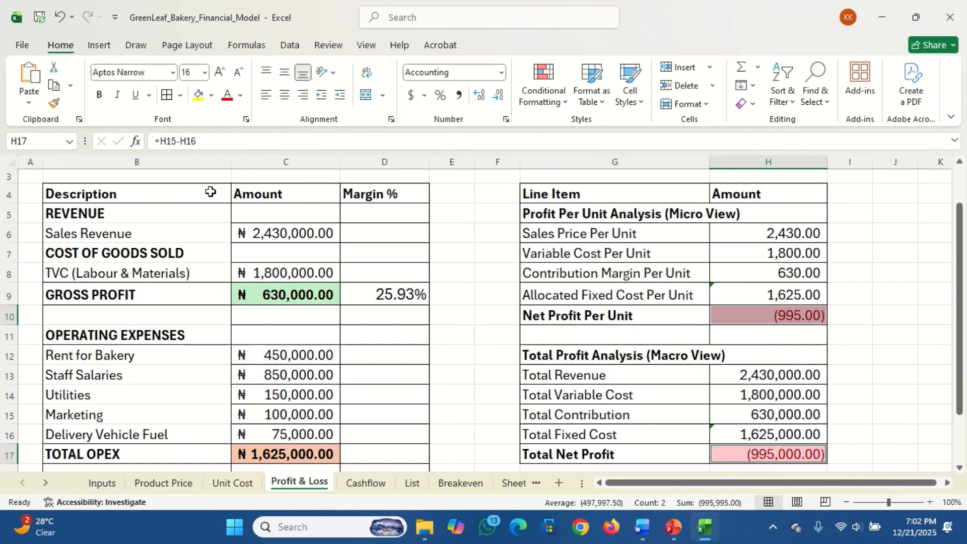
{"action": "left_click", "coordinate": [99, 92]}
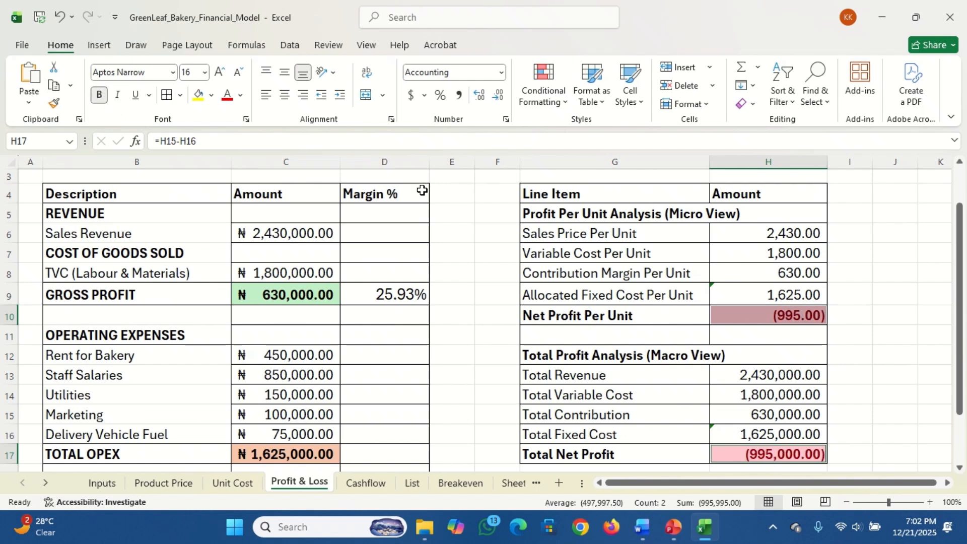
{"action": "left_click_drag", "start_coordinate": [960, 274], "coordinate": [957, 203]}
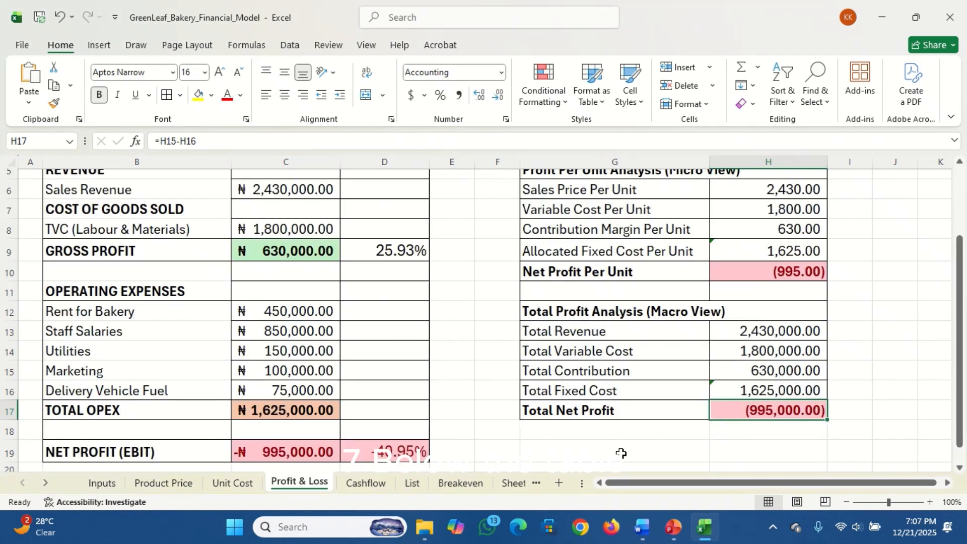
Enter the label Viability Check in G19, below the analysis table
{"action": "left_click", "coordinate": [621, 453]}
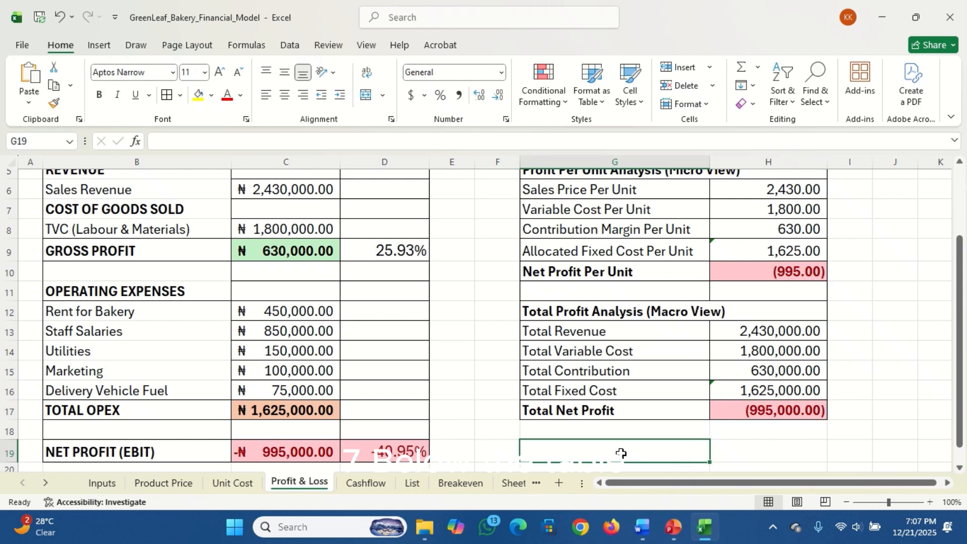
{"action": "type", "text": "Viabi"}
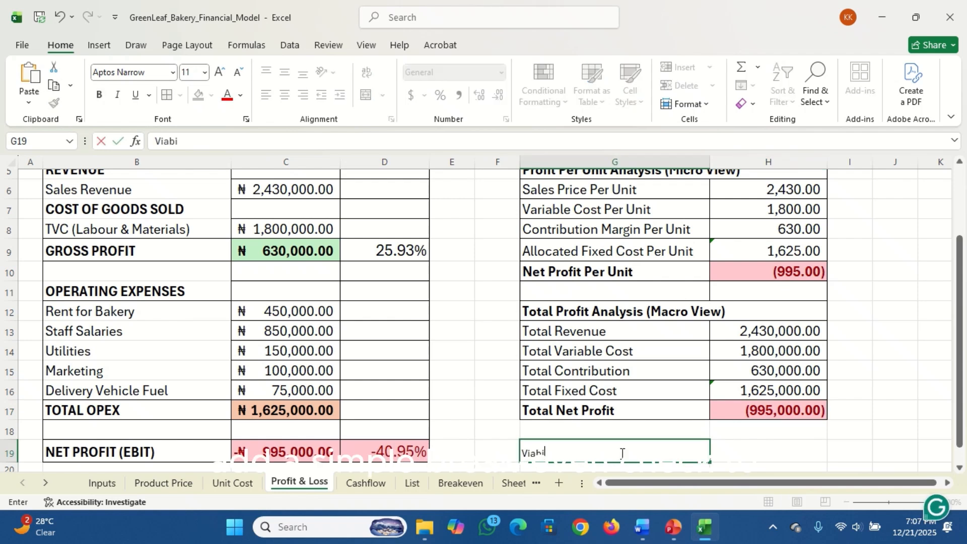
{"action": "type", "text": "lity Check"}
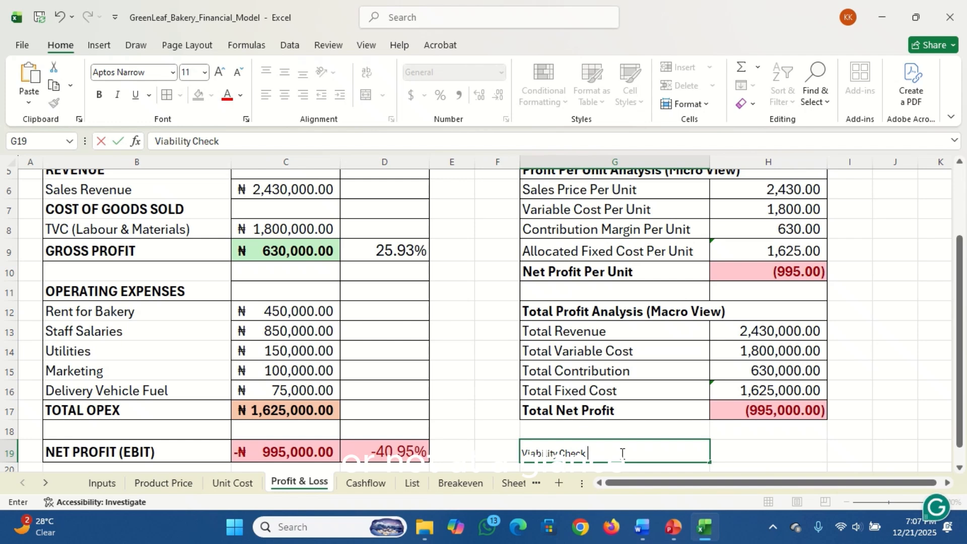
{"action": "key", "text": "Tab"}
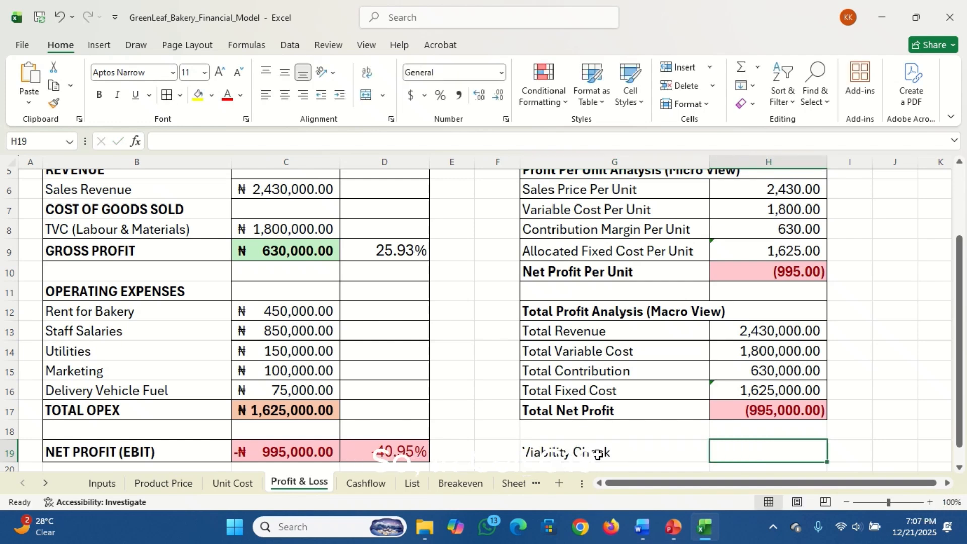
Copy the formatting of the Net Profit Per Unit label in G10 onto G19:H19 with Format Painter
{"action": "left_click", "coordinate": [571, 273]}
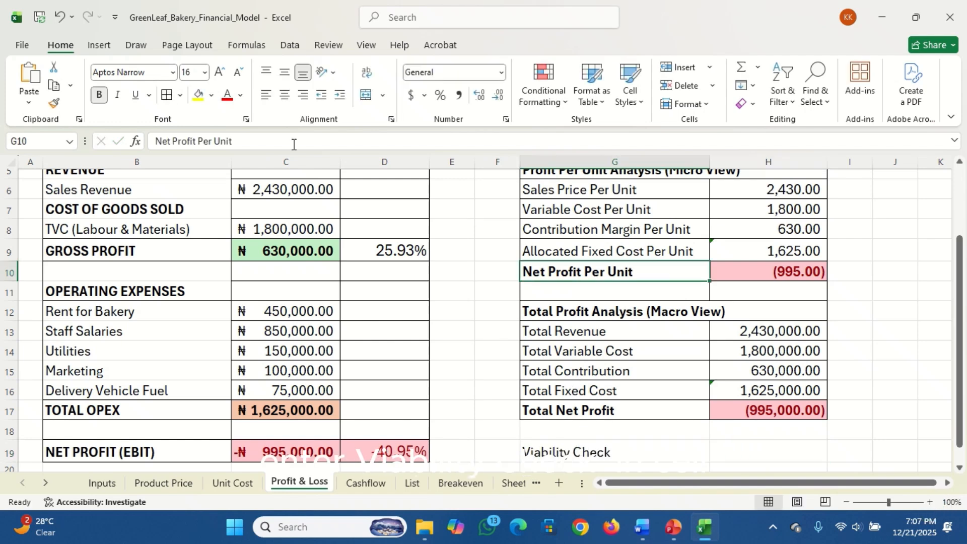
{"action": "left_click", "coordinate": [54, 104]}
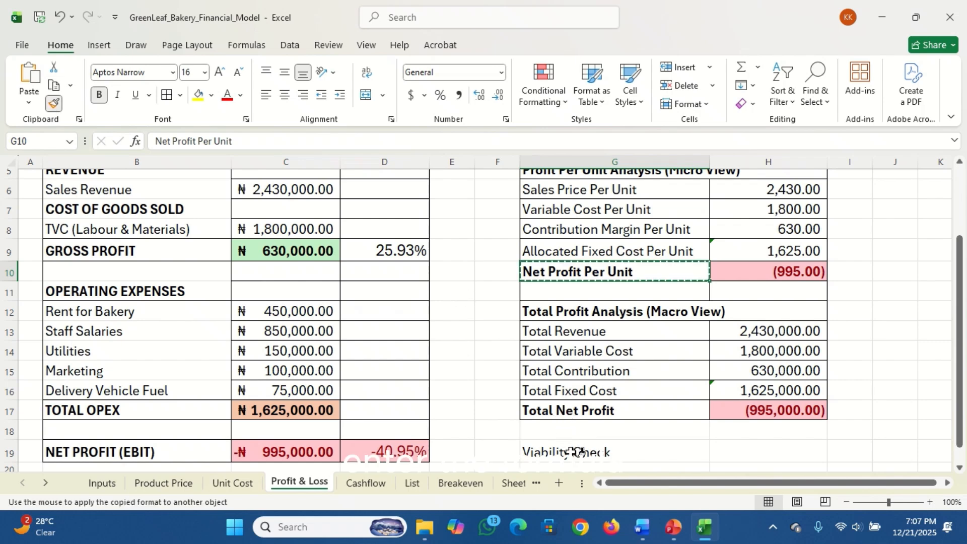
{"action": "left_click_drag", "start_coordinate": [567, 445], "coordinate": [736, 451]}
Enter the formula =IF(H17>0,"Profitable","Not Profitable") in H19 to test the Total Net Profit for the Viability Check
{"action": "left_click", "coordinate": [746, 449]}
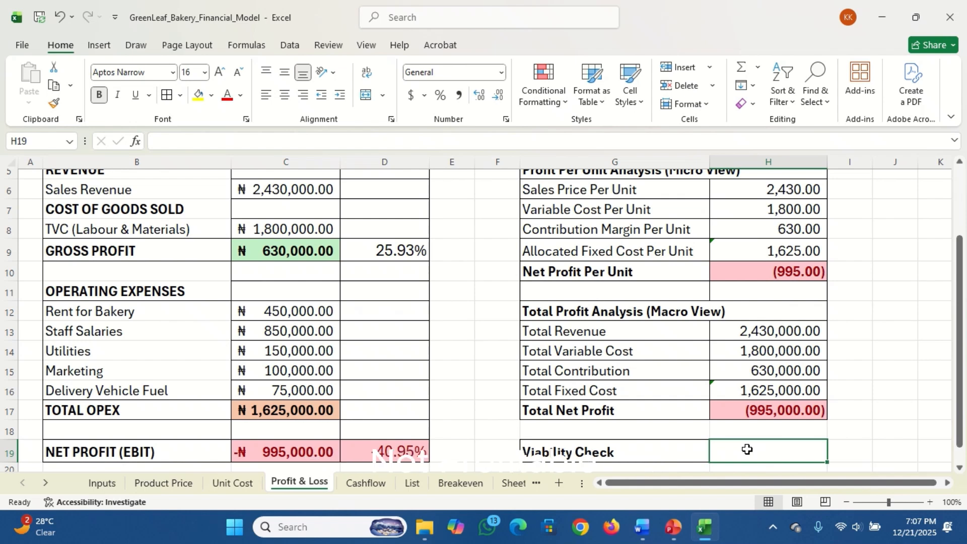
{"action": "type", "text": "=if"}
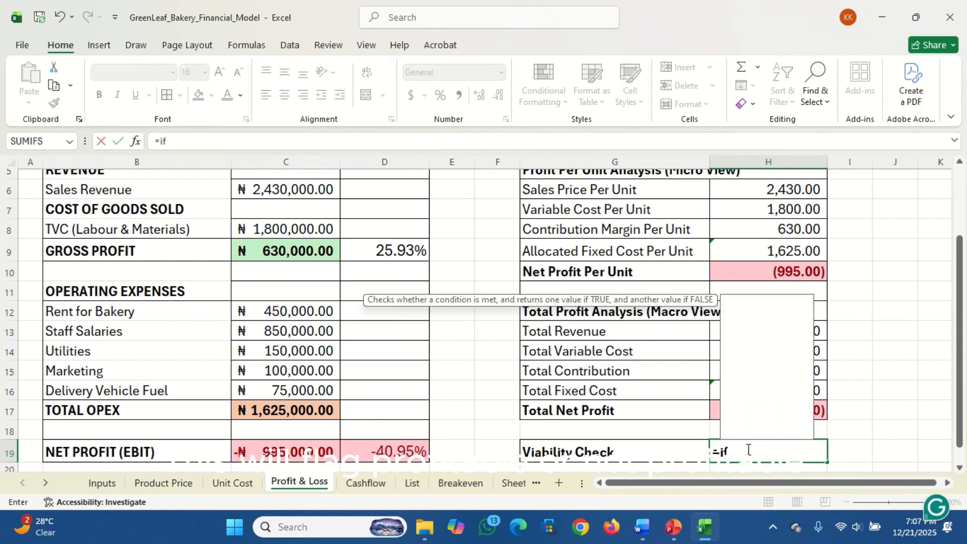
{"action": "key", "text": "Tab"}
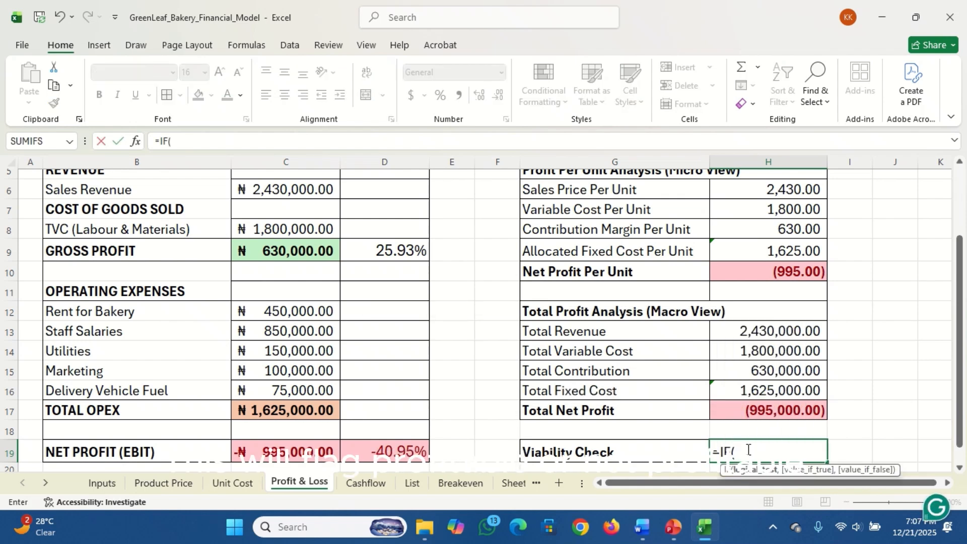
{"action": "left_click", "coordinate": [772, 409]}
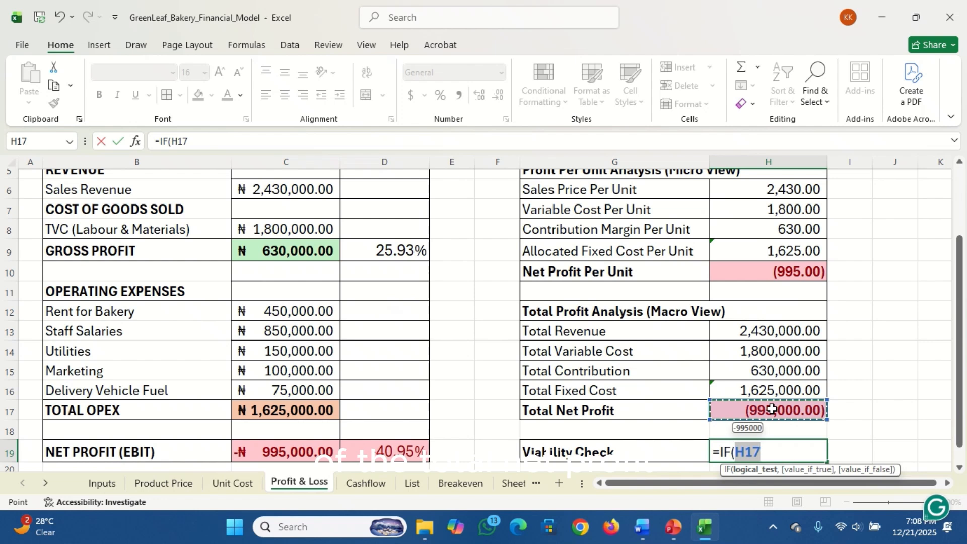
{"action": "type", "text": ">0,"}
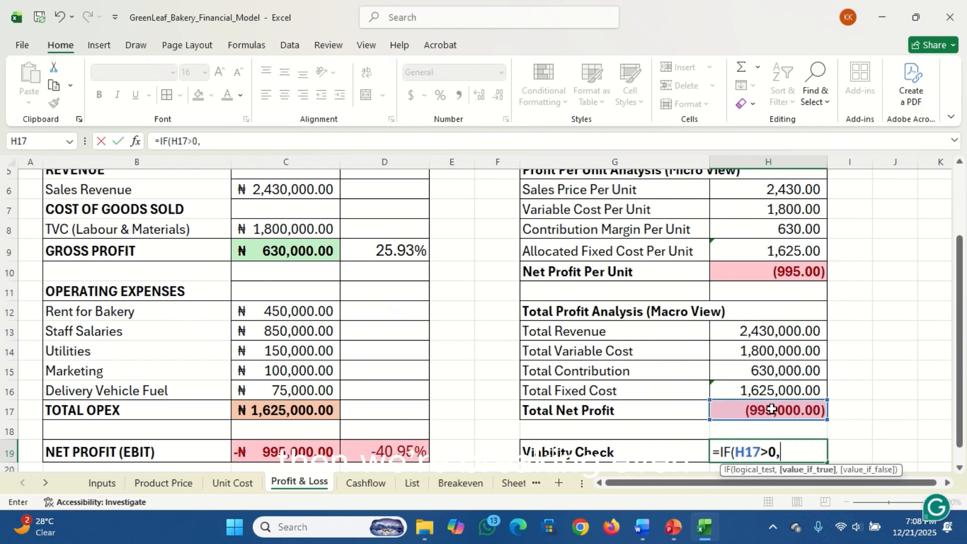
{"action": "type", "text": "\"Profita"}
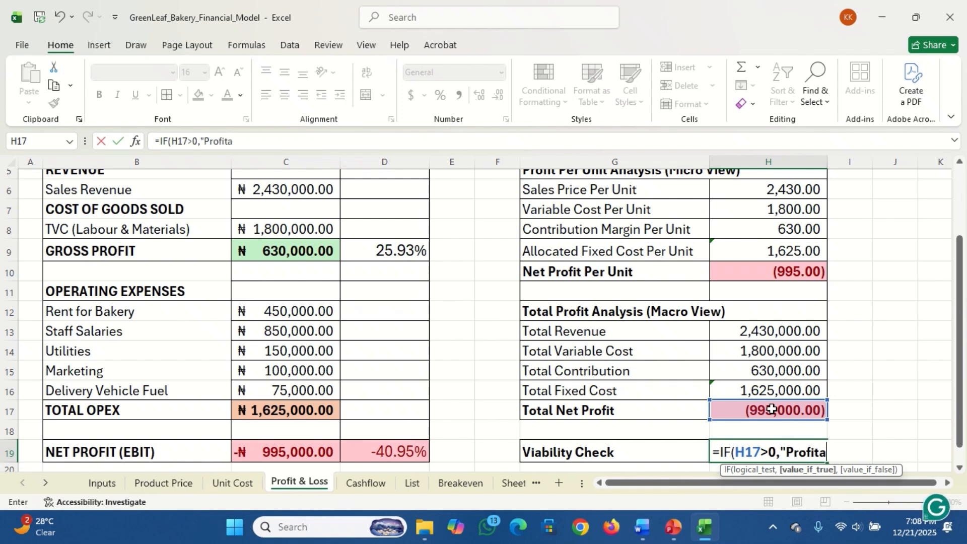
{"action": "type", "text": "ble\","}
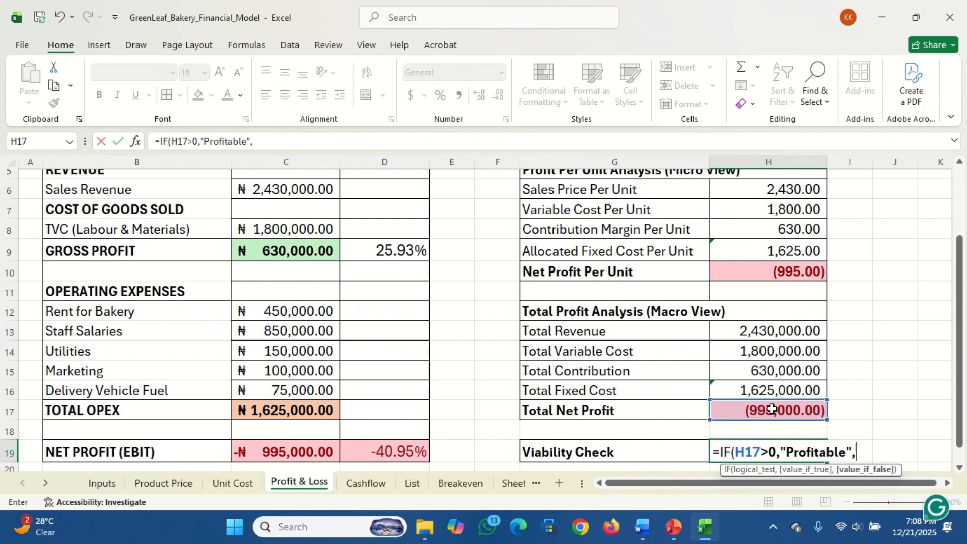
{"action": "type", "text": "\"Not Profitable\""}
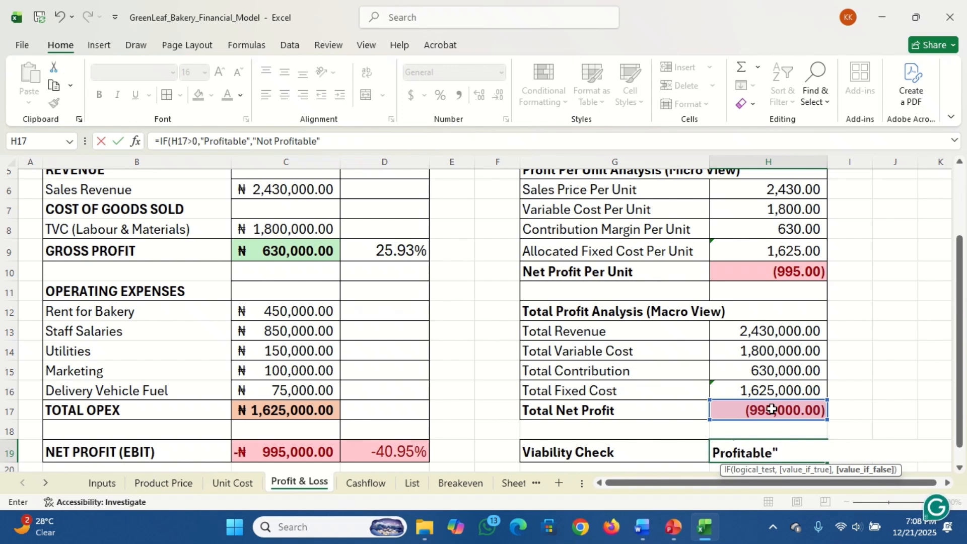
{"action": "key", "text": "Return"}
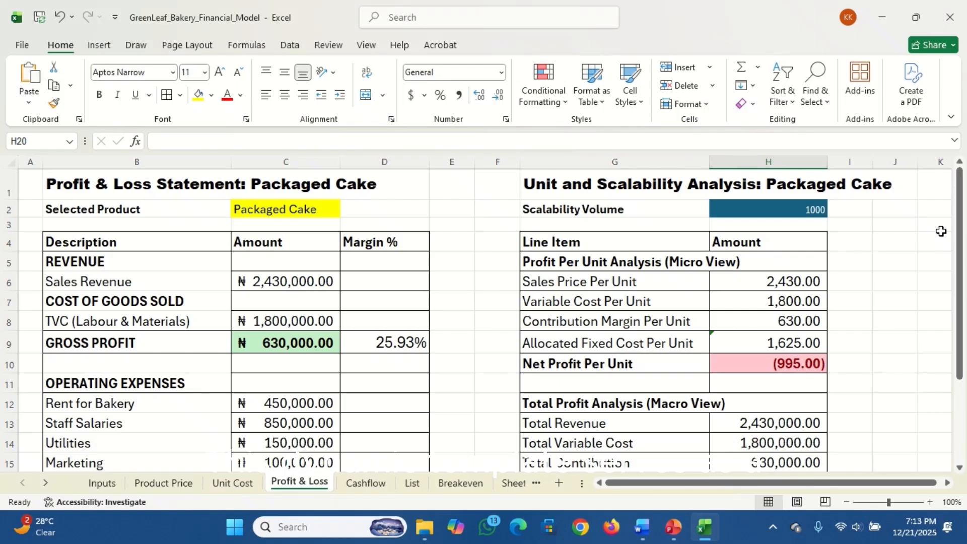
Change the selected product in B1 of the Inputs sheet to Sourdough Loaf
{"action": "left_click", "coordinate": [802, 209]}
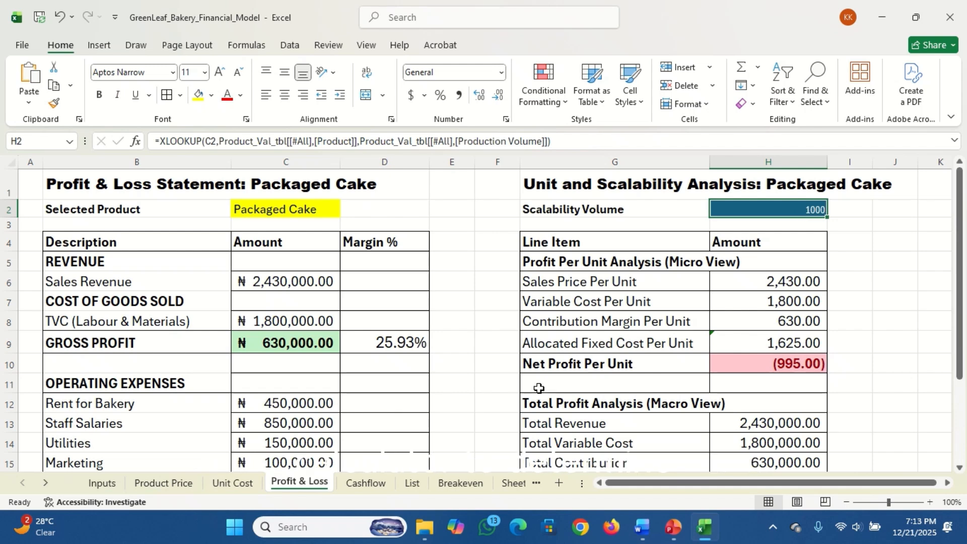
{"action": "left_click", "coordinate": [99, 483]}
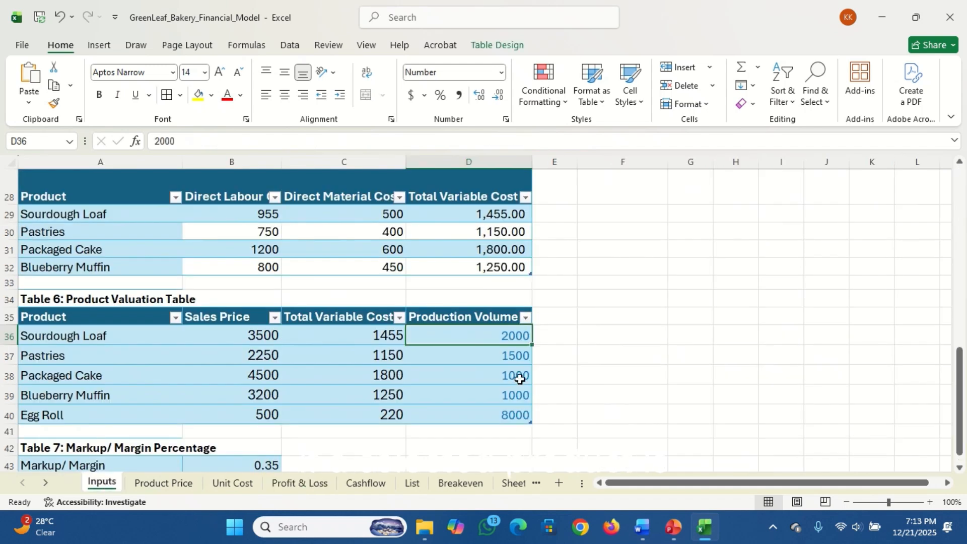
{"action": "scroll", "coordinate": [963, 204], "scroll_direction": "up", "scroll_amount": 10}
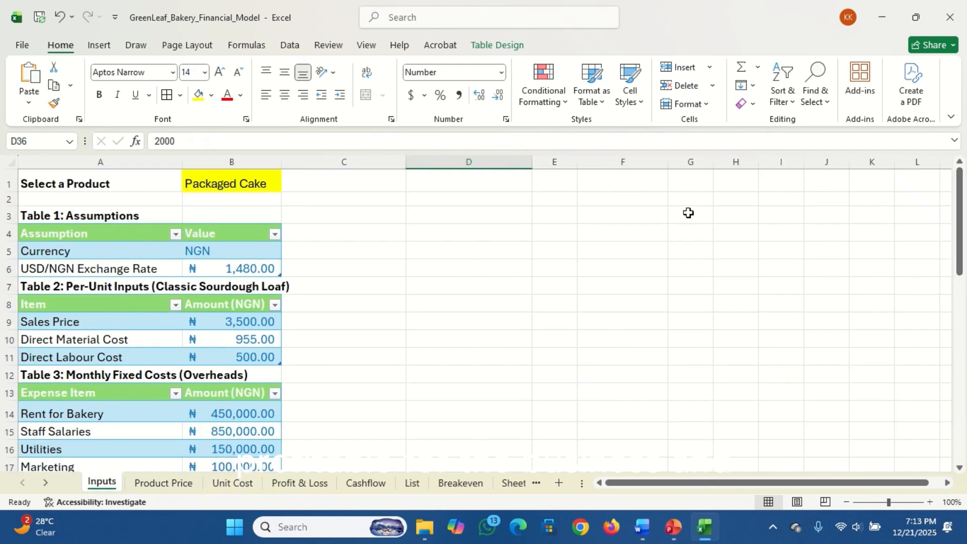
{"action": "left_click", "coordinate": [264, 184]}
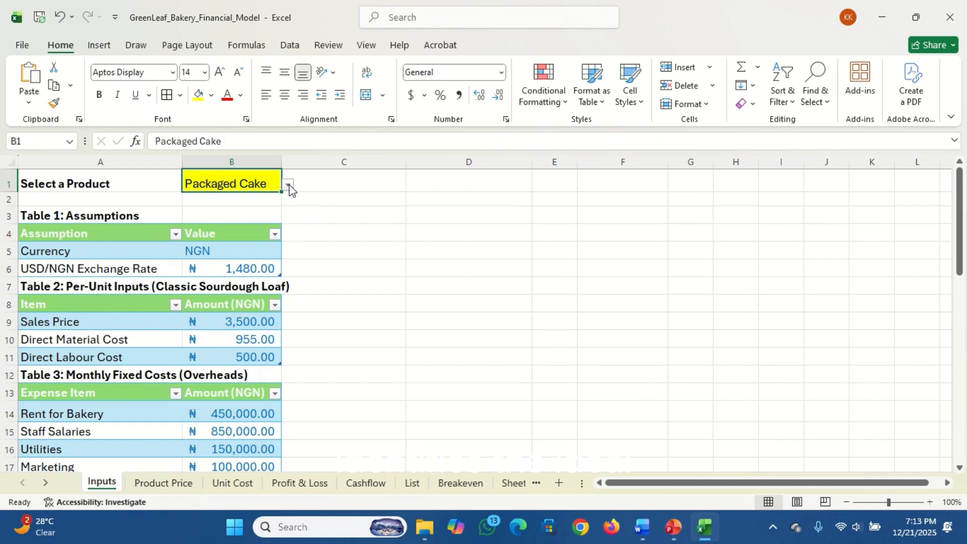
{"action": "left_click", "coordinate": [288, 185]}
{"action": "left_click", "coordinate": [252, 198]}
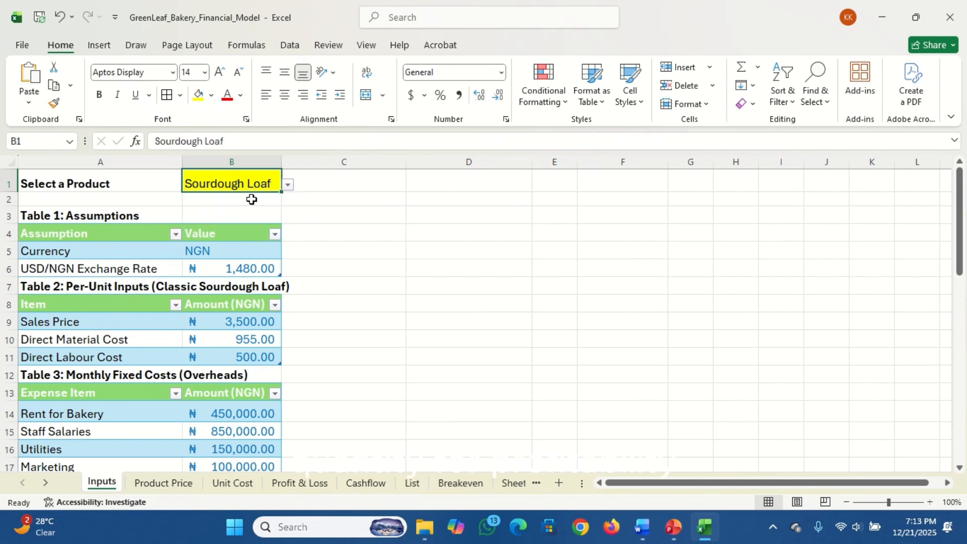
On the Profit & Loss sheet, overwrite the Scalability Volume in H2 with 2500
{"action": "left_click", "coordinate": [317, 485]}
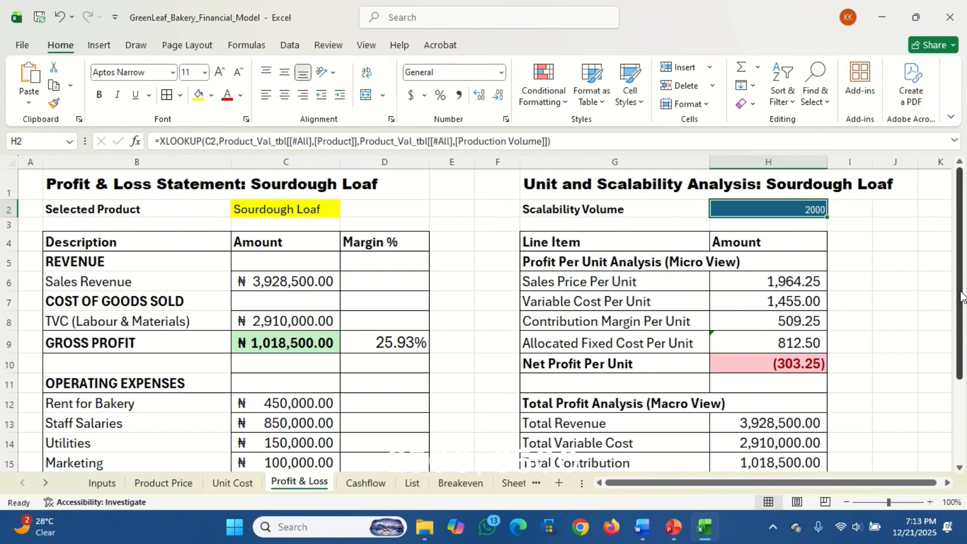
{"action": "mouse_move", "coordinate": [961, 297]}
{"action": "left_mouse_down"}
{"action": "mouse_move", "coordinate": [963, 342]}
{"action": "mouse_move", "coordinate": [965, 289]}
{"action": "left_mouse_up"}
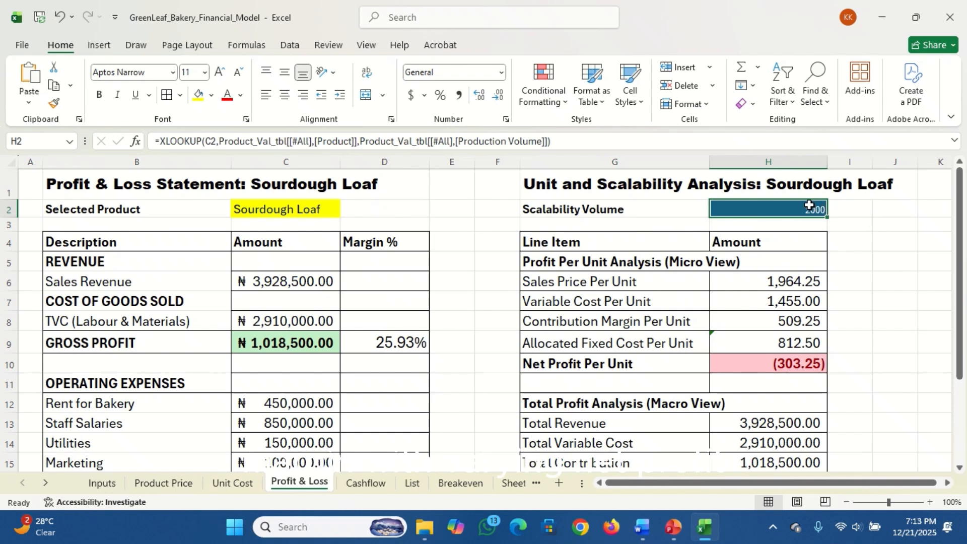
{"action": "type", "text": "2500"}
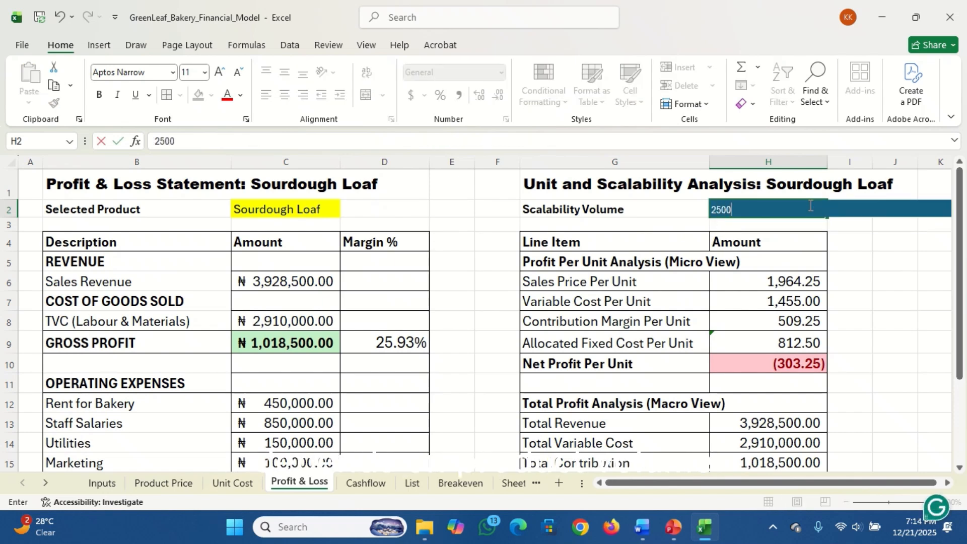
{"action": "key", "text": "Return"}
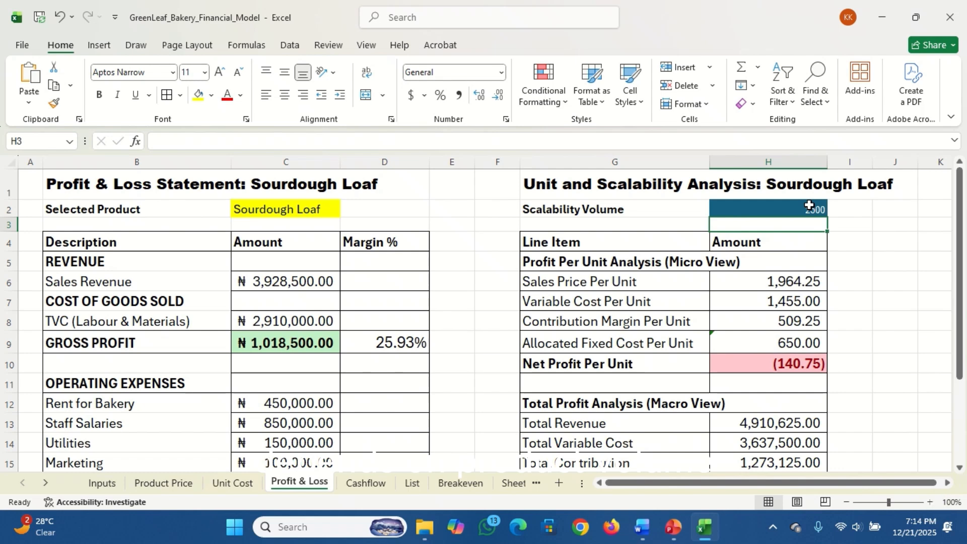
Raise the Scalability Volume in H2 to 3500 and review the profit analysis for that volume
{"action": "left_click", "coordinate": [797, 206]}
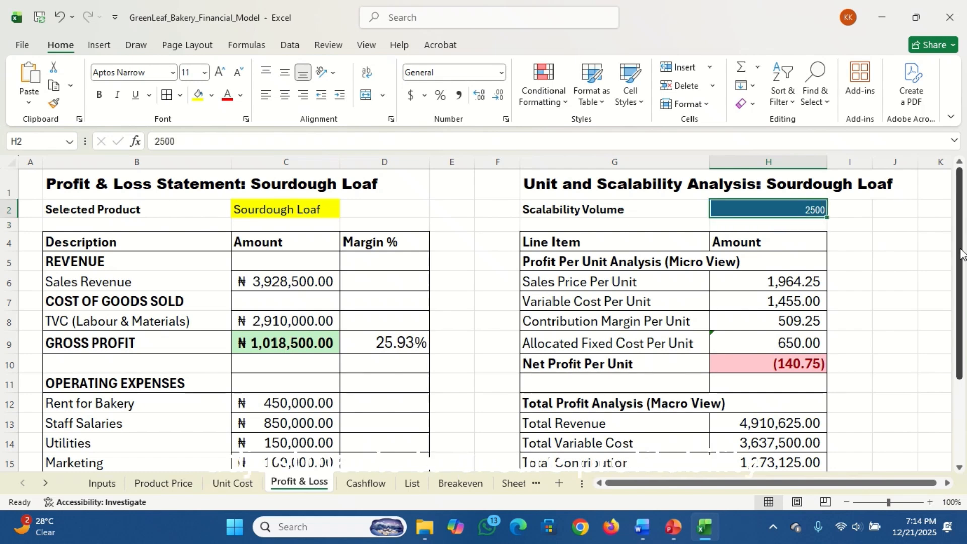
{"action": "mouse_move", "coordinate": [960, 254]}
{"action": "left_mouse_down"}
{"action": "mouse_move", "coordinate": [961, 302]}
{"action": "mouse_move", "coordinate": [961, 246]}
{"action": "left_mouse_up"}
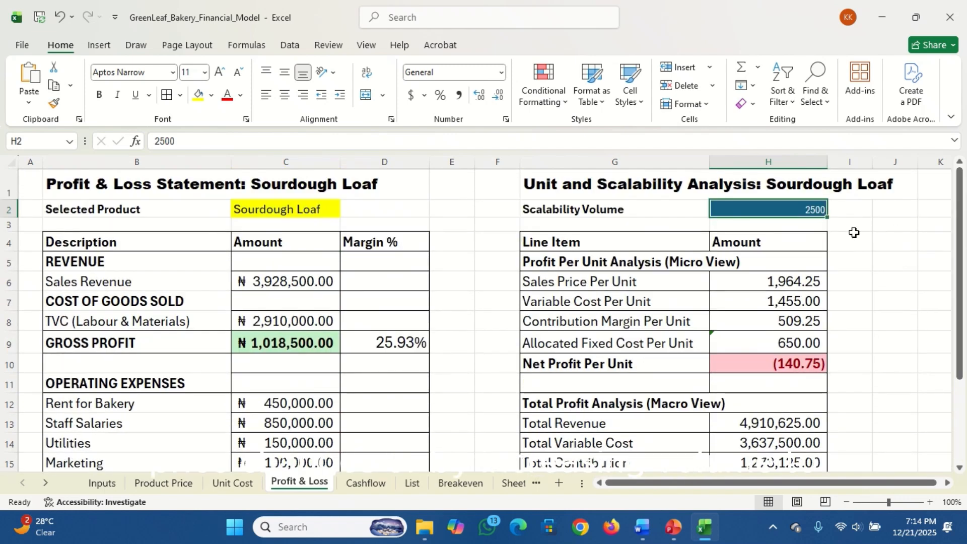
{"action": "type", "text": "3500"}
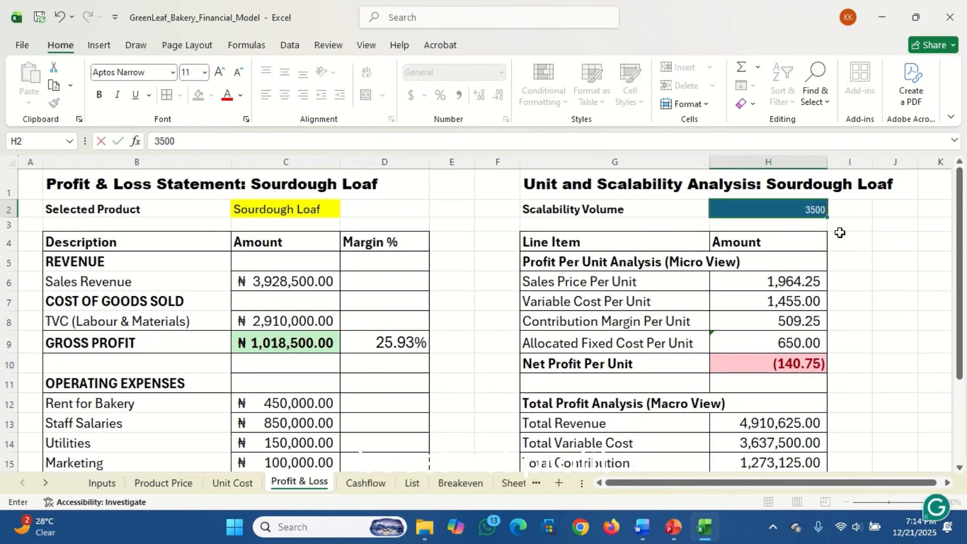
{"action": "key", "text": "Return"}
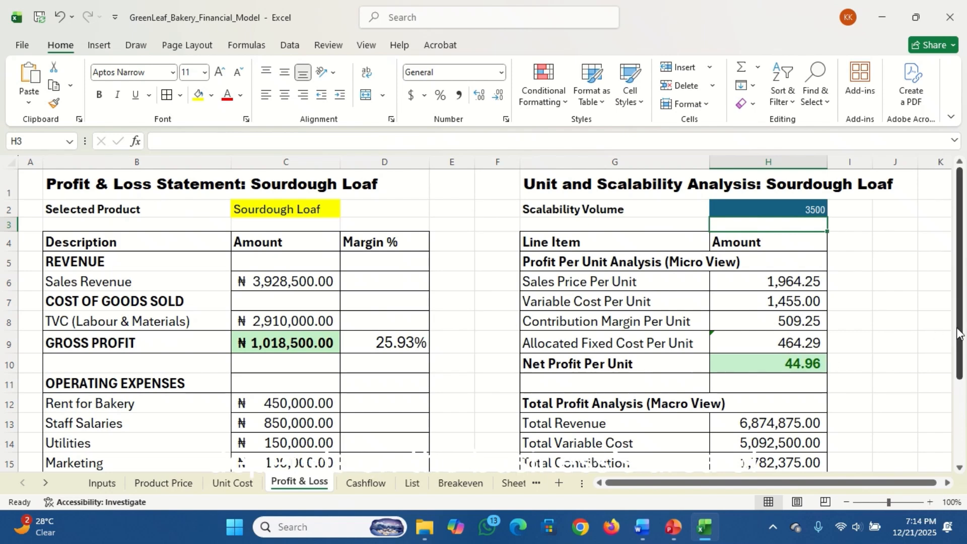
{"action": "mouse_move", "coordinate": [962, 332]}
{"action": "left_mouse_down"}
{"action": "mouse_move", "coordinate": [965, 405]}
{"action": "mouse_move", "coordinate": [963, 316]}
{"action": "left_mouse_up"}
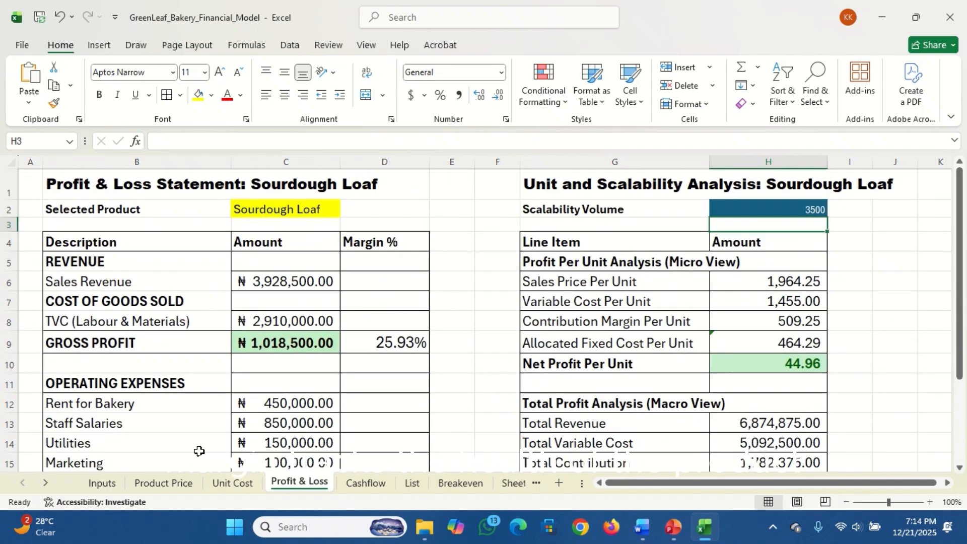
Change the selected product in B1 of the Inputs sheet to Pastries
{"action": "left_click", "coordinate": [101, 483]}
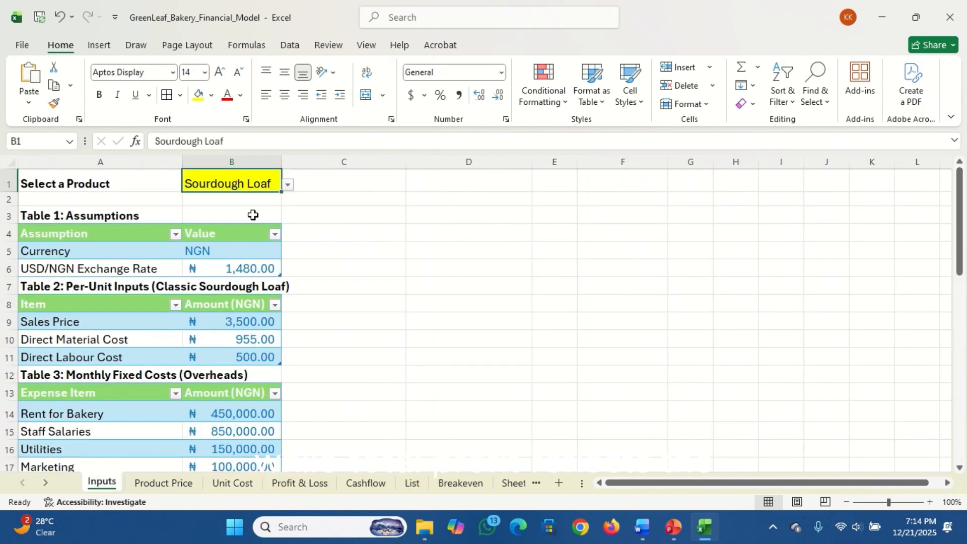
{"action": "left_click", "coordinate": [288, 188]}
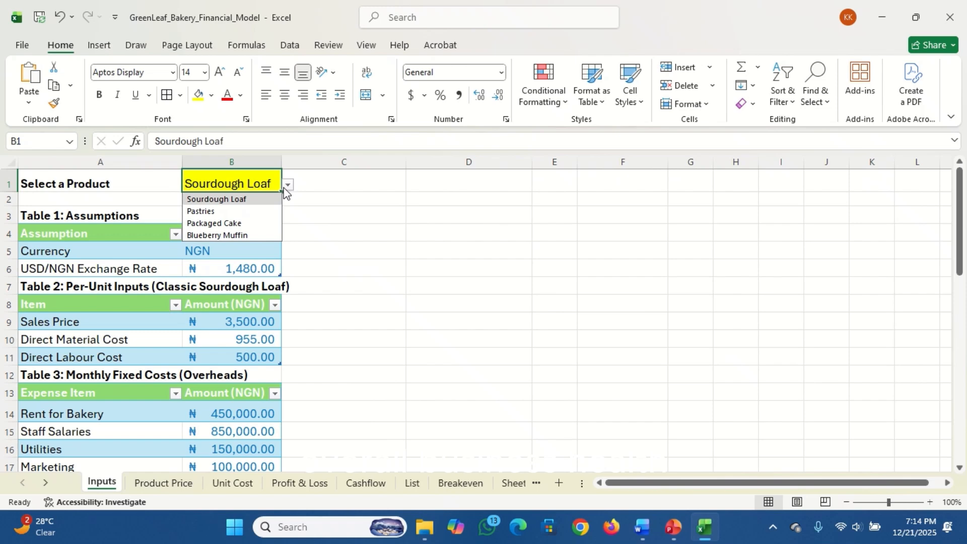
{"action": "left_click", "coordinate": [246, 215]}
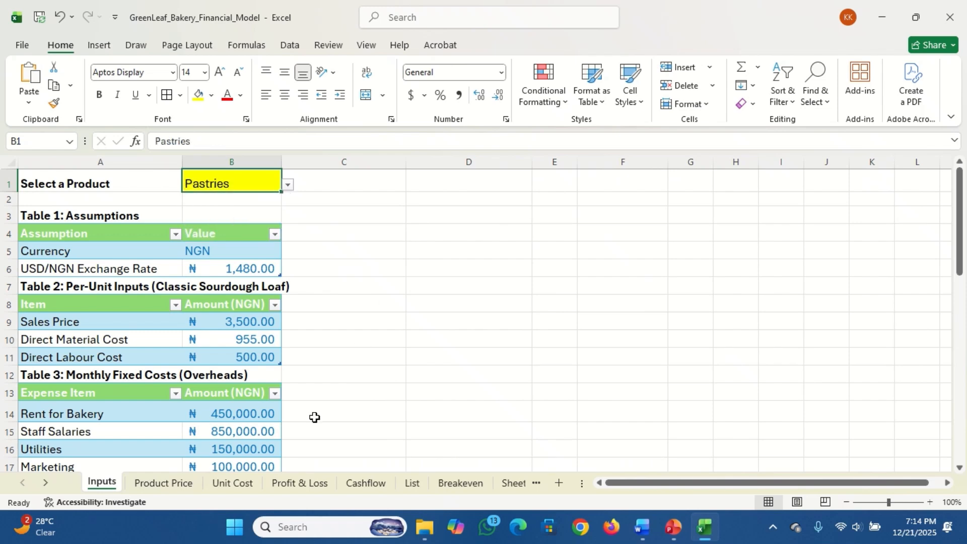
Return to the Profit & Loss sheet, review the Pastries analysis and select the Scalability Volume cell H2
{"action": "left_click", "coordinate": [302, 483]}
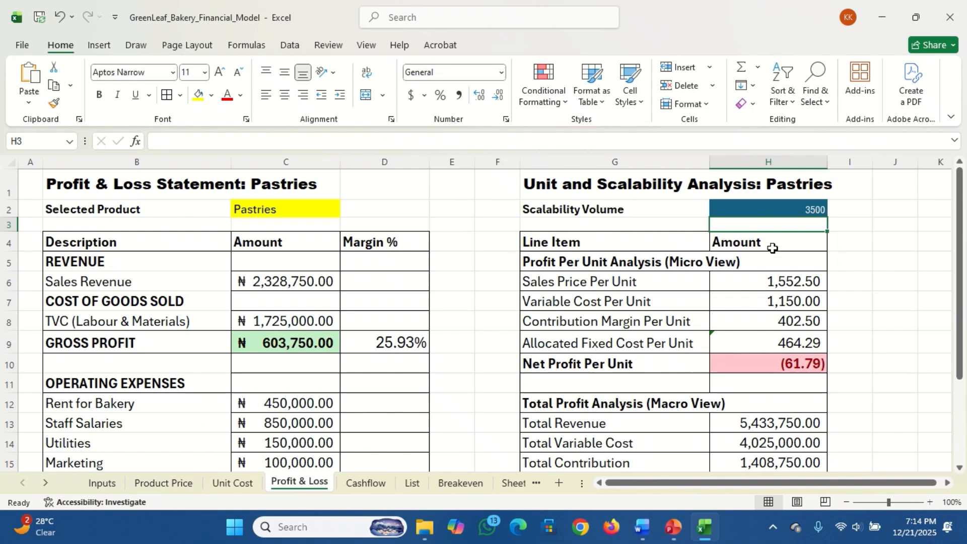
{"action": "mouse_move", "coordinate": [960, 207]}
{"action": "left_mouse_down"}
{"action": "mouse_move", "coordinate": [960, 292]}
{"action": "mouse_move", "coordinate": [959, 201]}
{"action": "left_mouse_up"}
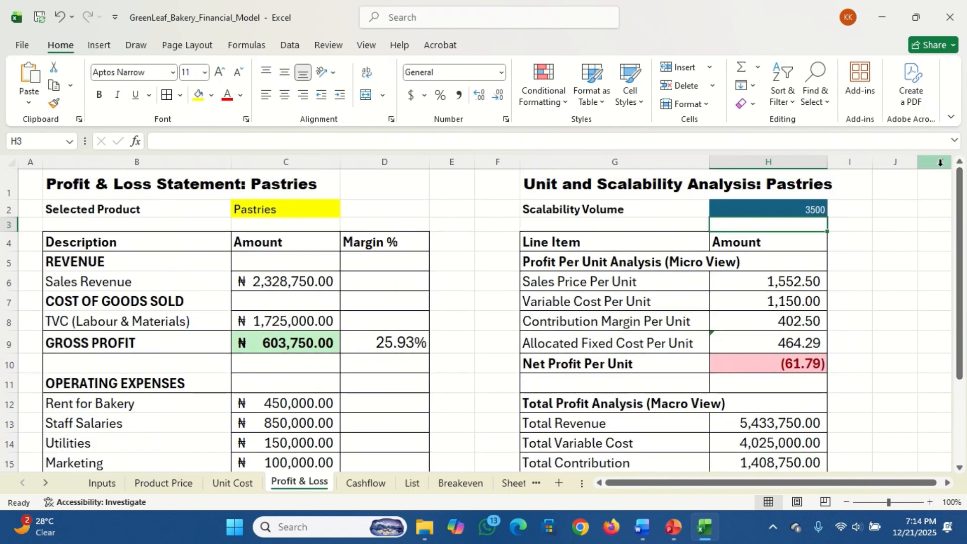
{"action": "left_click", "coordinate": [800, 211]}
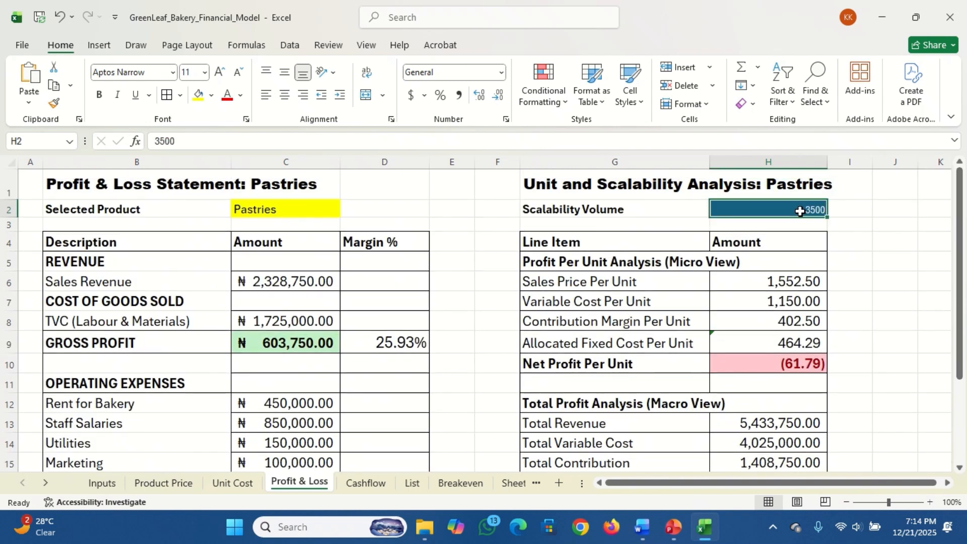